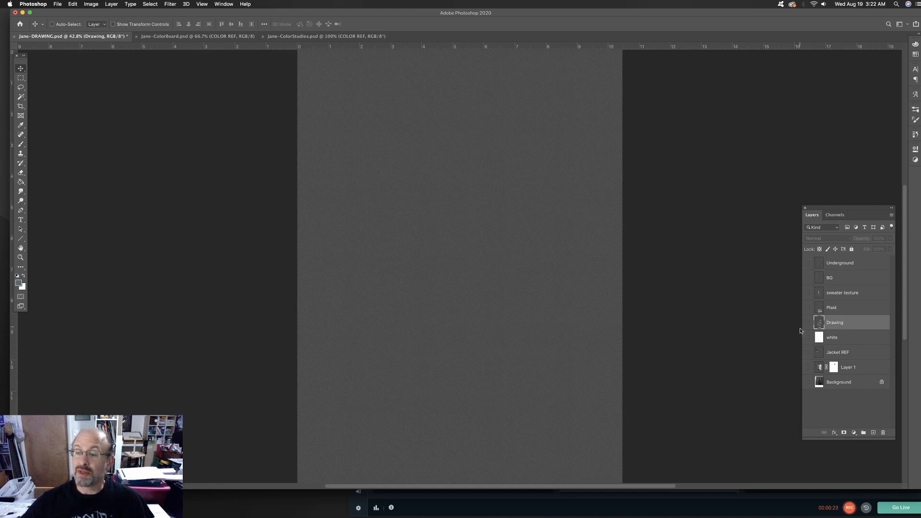
# Turn on visibility of the photo reference layers: Background, Layer 1 and Jacket REF
pyautogui.click(808, 383)
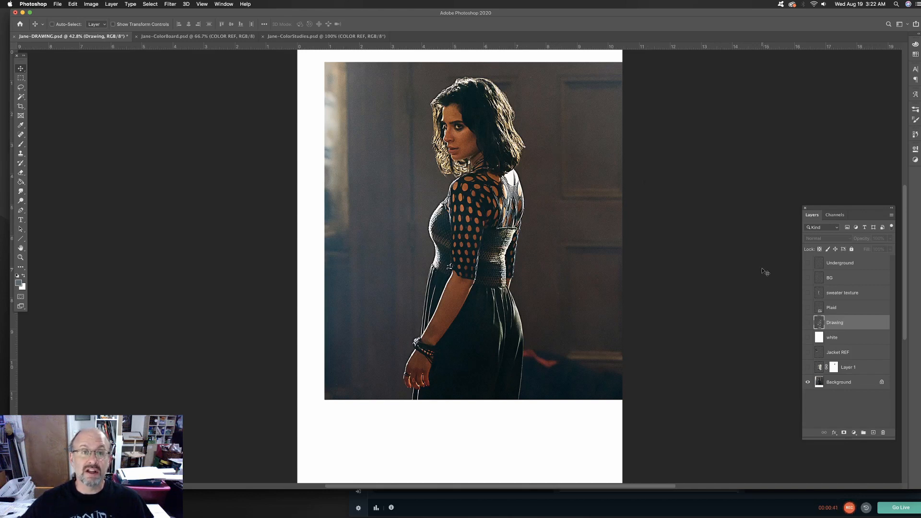
pyautogui.click(808, 367)
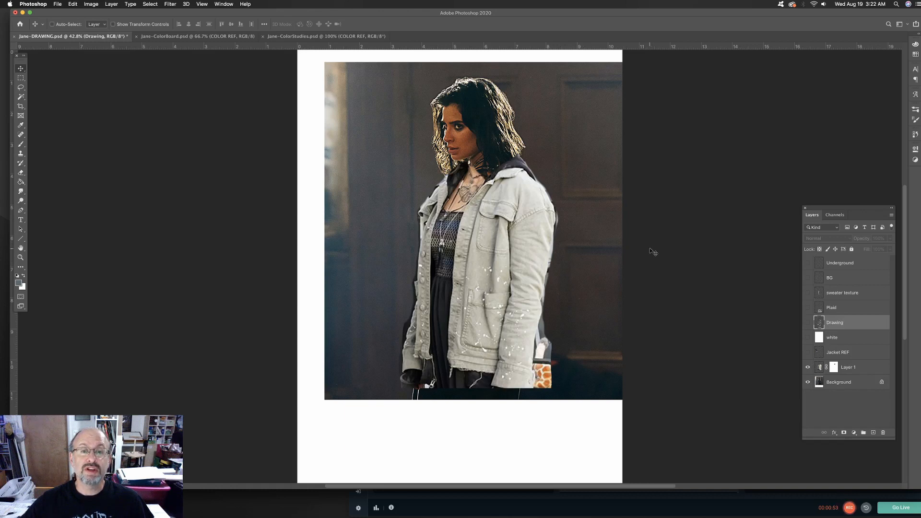
pyautogui.click(808, 353)
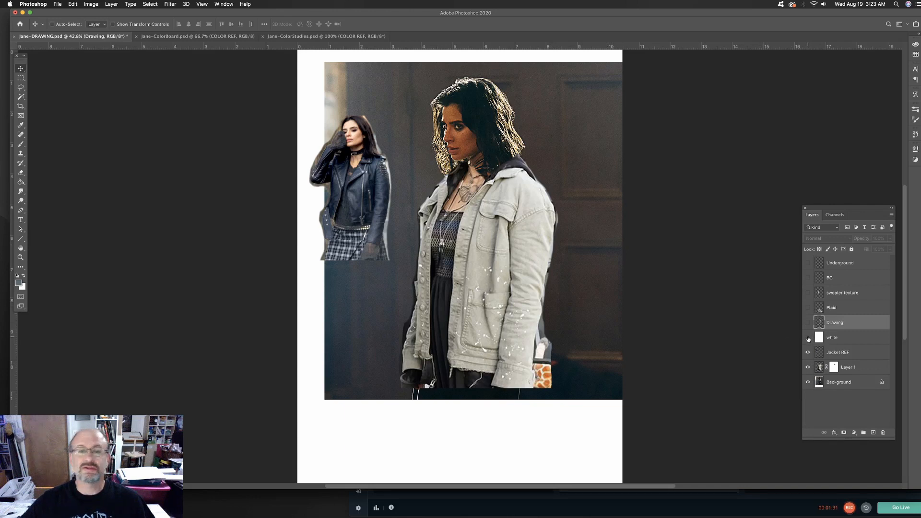
# Show the white layer and the line-art layers Drawing, Plaid, sweater texture, BG and Underground above the photo references
pyautogui.click(808, 338)
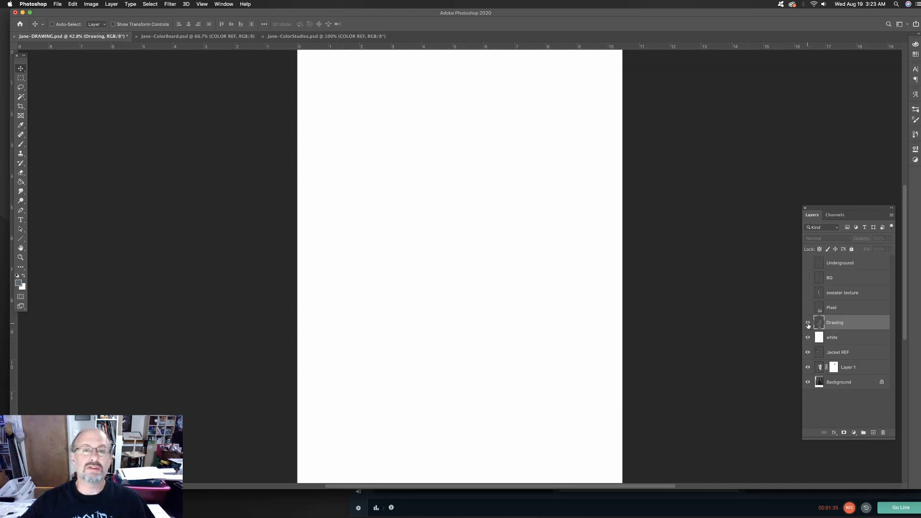
pyautogui.click(807, 324)
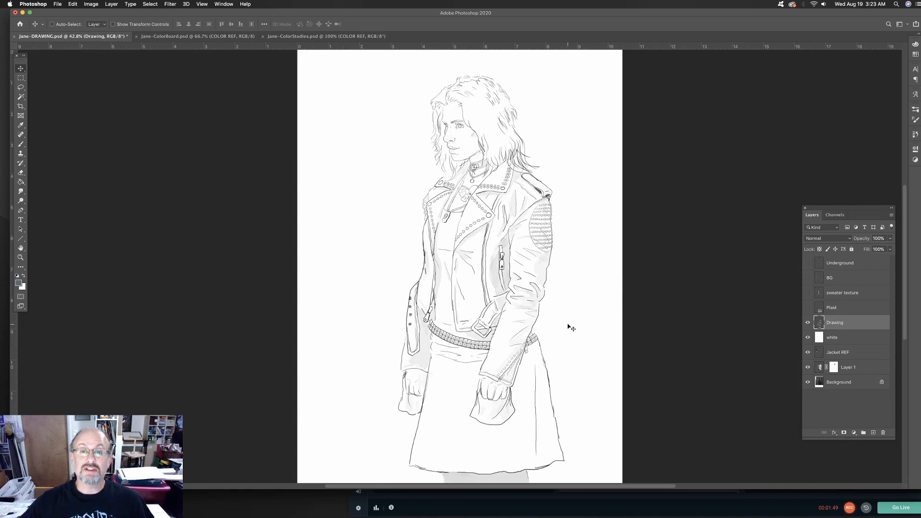
pyautogui.click(808, 308)
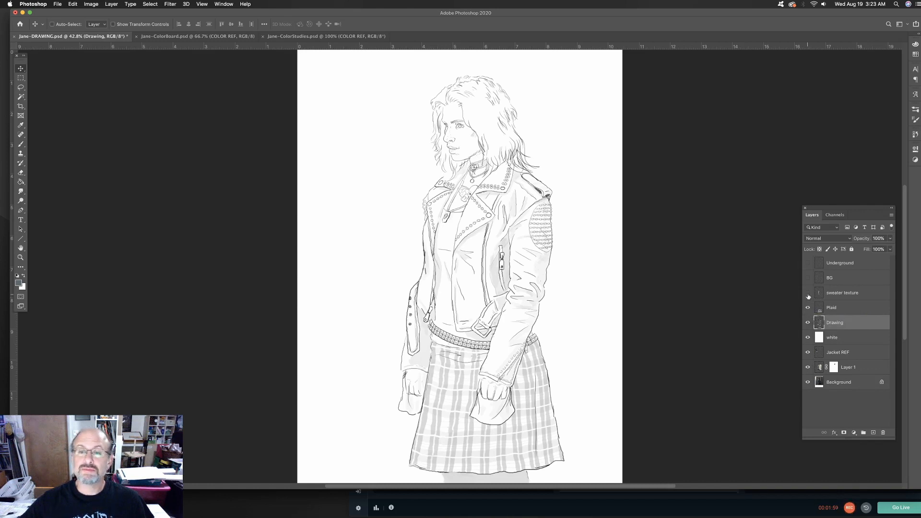
pyautogui.click(808, 294)
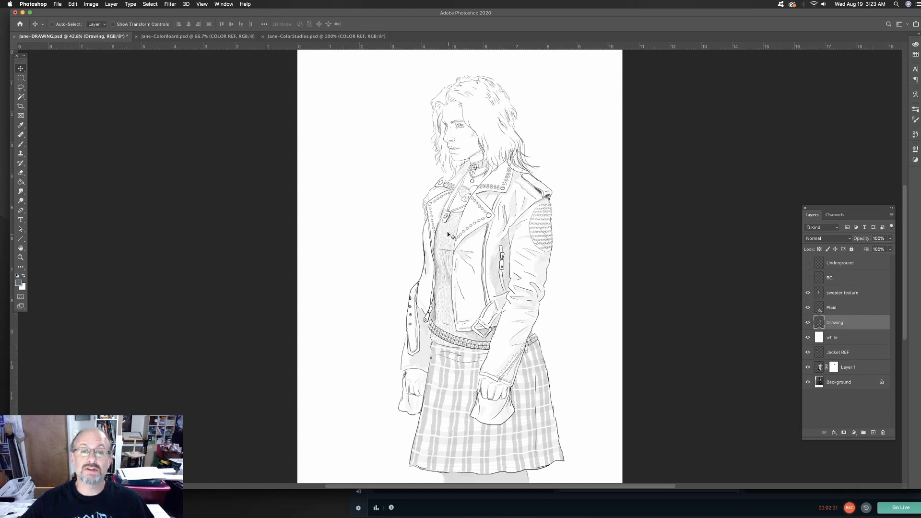
pyautogui.click(808, 278)
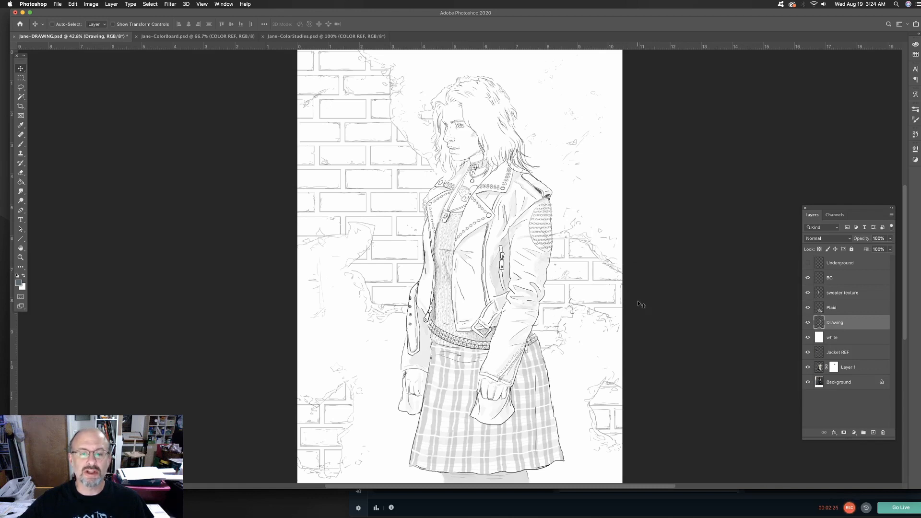
pyautogui.click(808, 263)
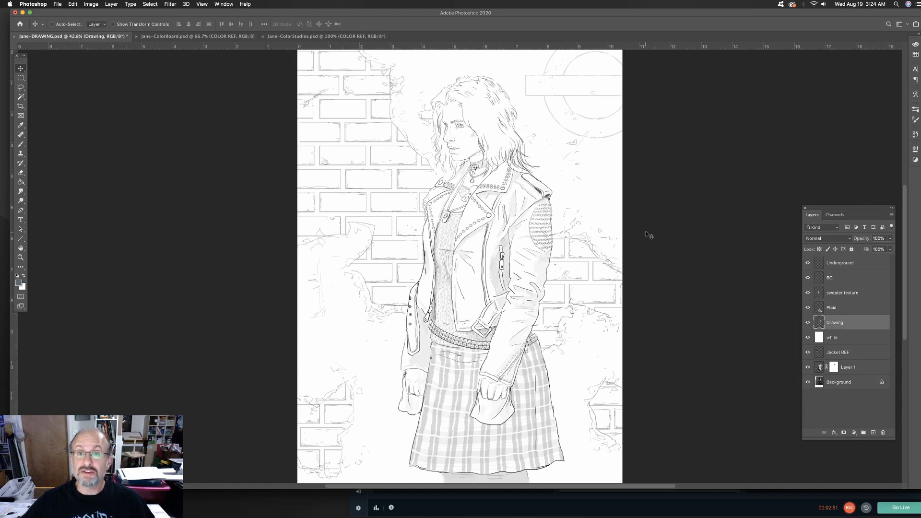
# Review the color reference images in Jane-ColorBoard.psd and switch to the Jane-ColorStudies.psd document
pyautogui.click(173, 37)
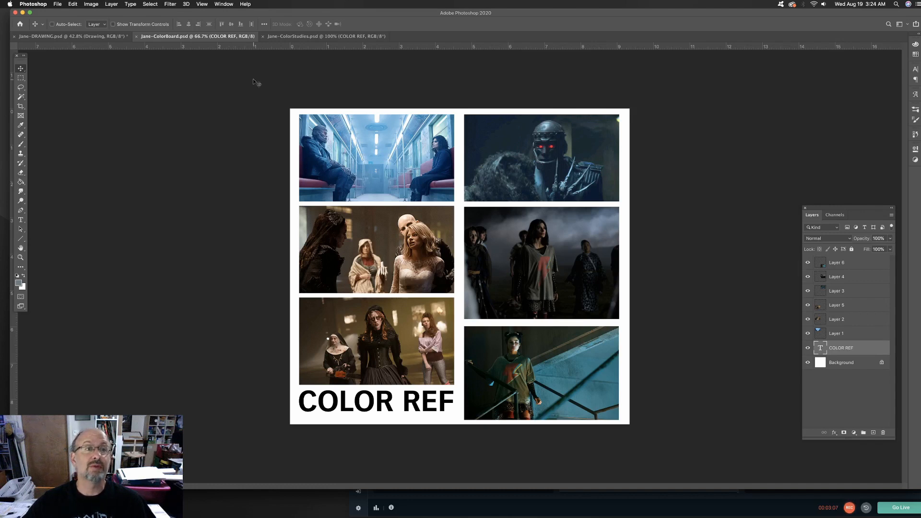
pyautogui.click(297, 36)
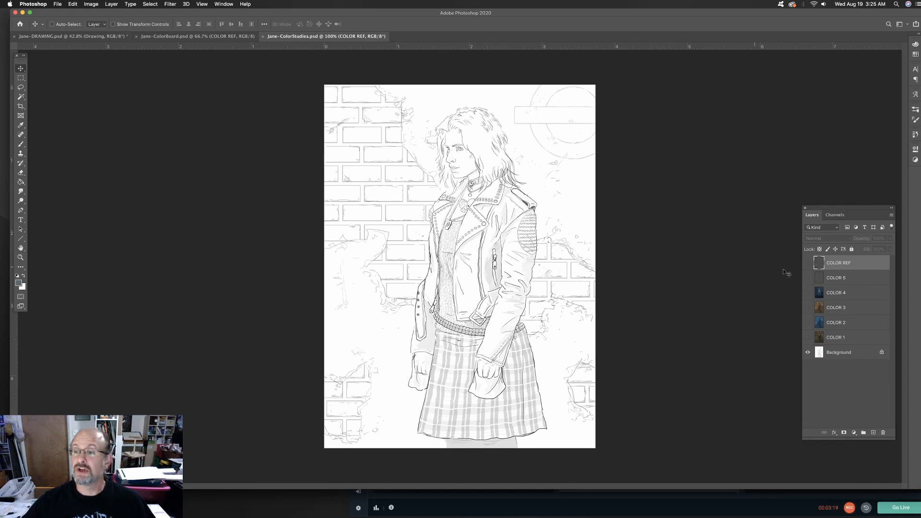
# Preview the COLOR 4, COLOR 3, COLOR 2 and COLOR 1 studies one at a time over the line art, hiding each one again
pyautogui.click(808, 293)
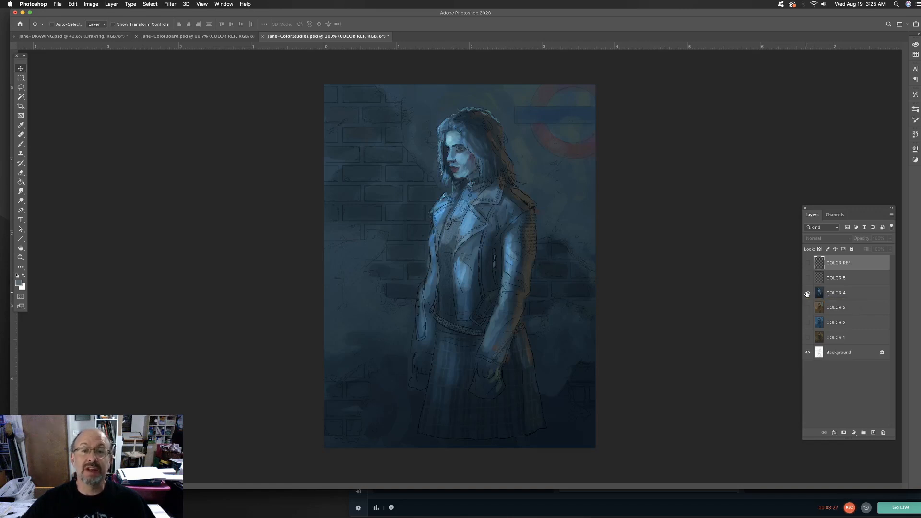
pyautogui.click(807, 293)
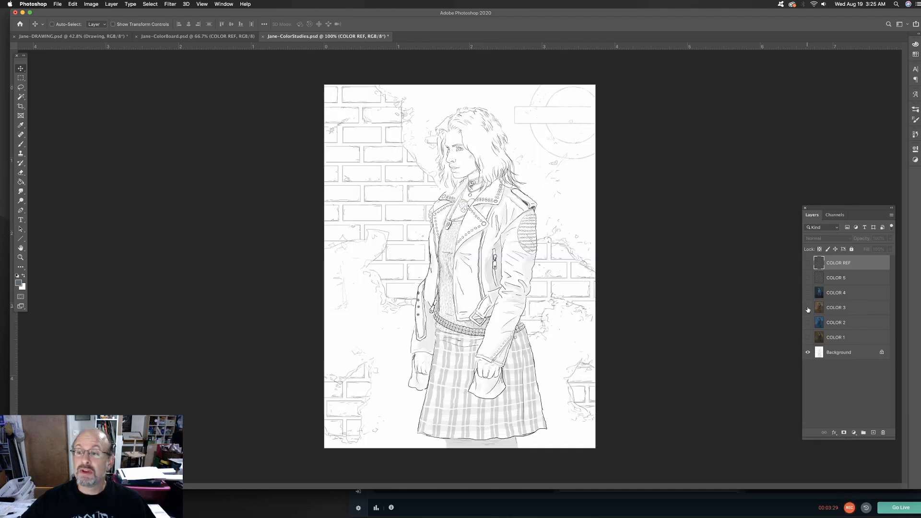
pyautogui.click(807, 308)
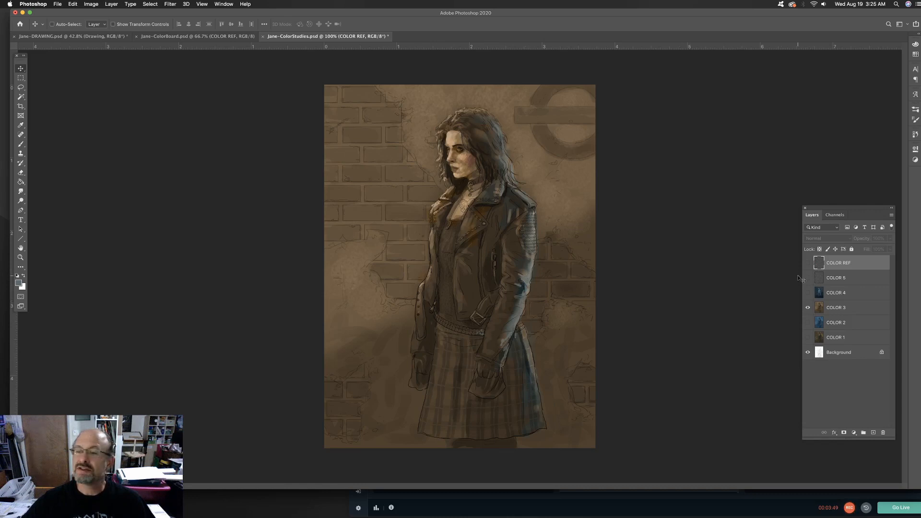
pyautogui.click(808, 308)
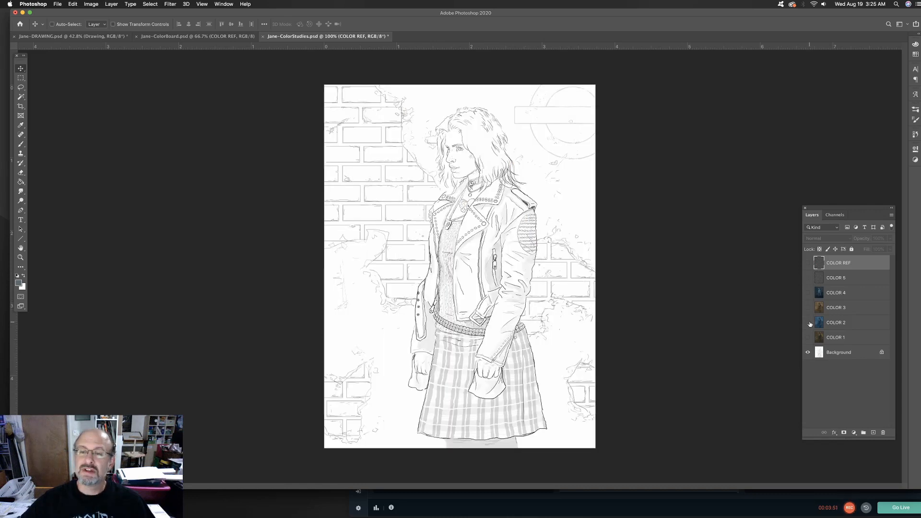
pyautogui.click(807, 322)
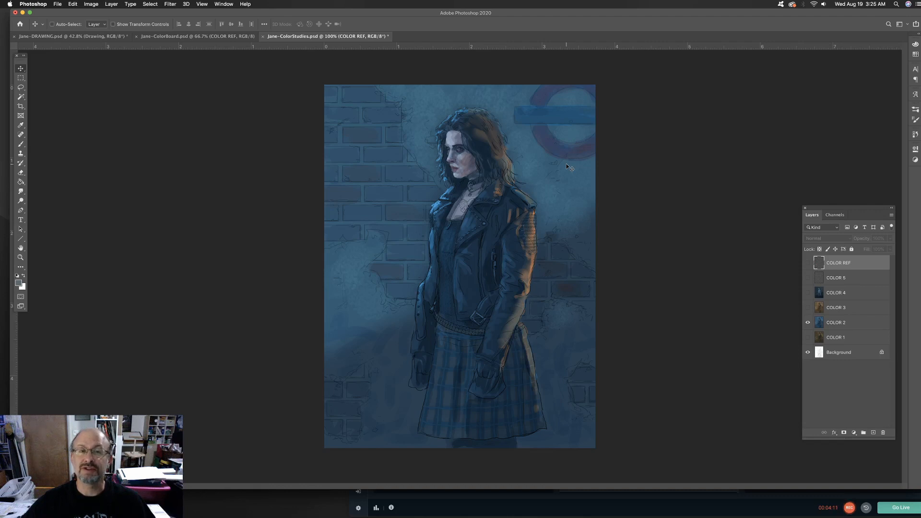
pyautogui.click(807, 322)
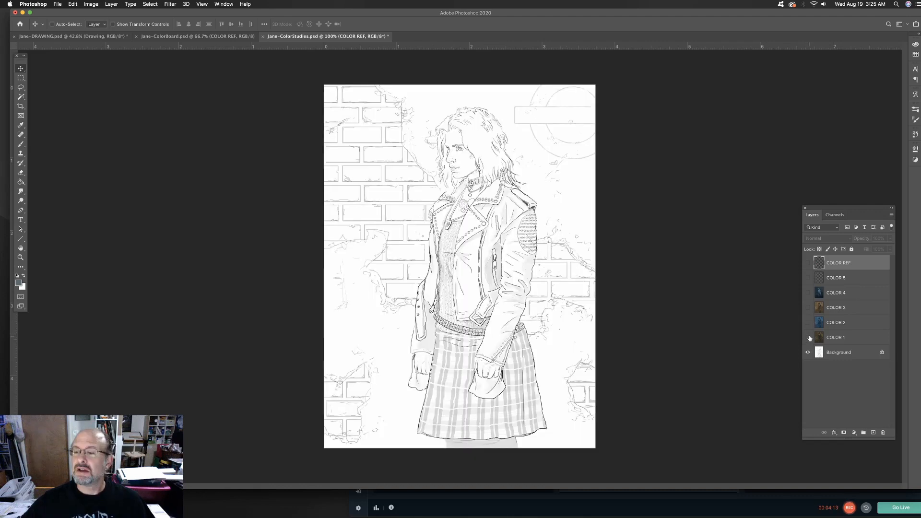
pyautogui.click(808, 338)
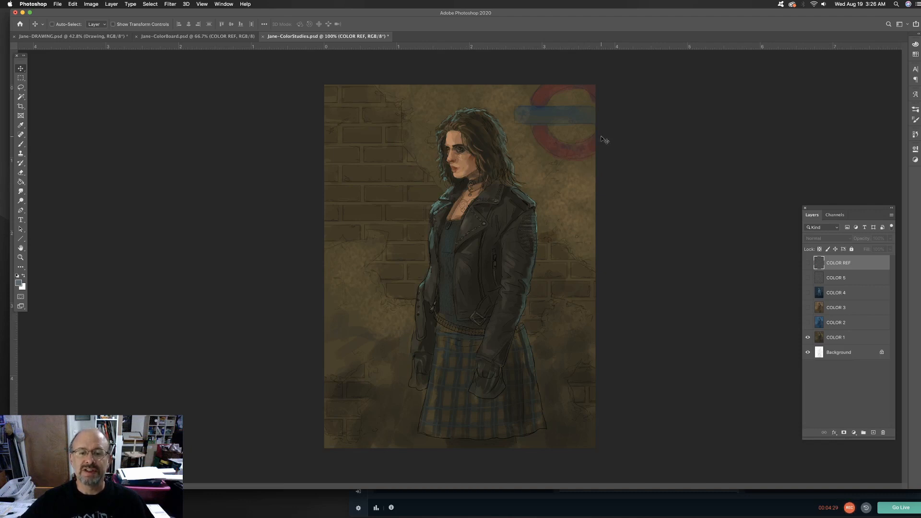
pyautogui.click(807, 338)
pyautogui.click(807, 323)
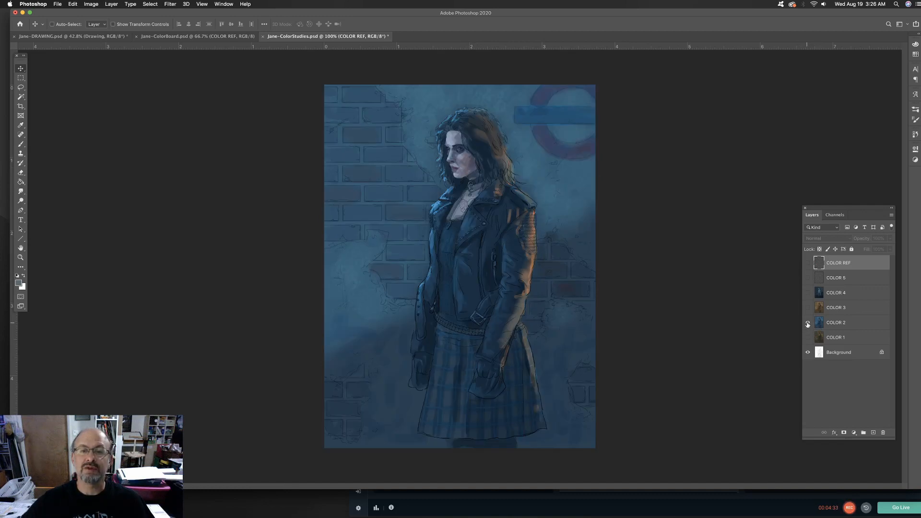
pyautogui.click(807, 322)
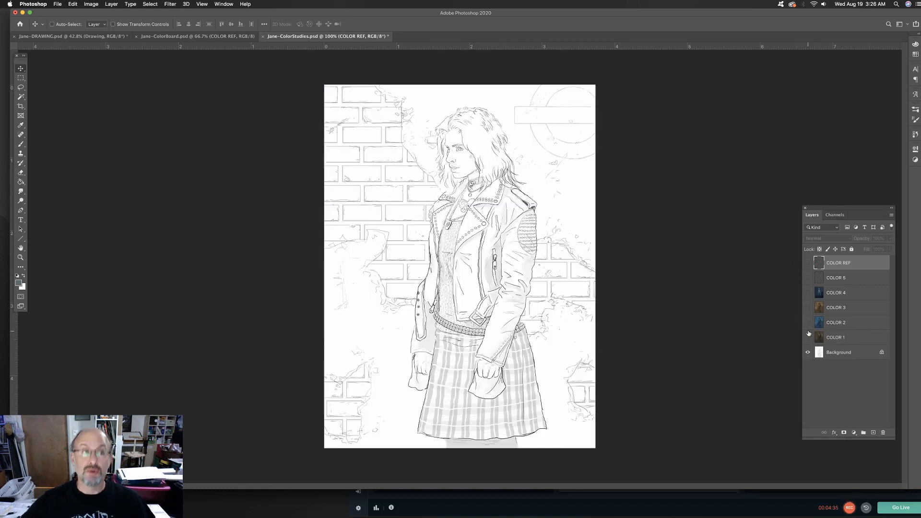
# Show the COLOR 5 and COLOR REF layers and make COLOR 5 the active layer
pyautogui.click(808, 278)
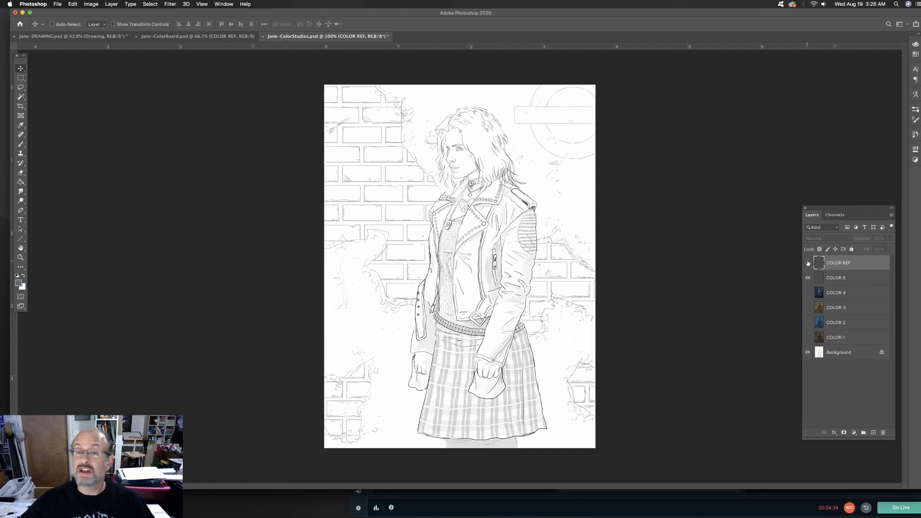
pyautogui.click(808, 263)
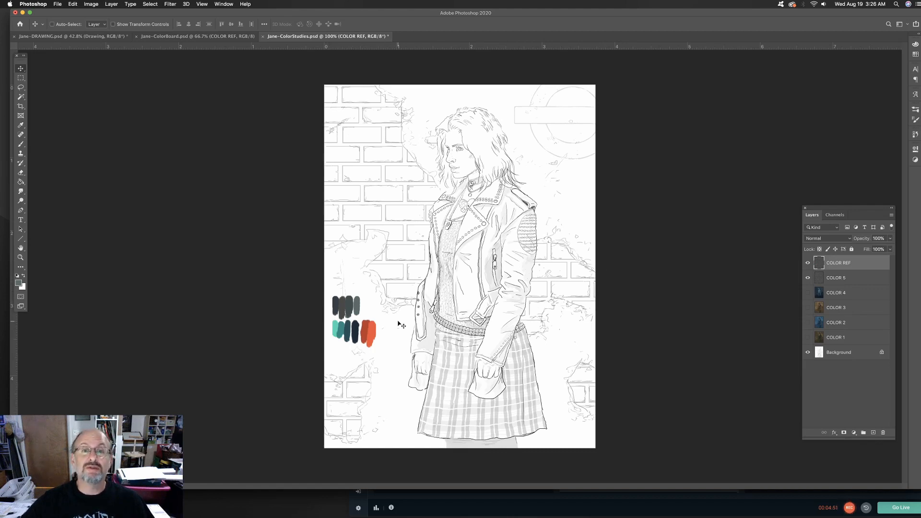
pyautogui.click(857, 279)
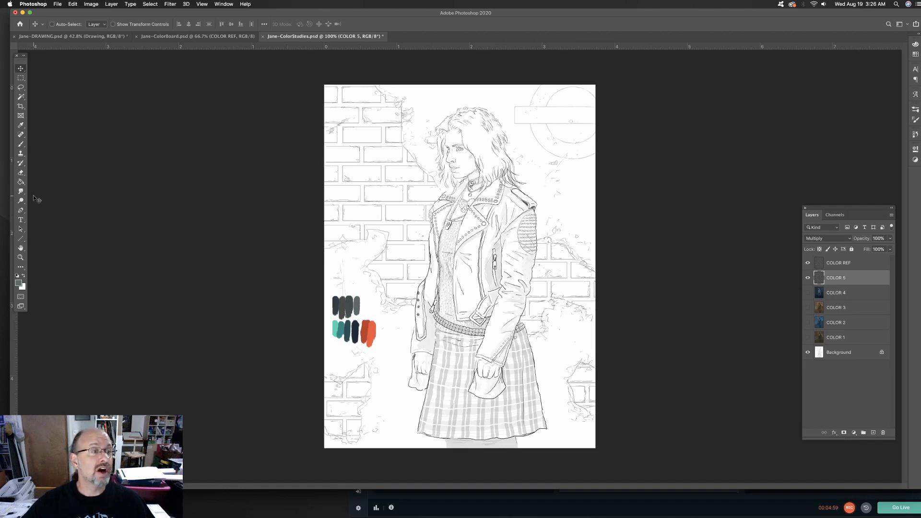
# Fill the COLOR 5 layer with the gray-green sampled from the rightmost swatch in the upper palette row, using the Paint Bucket
pyautogui.click(21, 182)
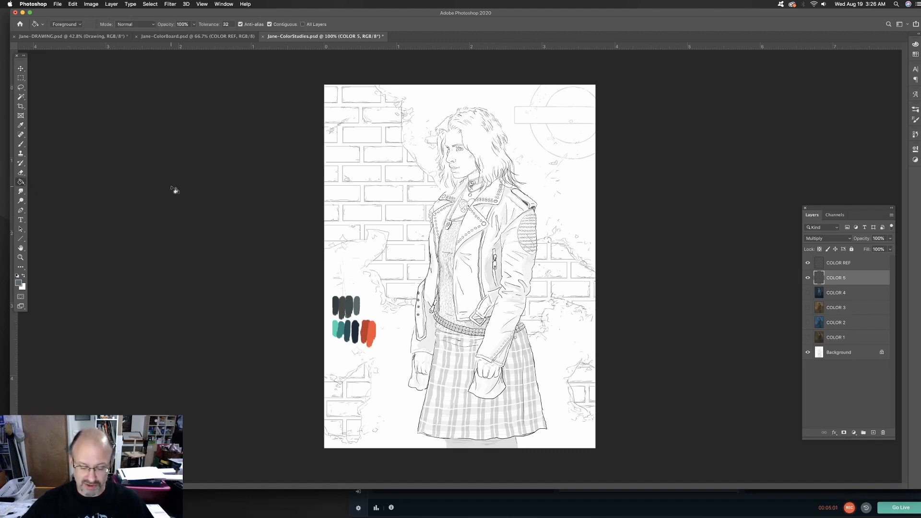
pyautogui.keyDown('alt'); pyautogui.click(356, 296); pyautogui.keyUp('alt')
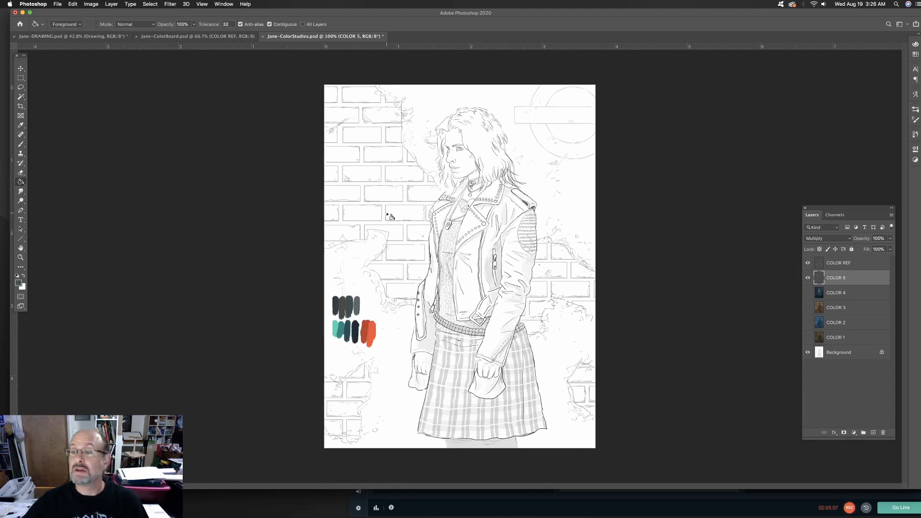
pyautogui.click(389, 217)
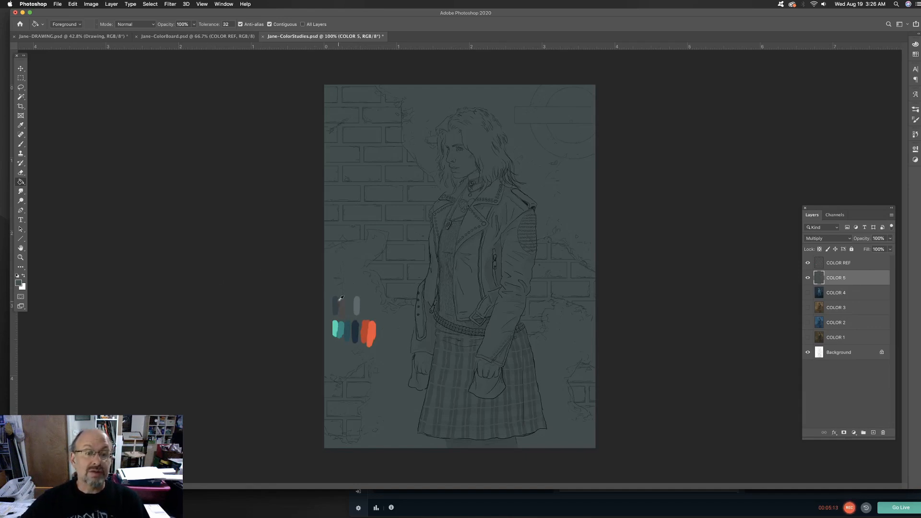
# Enlarge the brush to 70 px and paint all exposed brick areas of the background wall in dark slate blue
pyautogui.click(21, 144)
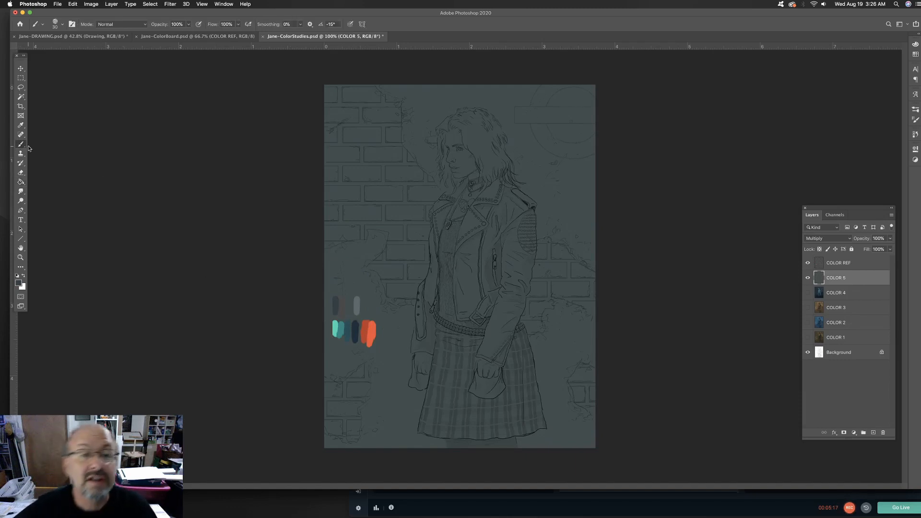
pyautogui.press(']')
pyautogui.press(']')
pyautogui.press(']')
pyautogui.press(']')
pyautogui.press(']')
pyautogui.press(']')
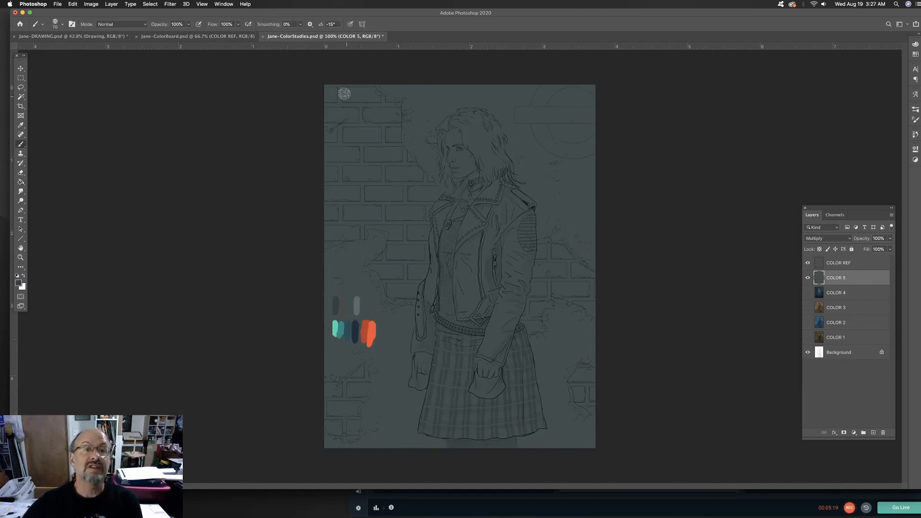
pyautogui.moveTo(343, 91)
pyautogui.mouseDown()
pyautogui.moveTo(327, 129)
pyautogui.moveTo(381, 103)
pyautogui.moveTo(395, 118)
pyautogui.moveTo(383, 180)
pyautogui.moveTo(335, 211)
pyautogui.moveTo(338, 141)
pyautogui.moveTo(320, 233)
pyautogui.moveTo(364, 231)
pyautogui.moveTo(384, 168)
pyautogui.moveTo(366, 181)
pyautogui.moveTo(396, 154)
pyautogui.moveTo(394, 133)
pyautogui.moveTo(380, 152)
pyautogui.moveTo(403, 158)
pyautogui.moveTo(438, 190)
pyautogui.moveTo(423, 180)
pyautogui.moveTo(385, 193)
pyautogui.moveTo(387, 234)
pyautogui.moveTo(423, 224)
pyautogui.moveTo(421, 242)
pyautogui.moveTo(417, 223)
pyautogui.moveTo(377, 265)
pyautogui.moveTo(396, 291)
pyautogui.moveTo(406, 253)
pyautogui.moveTo(427, 246)
pyautogui.moveTo(410, 301)
pyautogui.mouseUp()
pyautogui.moveTo(363, 377)
pyautogui.mouseDown()
pyautogui.moveTo(324, 387)
pyautogui.moveTo(328, 410)
pyautogui.moveTo(344, 425)
pyautogui.moveTo(353, 411)
pyautogui.moveTo(351, 433)
pyautogui.moveTo(332, 428)
pyautogui.moveTo(324, 408)
pyautogui.mouseUp()
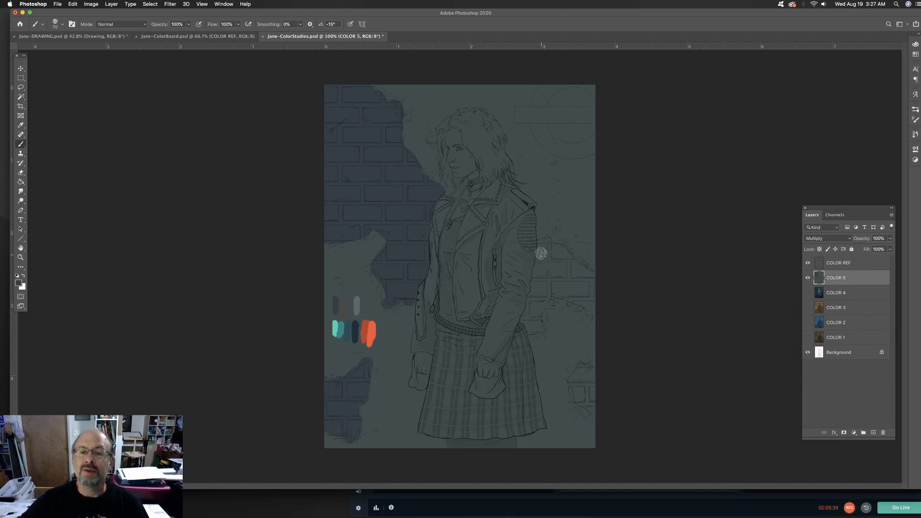
pyautogui.moveTo(539, 251)
pyautogui.mouseDown()
pyautogui.moveTo(579, 267)
pyautogui.moveTo(533, 294)
pyautogui.moveTo(539, 281)
pyautogui.moveTo(536, 330)
pyautogui.moveTo(563, 267)
pyautogui.moveTo(551, 280)
pyautogui.moveTo(559, 292)
pyautogui.moveTo(563, 270)
pyautogui.moveTo(591, 268)
pyautogui.moveTo(552, 242)
pyautogui.mouseUp()
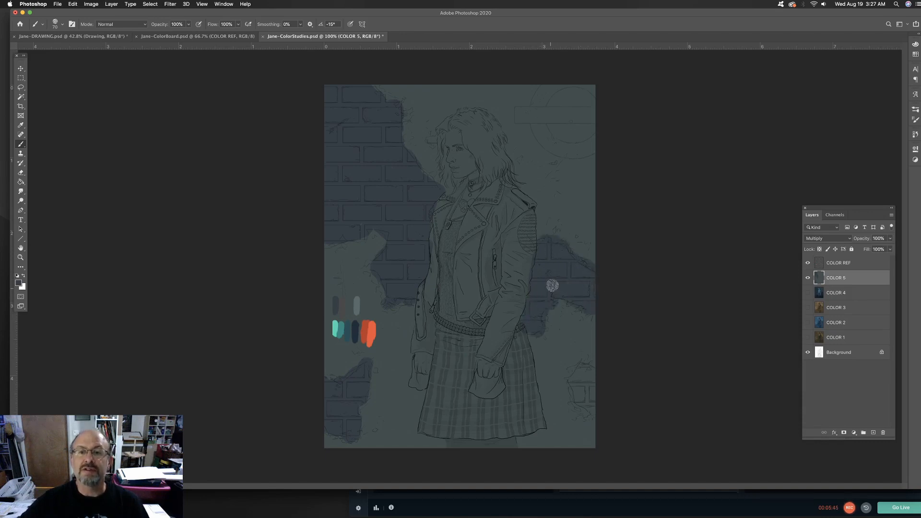
pyautogui.moveTo(592, 376)
pyautogui.mouseDown()
pyautogui.moveTo(582, 374)
pyautogui.moveTo(594, 418)
pyautogui.mouseUp()
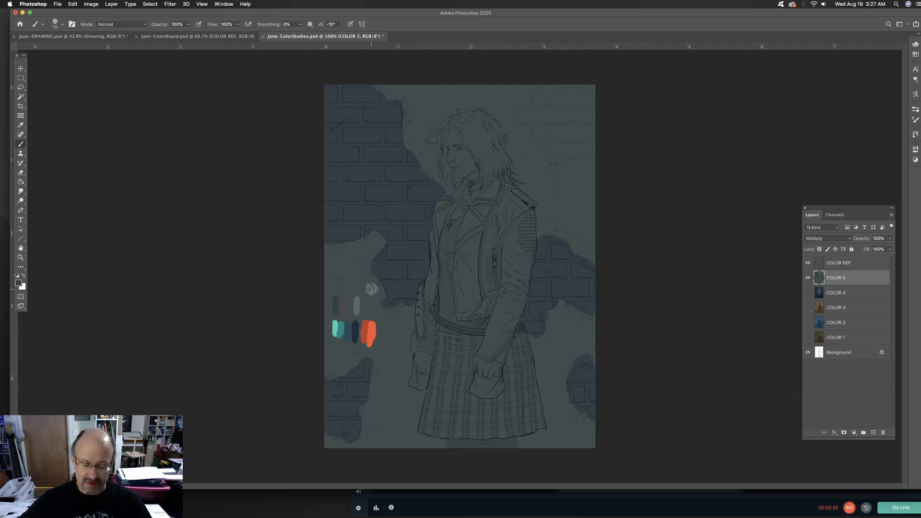
# Sample the brownish gray from the upper palette row and start painting mortar lines in the brick patch beside the jacket's hanging sleeve
pyautogui.keyDown('alt'); pyautogui.click(344, 303); pyautogui.keyUp('alt')
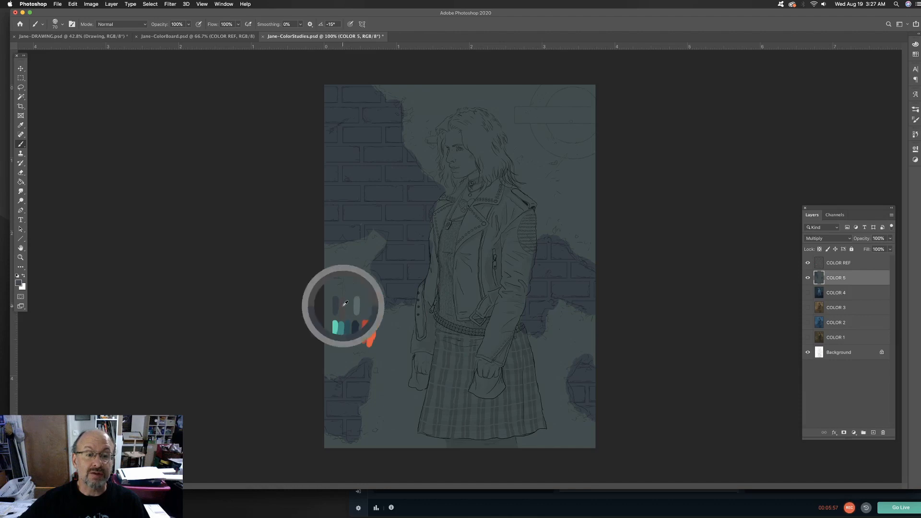
pyautogui.press('[')
pyautogui.press('[')
pyautogui.press('[')
# Reduce the brush to 25 px and paint brownish-gray mortar lines between the remaining bricks of the background wall
pyautogui.press('[')
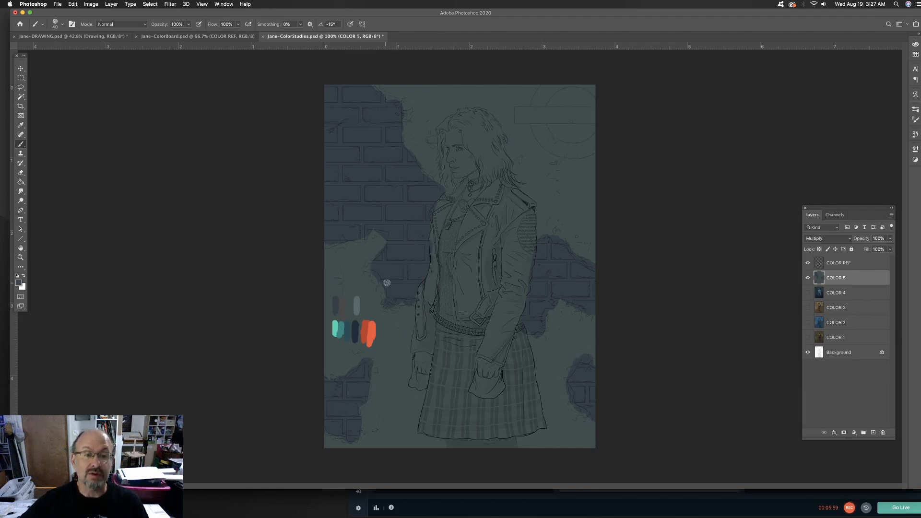
pyautogui.moveTo(385, 283)
pyautogui.mouseDown()
pyautogui.moveTo(416, 283)
pyautogui.moveTo(405, 262)
pyautogui.moveTo(403, 274)
pyautogui.moveTo(394, 258)
pyautogui.moveTo(375, 263)
pyautogui.moveTo(429, 265)
pyautogui.moveTo(389, 248)
pyautogui.moveTo(430, 243)
pyautogui.mouseUp()
pyautogui.press('[')
pyautogui.press('[')
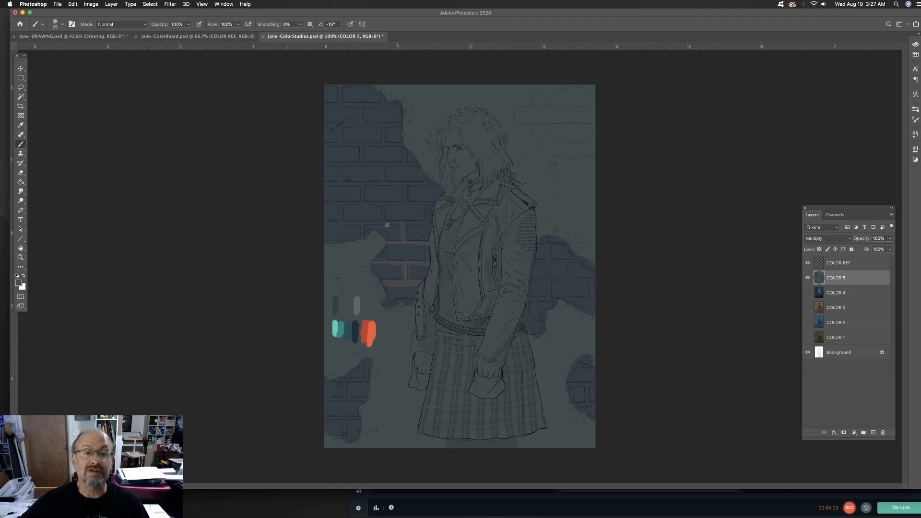
pyautogui.moveTo(331, 221); pyautogui.dragTo(434, 222)
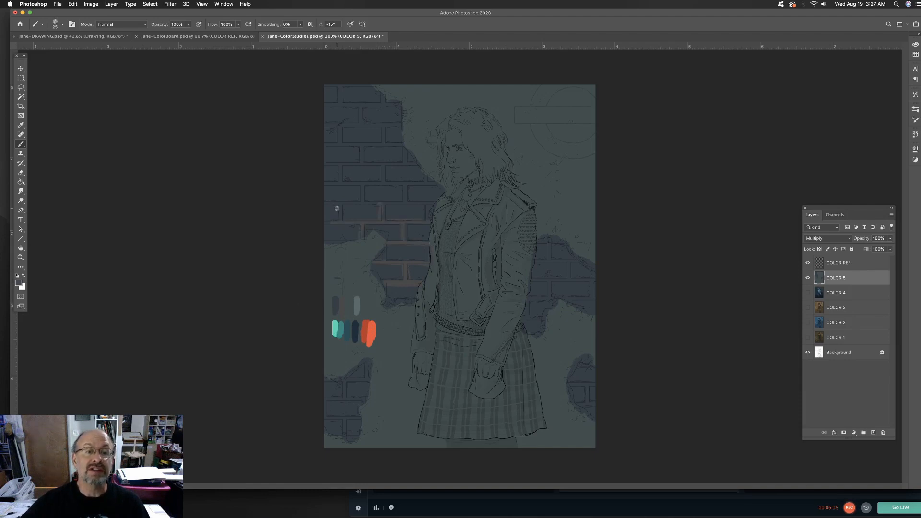
pyautogui.moveTo(338, 200); pyautogui.dragTo(437, 203)
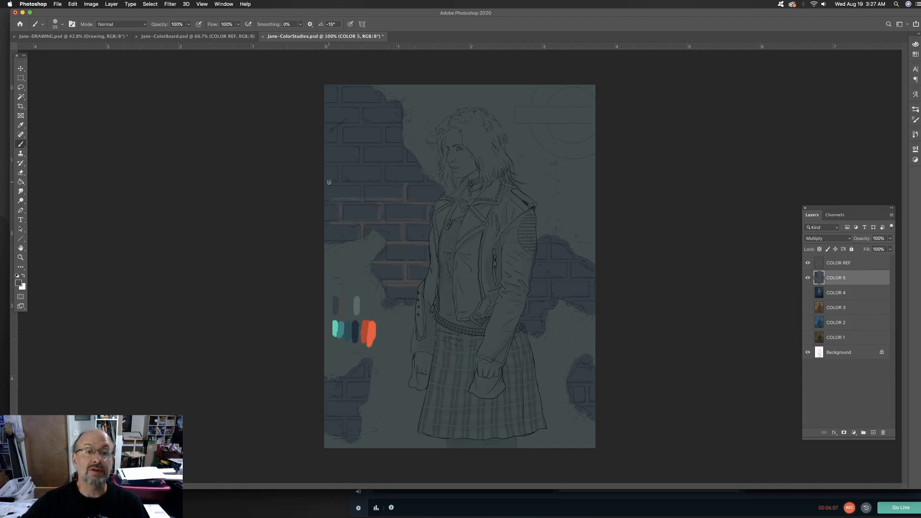
pyautogui.moveTo(330, 182); pyautogui.dragTo(437, 181)
pyautogui.moveTo(328, 163); pyautogui.dragTo(404, 162)
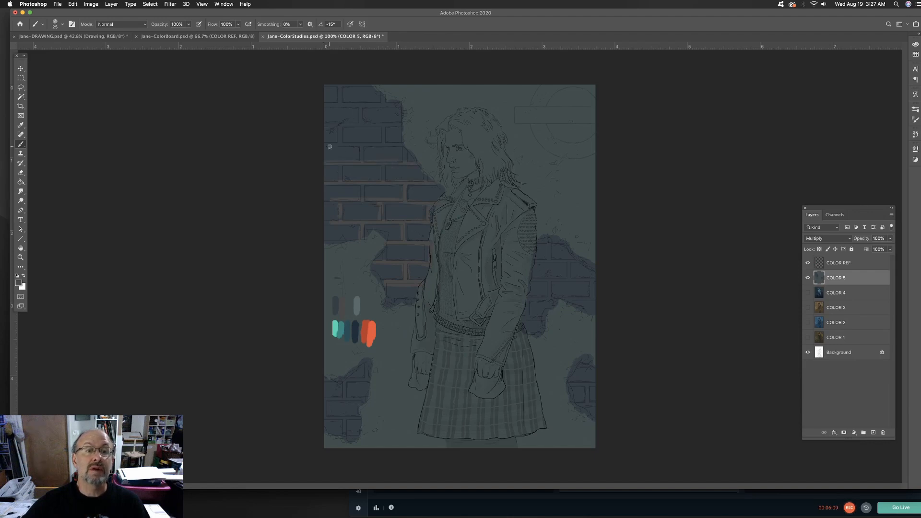
pyautogui.moveTo(330, 145); pyautogui.dragTo(403, 146)
pyautogui.moveTo(331, 126)
pyautogui.mouseDown()
pyautogui.moveTo(400, 126)
pyautogui.moveTo(388, 136)
pyautogui.moveTo(361, 114)
pyautogui.moveTo(327, 122)
pyautogui.moveTo(362, 105)
pyautogui.moveTo(359, 118)
pyautogui.moveTo(322, 103)
pyautogui.moveTo(399, 104)
pyautogui.mouseUp()
pyautogui.moveTo(344, 86); pyautogui.dragTo(342, 100)
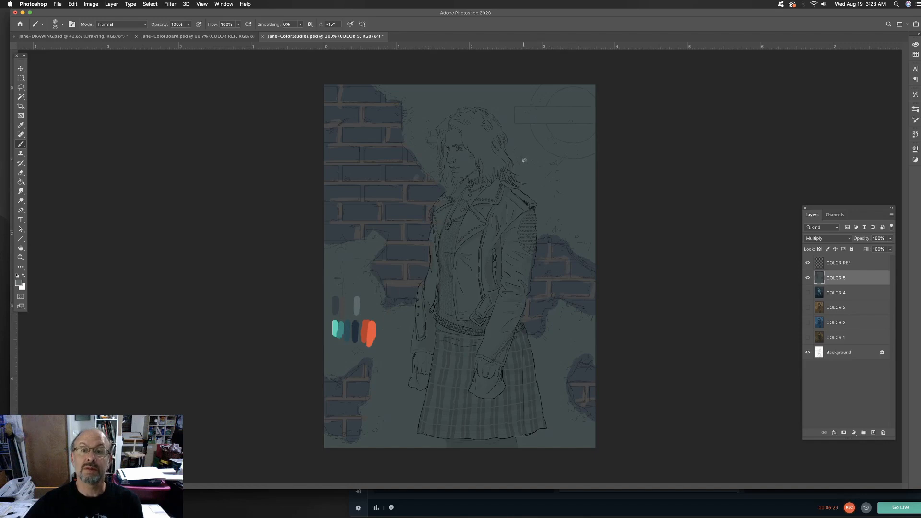
pyautogui.press('Delete')
pyautogui.press('Delete')
pyautogui.press('Delete')
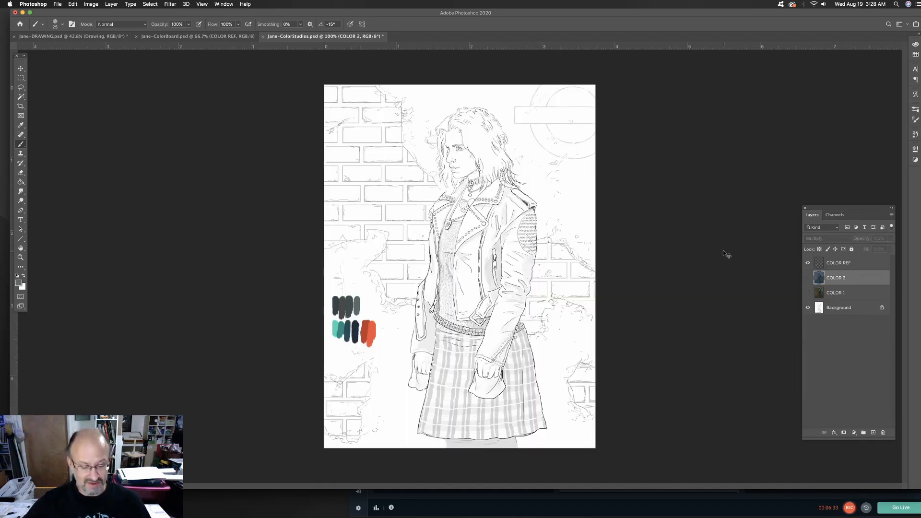
pyautogui.press('super+z')
pyautogui.press('super+z')
pyautogui.press('super+z')
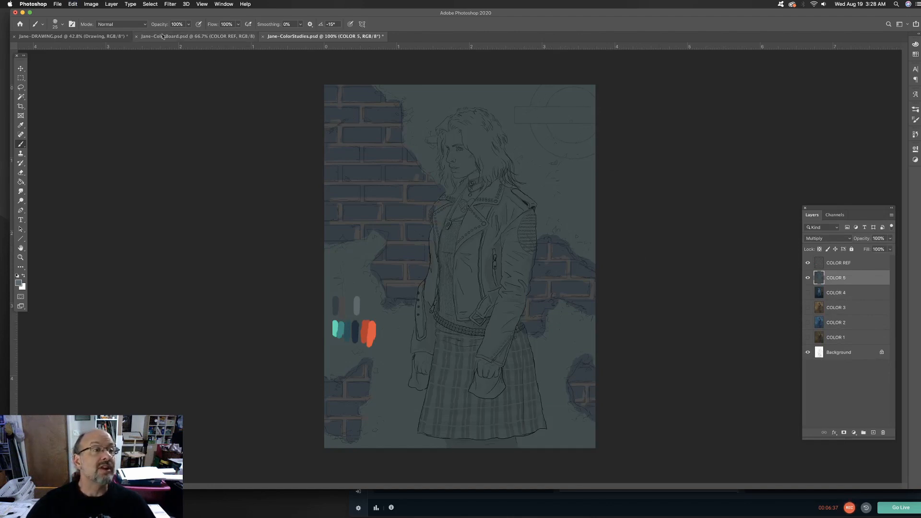
# Set the brush opacity to 21%, enlarge the brush and mottle the plaster areas of the wall with soft gray strokes
pyautogui.moveTo(188, 24); pyautogui.dragTo(141, 41)
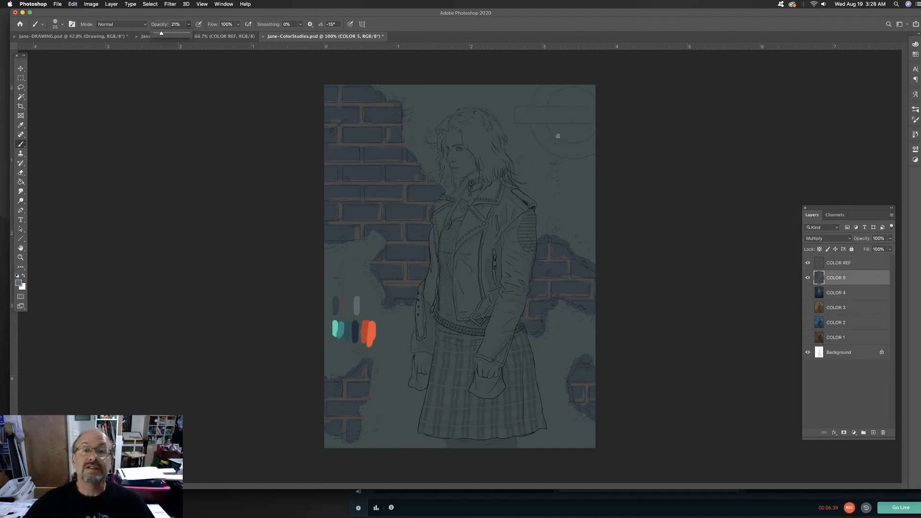
pyautogui.press(']')
pyautogui.press(']')
pyautogui.press(']')
pyautogui.press(']')
pyautogui.press(']')
pyautogui.press(']')
pyautogui.press(']')
pyautogui.press(']')
pyautogui.press(']')
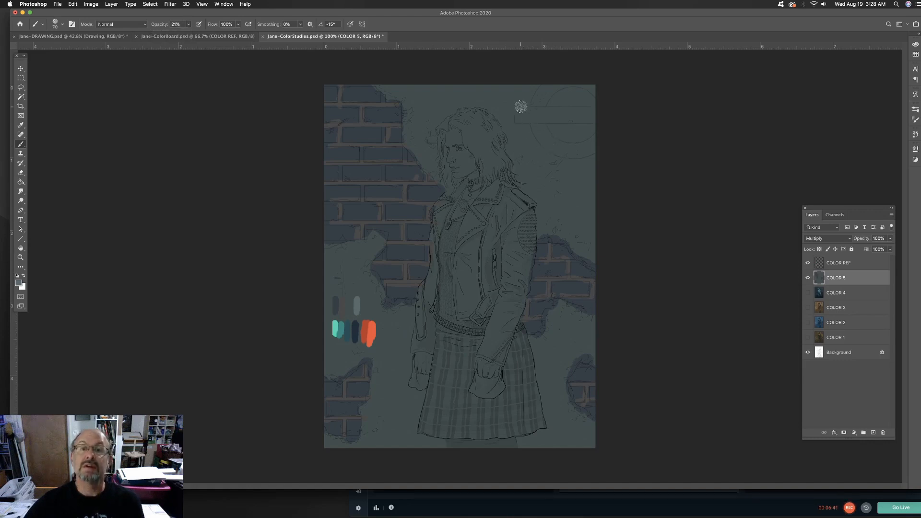
pyautogui.moveTo(531, 96)
pyautogui.mouseDown()
pyautogui.moveTo(507, 113)
pyautogui.moveTo(538, 152)
pyautogui.mouseUp()
pyautogui.press(']')
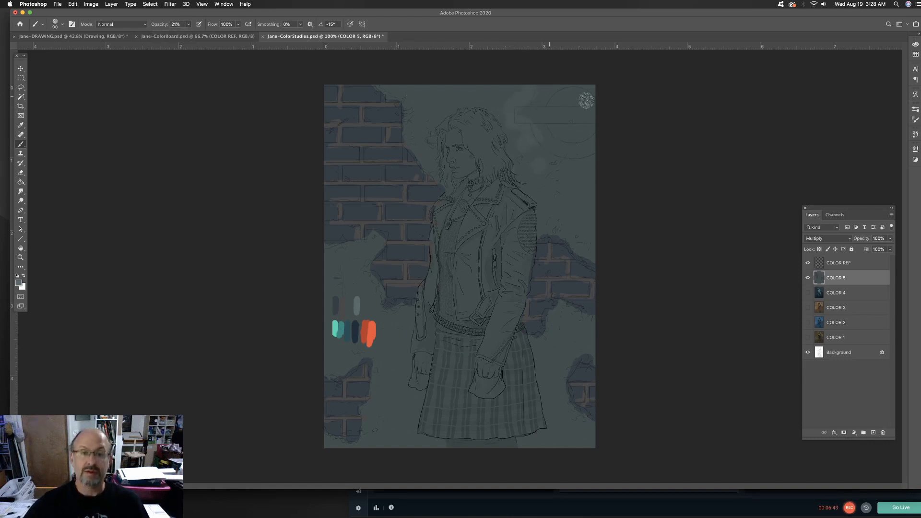
pyautogui.click(188, 24)
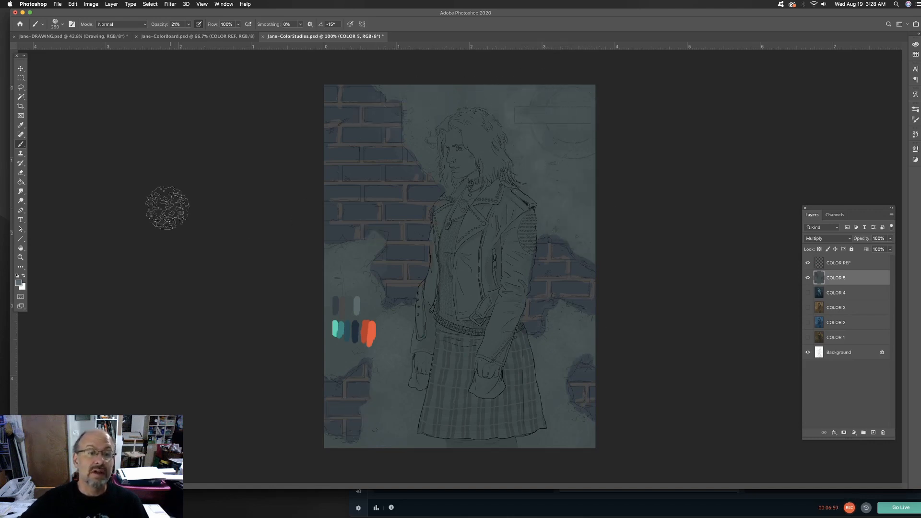
# Set the brush to 89% opacity and 50 px, sample the dark teal-blue palette swatch and paint it over the whole figure
pyautogui.moveTo(187, 25)
pyautogui.mouseDown()
pyautogui.moveTo(189, 35)
pyautogui.moveTo(211, 35)
pyautogui.mouseUp()
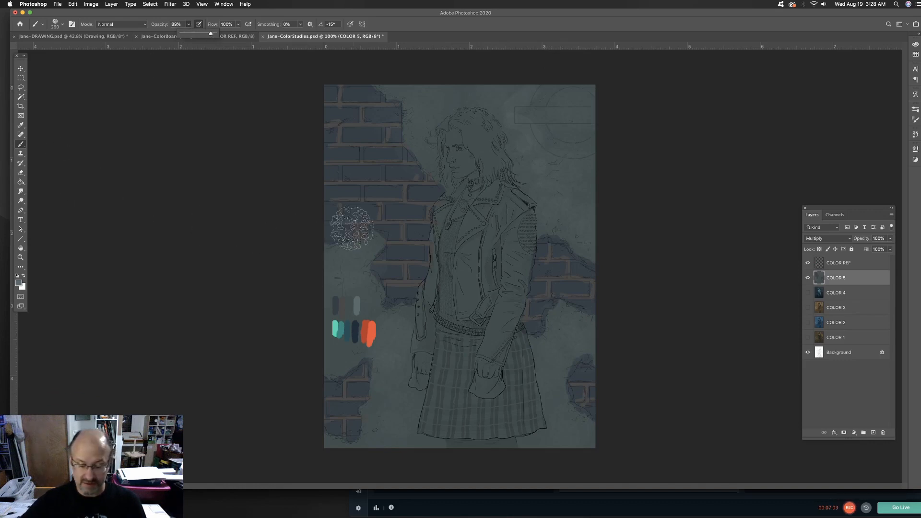
pyautogui.press('[')
pyautogui.press('[')
pyautogui.press('[')
pyautogui.press('[')
pyautogui.press('[')
pyautogui.press('[')
pyautogui.press('[')
pyautogui.press('[')
pyautogui.press('[')
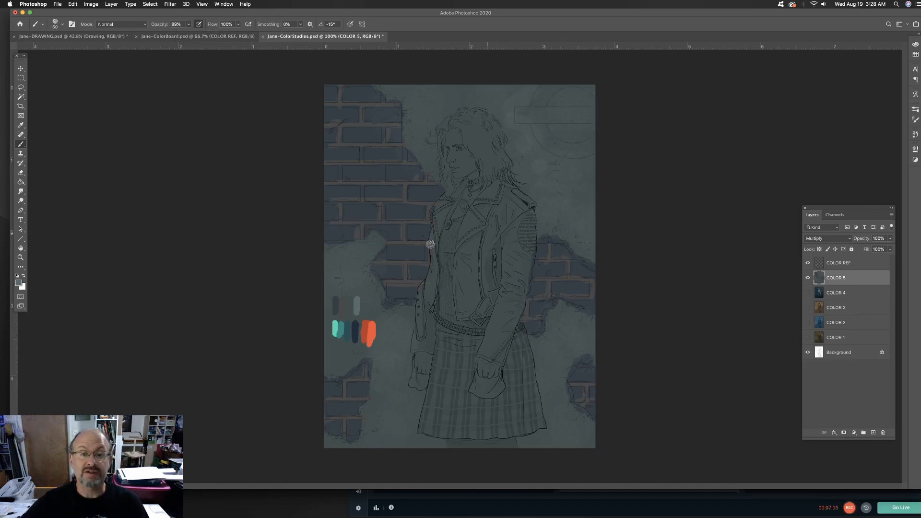
pyautogui.keyDown('alt'); pyautogui.click(352, 329); pyautogui.keyUp('alt')
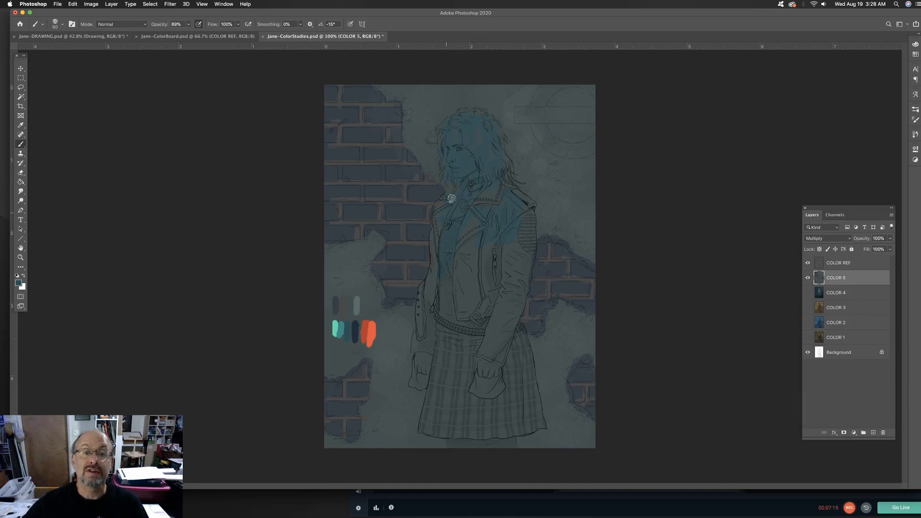
pyautogui.moveTo(442, 235)
pyautogui.mouseDown()
pyautogui.moveTo(422, 301)
pyautogui.moveTo(428, 309)
pyautogui.mouseUp()
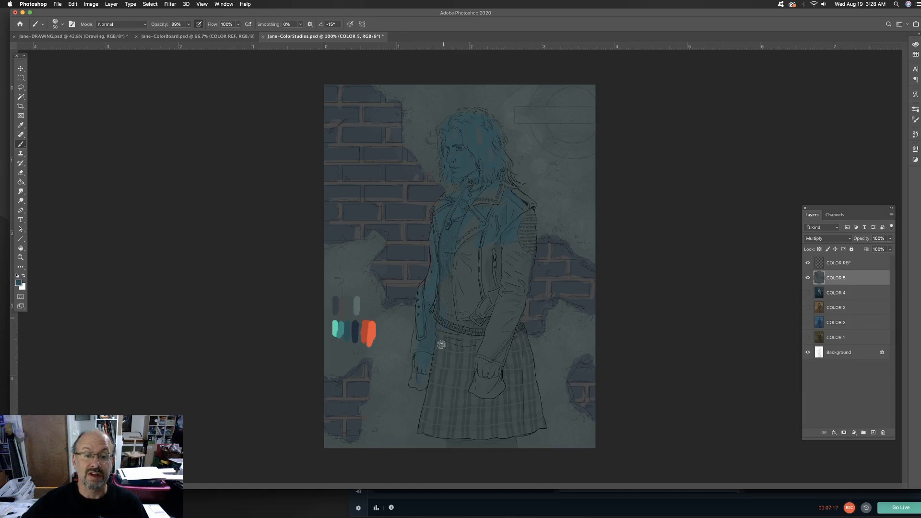
pyautogui.moveTo(441, 344)
pyautogui.mouseDown()
pyautogui.moveTo(459, 362)
pyautogui.moveTo(481, 363)
pyautogui.moveTo(456, 422)
pyautogui.moveTo(428, 422)
pyautogui.mouseUp()
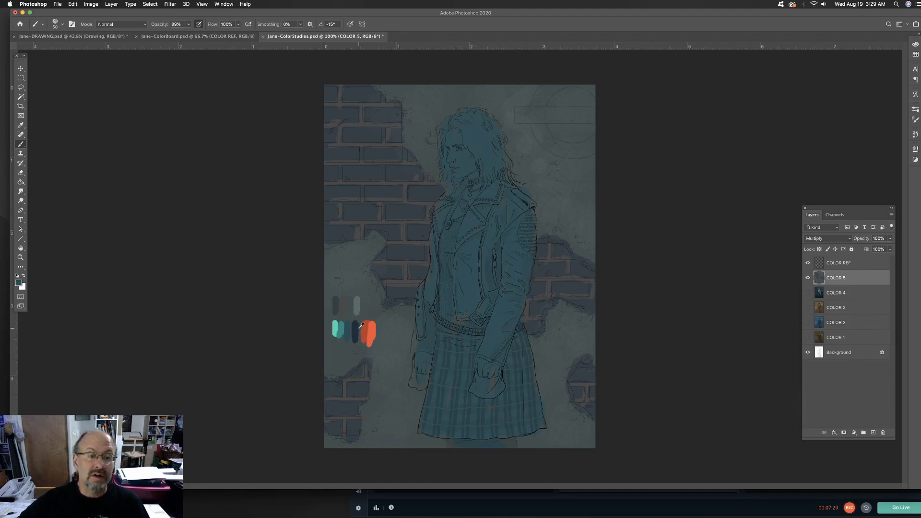
# Paint the sampled medium teal on the face and neck at 89% opacity and on the hair, jacket and skirt at 47%
pyautogui.keyDown('alt'); pyautogui.click(344, 327); pyautogui.keyUp('alt')
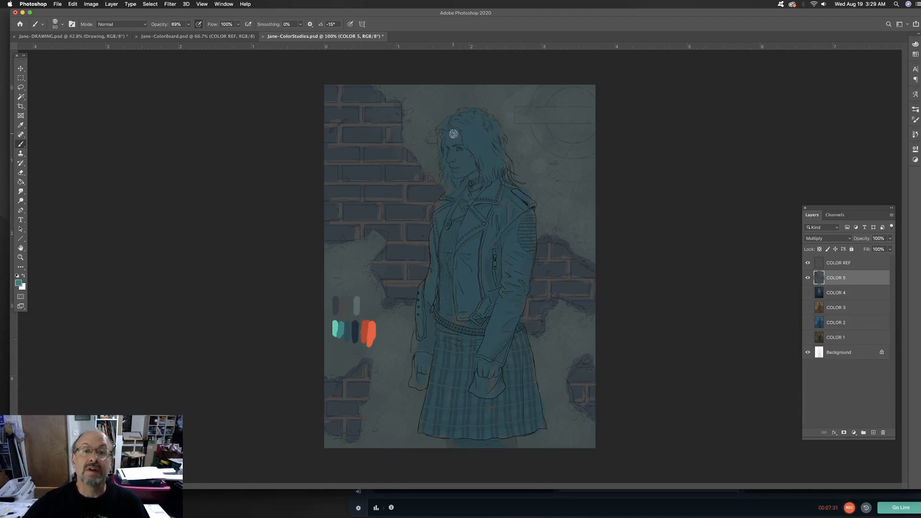
pyautogui.moveTo(454, 142)
pyautogui.mouseDown()
pyautogui.moveTo(450, 171)
pyautogui.moveTo(468, 187)
pyautogui.moveTo(438, 229)
pyautogui.mouseUp()
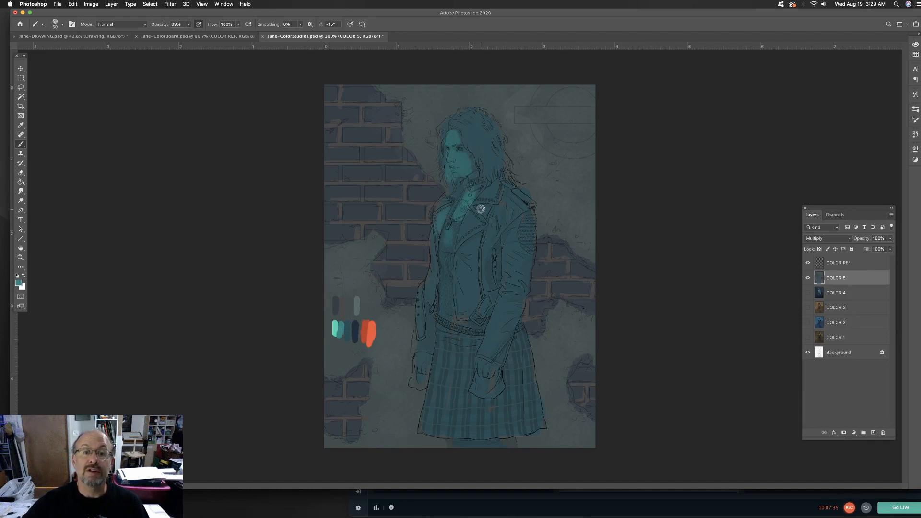
pyautogui.click(188, 24)
pyautogui.moveTo(484, 198)
pyautogui.mouseDown()
pyautogui.moveTo(470, 219)
pyautogui.moveTo(477, 252)
pyautogui.moveTo(457, 287)
pyautogui.moveTo(446, 266)
pyautogui.moveTo(435, 293)
pyautogui.moveTo(430, 332)
pyautogui.moveTo(457, 295)
pyautogui.moveTo(473, 314)
pyautogui.moveTo(452, 357)
pyautogui.moveTo(441, 355)
pyautogui.moveTo(467, 343)
pyautogui.moveTo(465, 354)
pyautogui.moveTo(447, 344)
pyautogui.moveTo(432, 400)
pyautogui.moveTo(452, 414)
pyautogui.mouseUp()
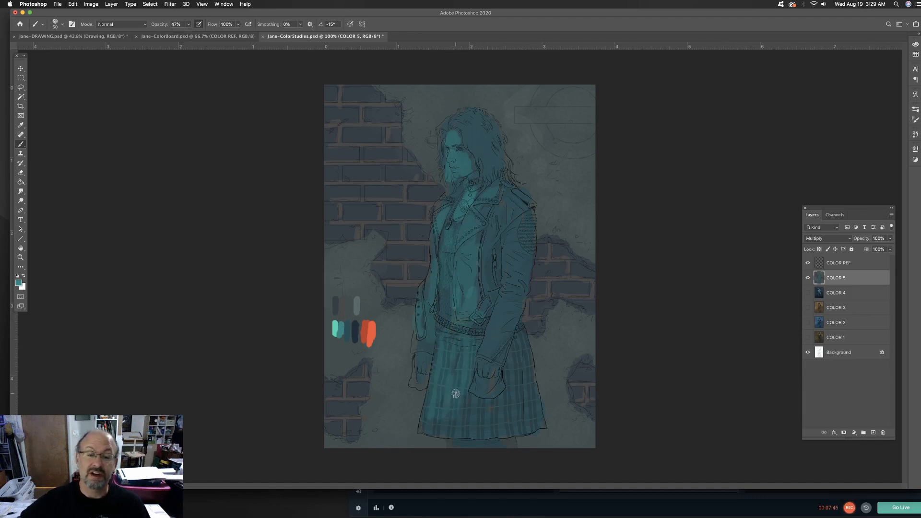
pyautogui.moveTo(510, 222)
pyautogui.mouseDown()
pyautogui.moveTo(506, 298)
pyautogui.moveTo(487, 353)
pyautogui.moveTo(501, 286)
pyautogui.mouseUp()
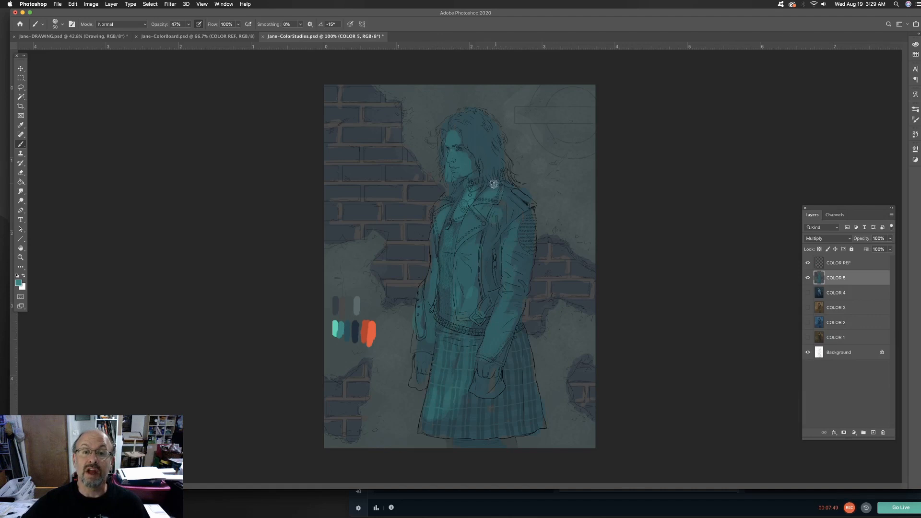
pyautogui.moveTo(464, 136)
pyautogui.mouseDown()
pyautogui.moveTo(487, 179)
pyautogui.moveTo(455, 123)
pyautogui.mouseUp()
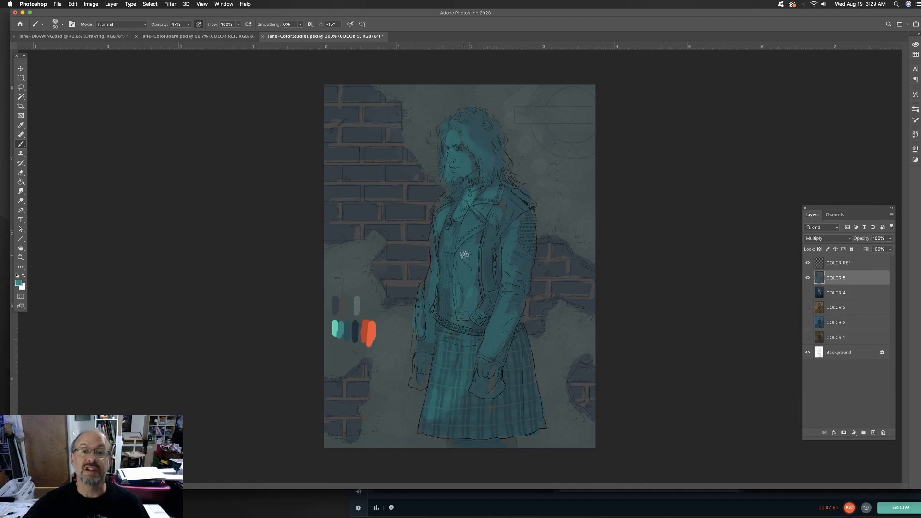
pyautogui.moveTo(496, 260); pyautogui.dragTo(485, 303)
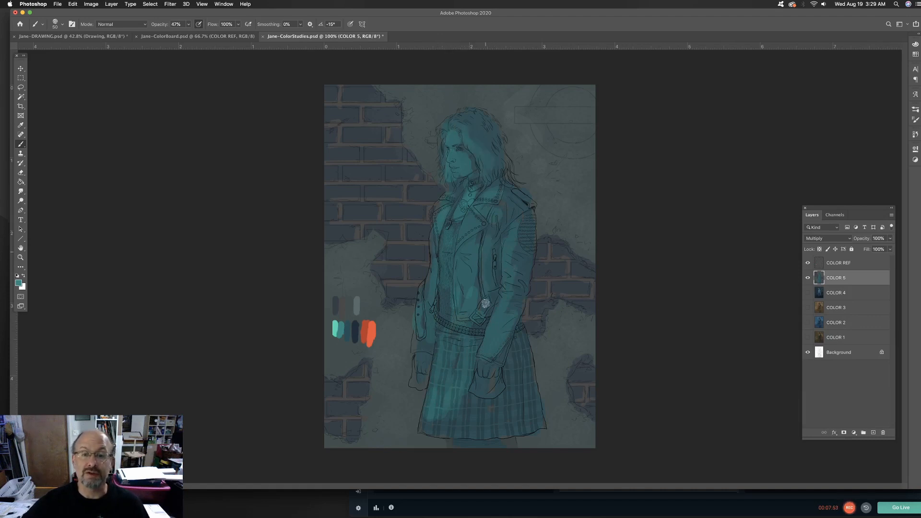
pyautogui.moveTo(430, 335)
pyautogui.mouseDown()
pyautogui.moveTo(428, 360)
pyautogui.moveTo(458, 373)
pyautogui.moveTo(465, 402)
pyautogui.moveTo(461, 423)
pyautogui.moveTo(437, 410)
pyautogui.moveTo(465, 430)
pyautogui.mouseUp()
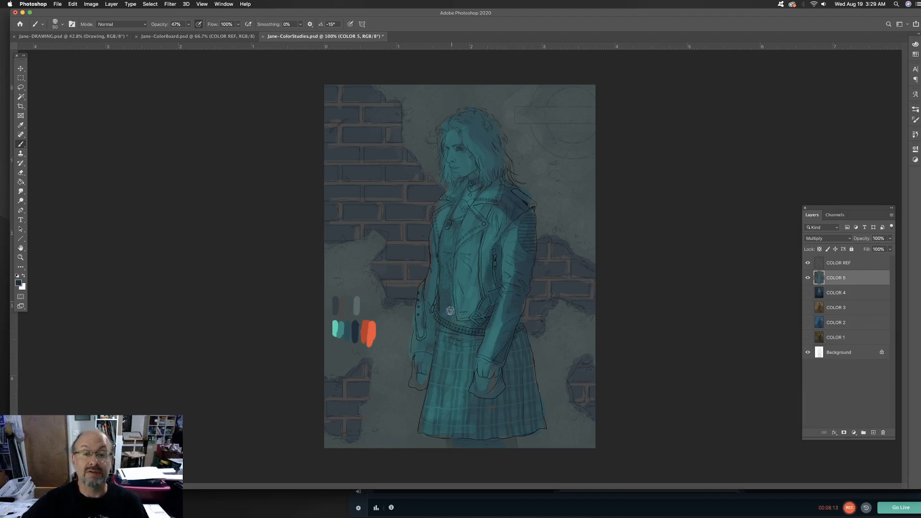
# Paint dark navy shadows at 47% opacity over the shirt, skirt, jacket, hair and hands
pyautogui.moveTo(450, 311)
pyautogui.mouseDown()
pyautogui.moveTo(433, 315)
pyautogui.moveTo(429, 343)
pyautogui.moveTo(437, 339)
pyautogui.mouseUp()
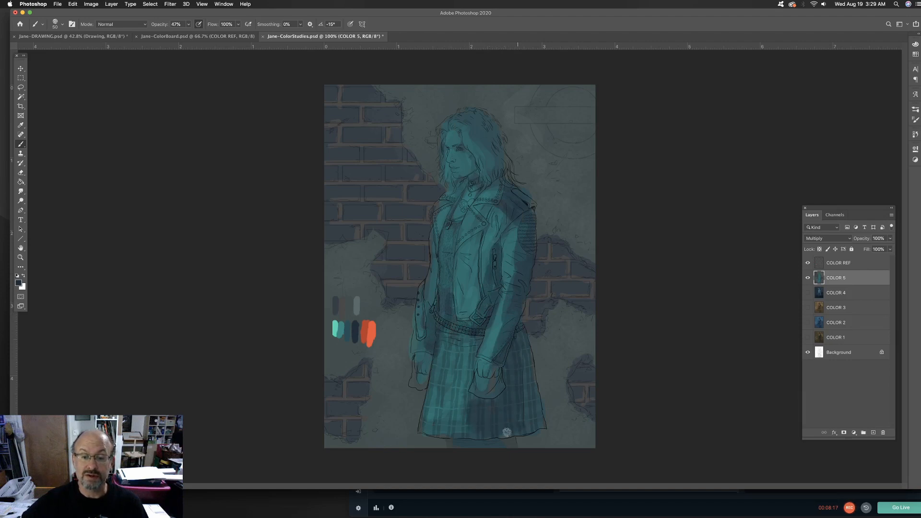
pyautogui.moveTo(471, 422)
pyautogui.mouseDown()
pyautogui.moveTo(474, 385)
pyautogui.moveTo(461, 434)
pyautogui.mouseUp()
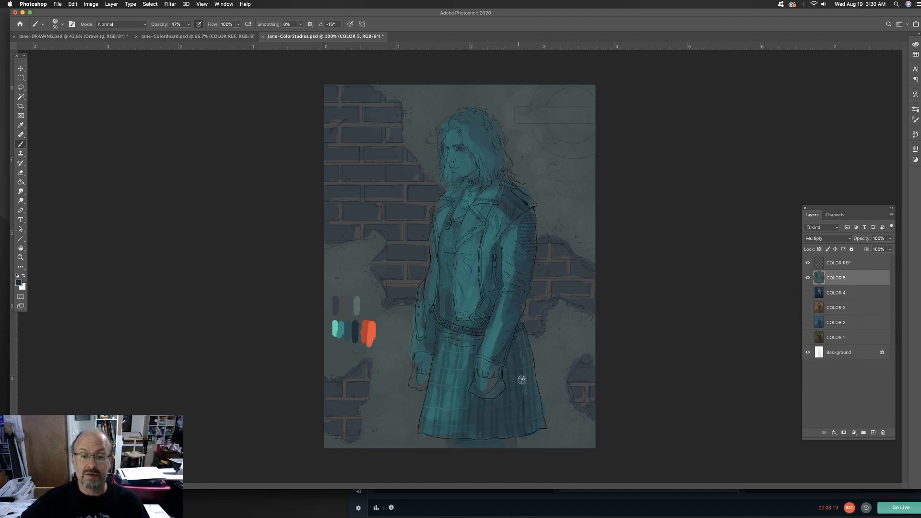
pyautogui.moveTo(483, 278); pyautogui.dragTo(477, 312)
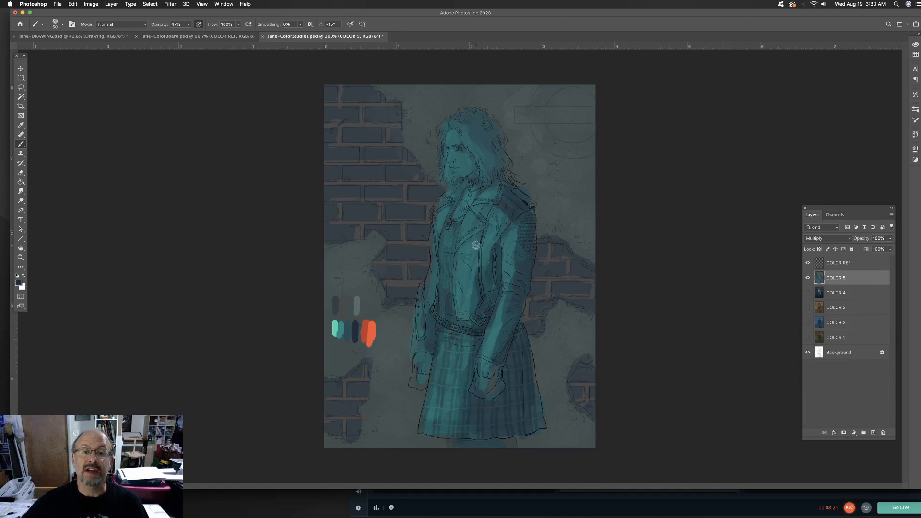
pyautogui.moveTo(463, 252); pyautogui.dragTo(488, 231)
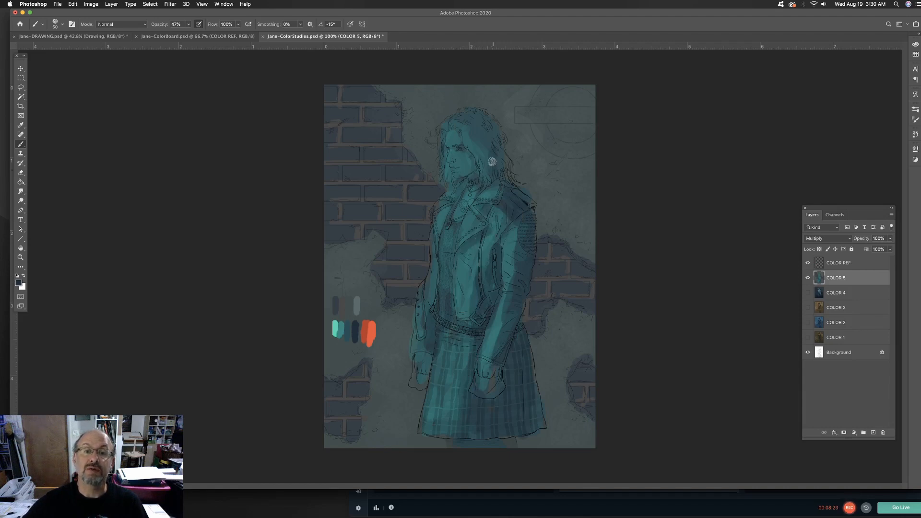
pyautogui.moveTo(492, 162)
pyautogui.mouseDown()
pyautogui.moveTo(479, 145)
pyautogui.moveTo(504, 170)
pyautogui.mouseUp()
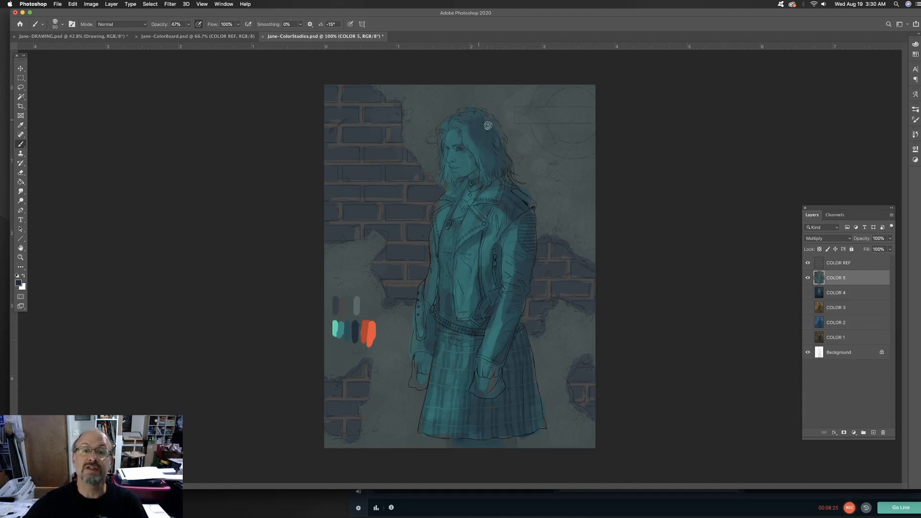
pyautogui.moveTo(488, 126)
pyautogui.mouseDown()
pyautogui.moveTo(451, 119)
pyautogui.moveTo(470, 124)
pyautogui.moveTo(491, 157)
pyautogui.moveTo(488, 178)
pyautogui.moveTo(474, 166)
pyautogui.moveTo(444, 235)
pyautogui.moveTo(482, 246)
pyautogui.moveTo(483, 208)
pyautogui.moveTo(492, 246)
pyautogui.moveTo(469, 307)
pyautogui.moveTo(476, 300)
pyautogui.moveTo(487, 331)
pyautogui.moveTo(465, 363)
pyautogui.moveTo(464, 324)
pyautogui.moveTo(450, 324)
pyautogui.moveTo(469, 332)
pyautogui.moveTo(424, 341)
pyautogui.moveTo(430, 360)
pyautogui.moveTo(418, 391)
pyautogui.mouseUp()
pyautogui.moveTo(484, 352); pyautogui.dragTo(496, 373)
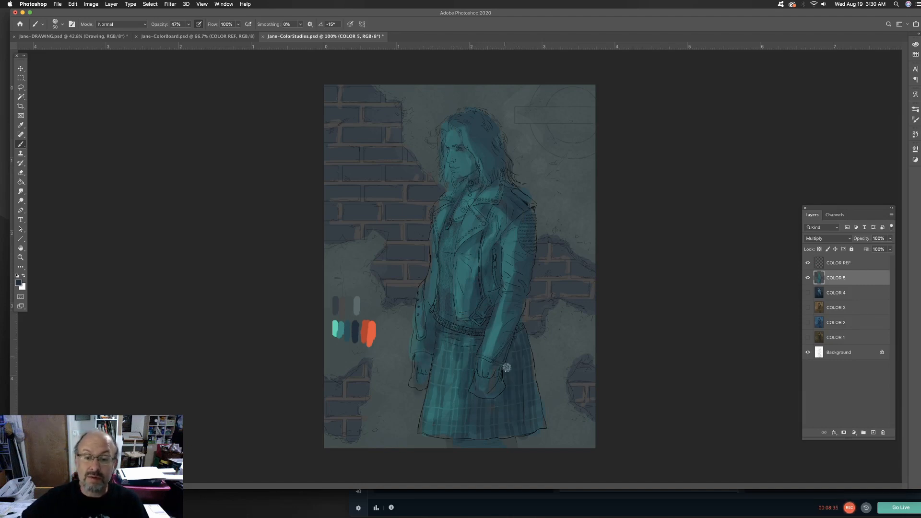
# Raise the brush opacity to 92% and deepen the navy shadows on the jacket, sleeve, hair, shirt and shaded side of the skirt
pyautogui.click(188, 24)
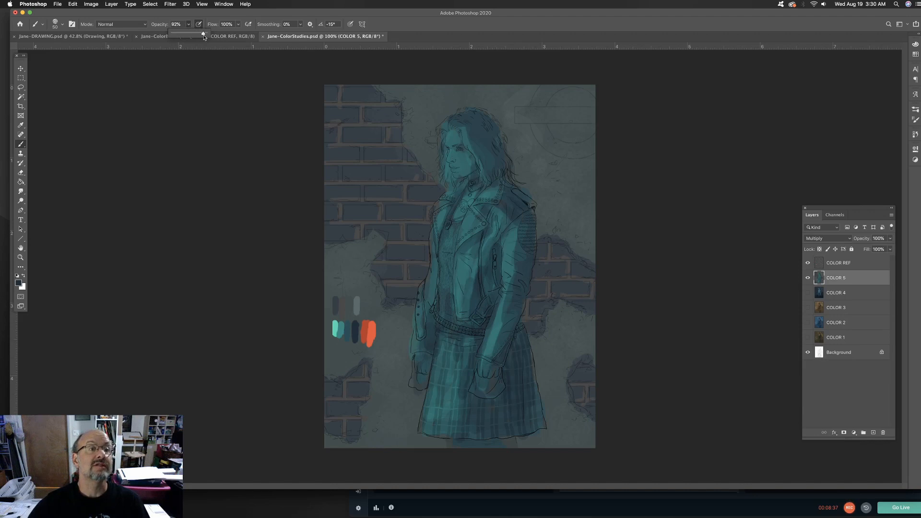
pyautogui.moveTo(503, 241); pyautogui.dragTo(496, 292)
pyautogui.moveTo(524, 221)
pyautogui.mouseDown()
pyautogui.moveTo(523, 285)
pyautogui.moveTo(491, 370)
pyautogui.moveTo(509, 368)
pyautogui.mouseUp()
pyautogui.moveTo(512, 405)
pyautogui.mouseDown()
pyautogui.moveTo(488, 406)
pyautogui.moveTo(499, 425)
pyautogui.moveTo(534, 423)
pyautogui.moveTo(503, 423)
pyautogui.mouseUp()
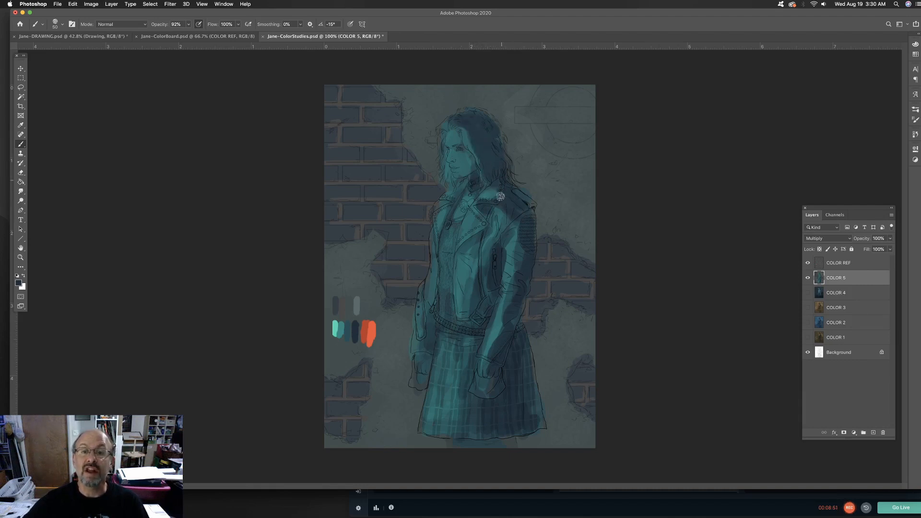
pyautogui.moveTo(456, 230)
pyautogui.mouseDown()
pyautogui.moveTo(446, 253)
pyautogui.moveTo(450, 323)
pyautogui.moveTo(458, 316)
pyautogui.mouseUp()
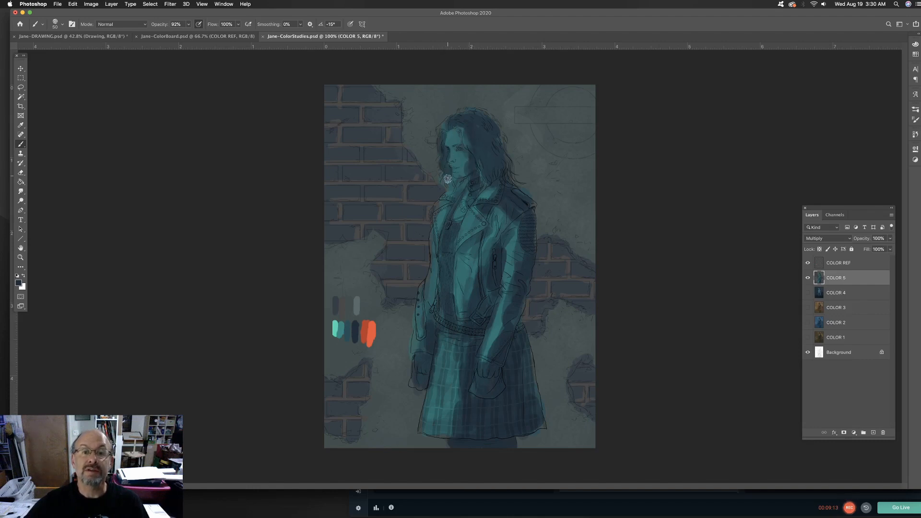
# Reduce the brush size and paint navy shadows over the lighter strands of hair around the face and beneath the chin
pyautogui.press('super+equal')
pyautogui.press('super+equal')
pyautogui.press('super+equal')
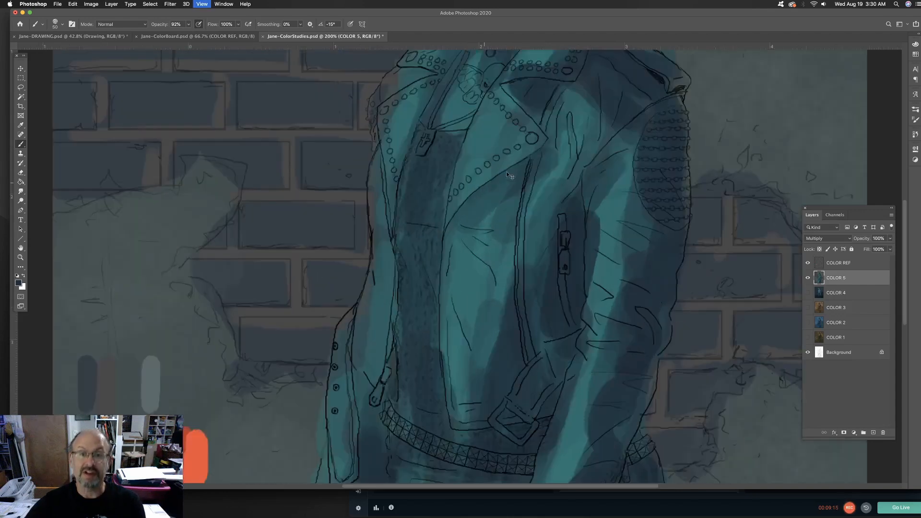
pyautogui.moveTo(493, 109); pyautogui.dragTo(494, 353)
pyautogui.press('[')
pyautogui.press('[')
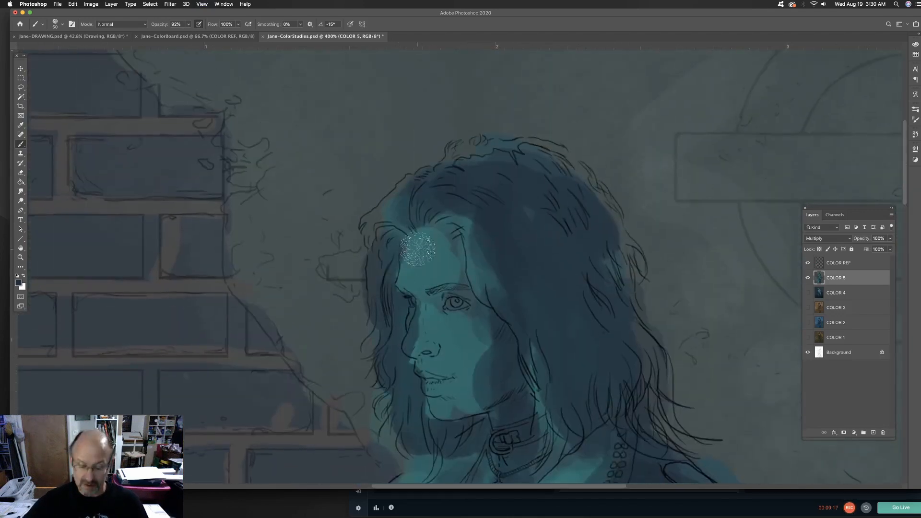
pyautogui.moveTo(397, 193)
pyautogui.mouseDown()
pyautogui.moveTo(387, 298)
pyautogui.moveTo(404, 305)
pyautogui.moveTo(390, 359)
pyautogui.mouseUp()
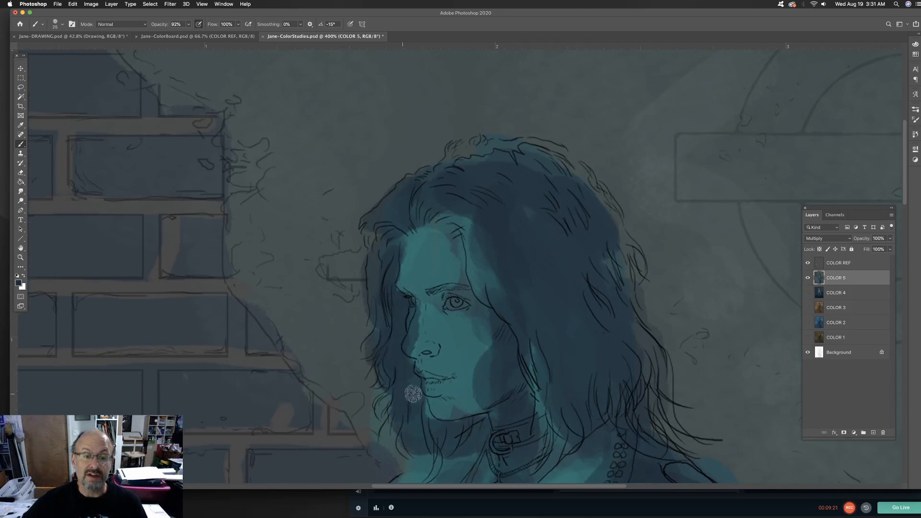
pyautogui.moveTo(431, 405)
pyautogui.mouseDown()
pyautogui.moveTo(431, 425)
pyautogui.moveTo(411, 245)
pyautogui.mouseUp()
pyautogui.moveTo(455, 304)
pyautogui.mouseDown()
pyautogui.moveTo(469, 299)
pyautogui.moveTo(447, 335)
pyautogui.mouseUp()
pyautogui.moveTo(391, 354); pyautogui.dragTo(419, 358)
# Paint navy shadows at 92% opacity on the neck, the hair beside it, and the shoulder and upper sleeve of the jacket
pyautogui.moveTo(545, 272); pyautogui.dragTo(549, 288)
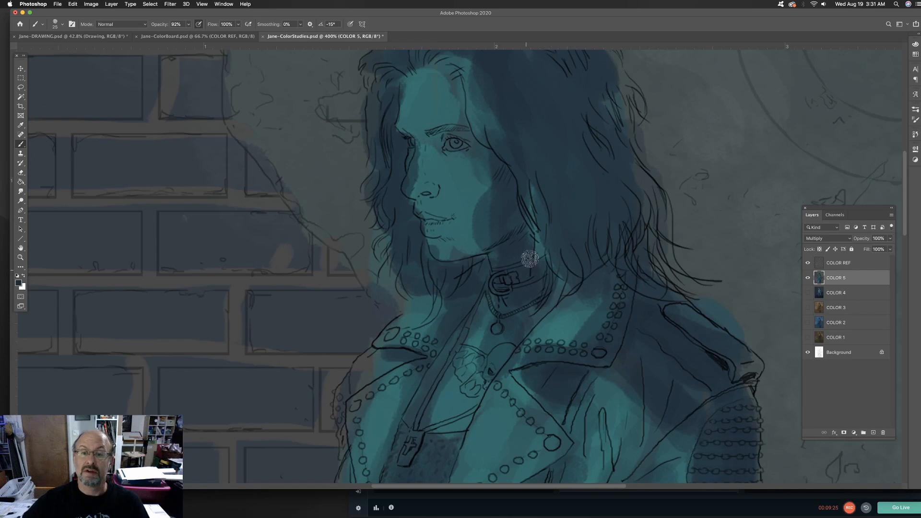
pyautogui.moveTo(534, 234); pyautogui.dragTo(544, 253)
pyautogui.moveTo(613, 320); pyautogui.dragTo(619, 242)
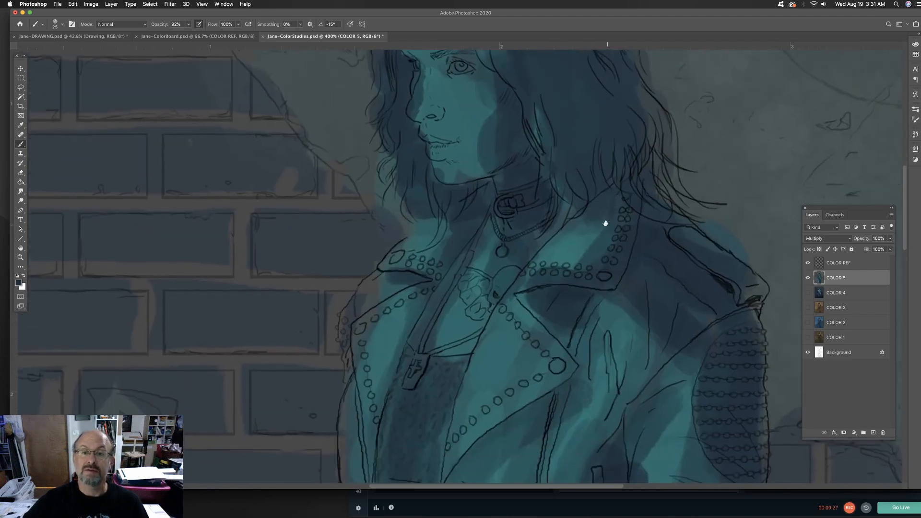
pyautogui.moveTo(712, 327)
pyautogui.mouseDown()
pyautogui.moveTo(681, 327)
pyautogui.moveTo(635, 368)
pyautogui.moveTo(618, 363)
pyautogui.moveTo(639, 427)
pyautogui.mouseUp()
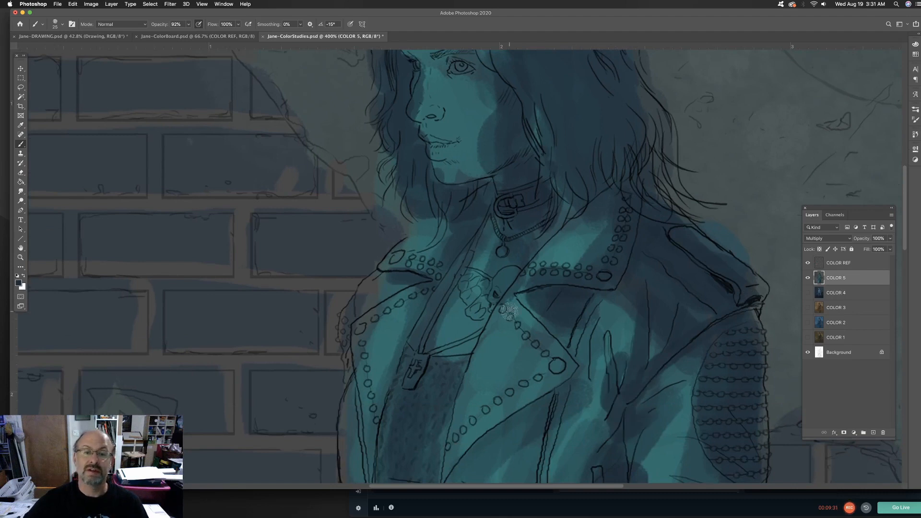
pyautogui.moveTo(510, 218); pyautogui.dragTo(500, 378)
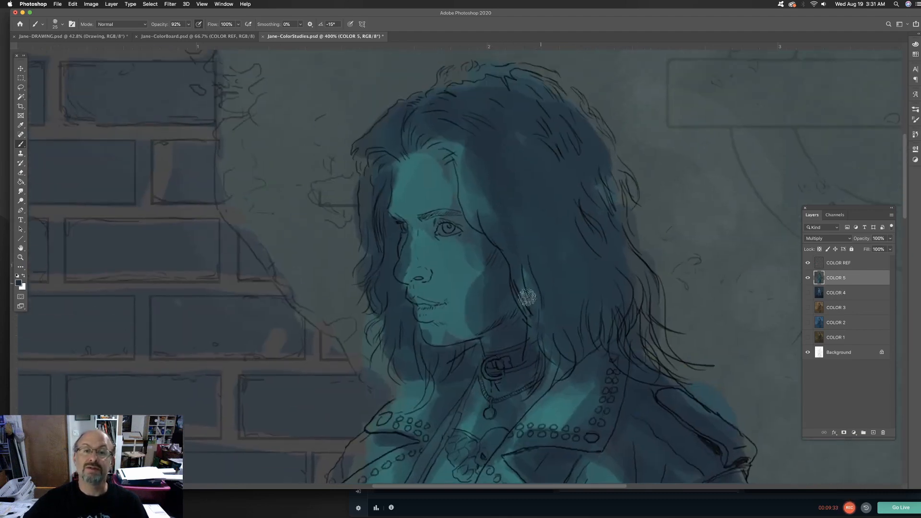
# Darken the eyebrows, eye area, nose shadow and lips in navy with a 10 px brush
pyautogui.press('p')
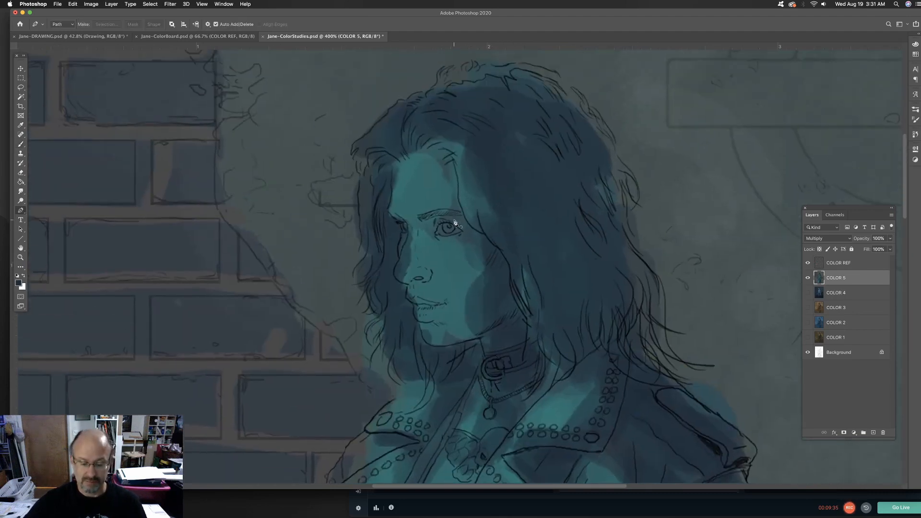
pyautogui.press('b')
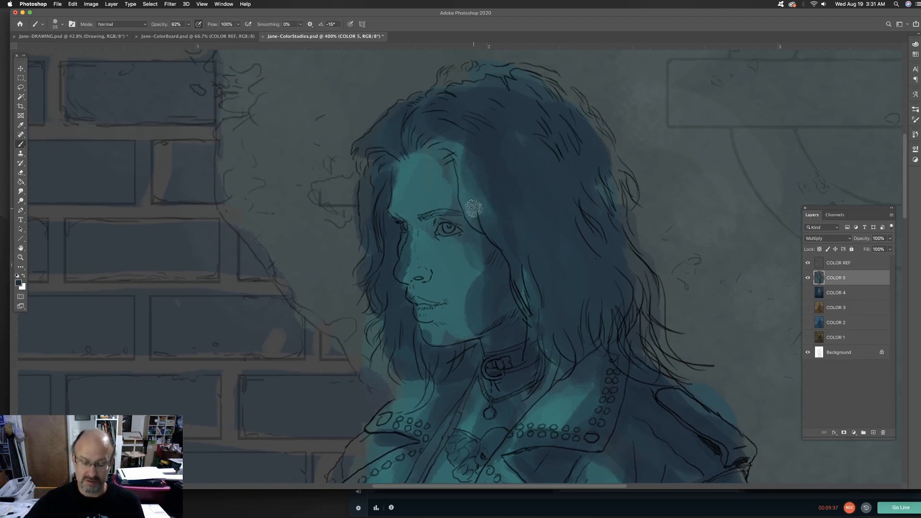
pyautogui.moveTo(431, 214); pyautogui.dragTo(453, 214)
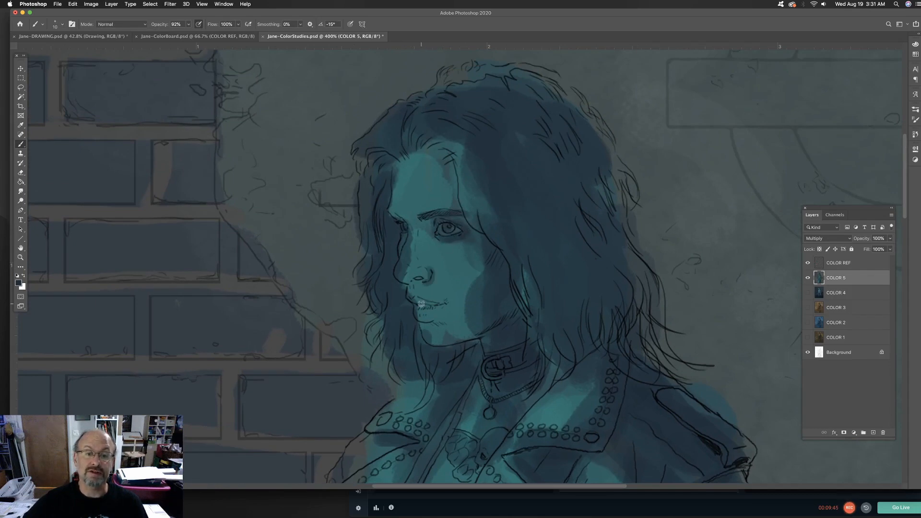
pyautogui.moveTo(435, 316); pyautogui.dragTo(423, 321)
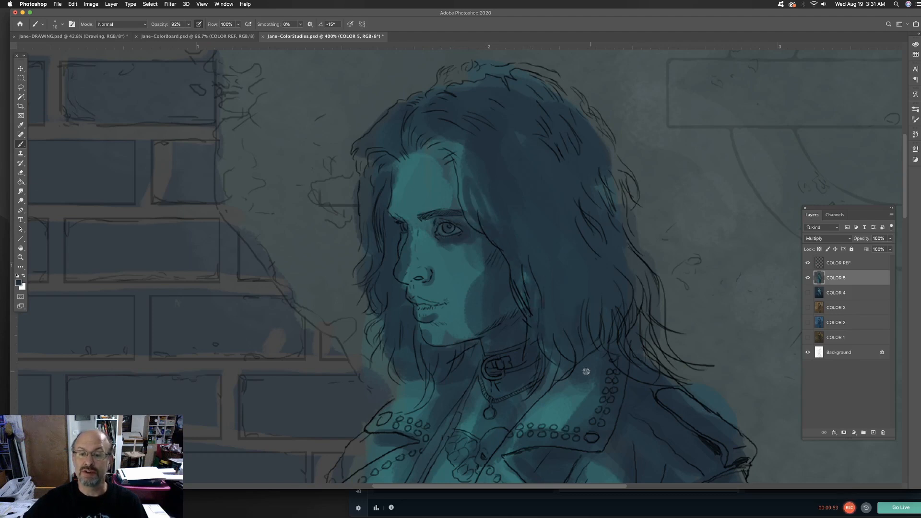
# Sample the light mint-teal palette swatch, set the brush to 45% opacity and 30 px, and paint highlights on the face
pyautogui.moveTo(182, 350); pyautogui.dragTo(366, 173)
pyautogui.press('super+minus')
pyautogui.press('super+minus')
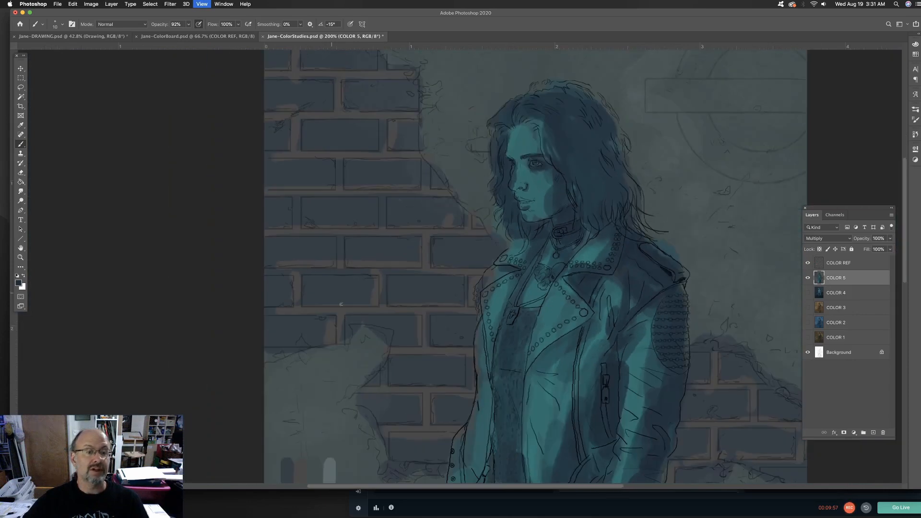
pyautogui.moveTo(394, 331); pyautogui.dragTo(376, 164)
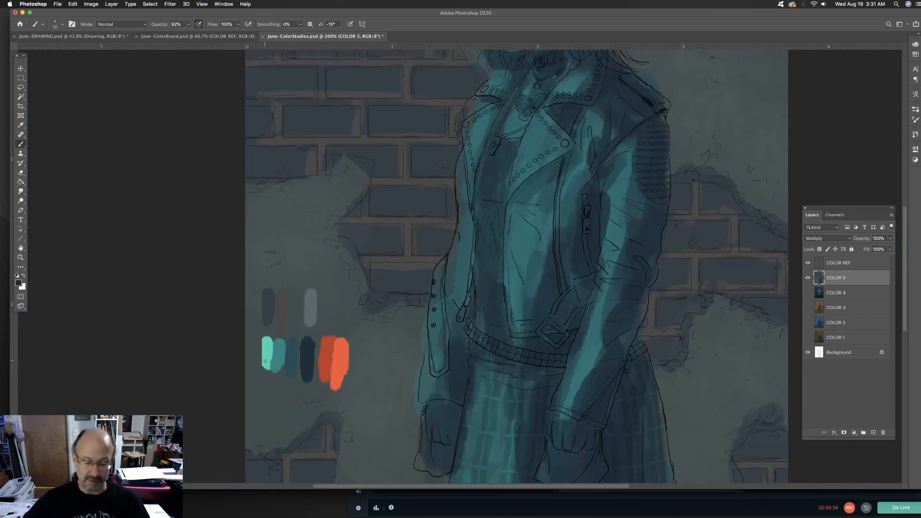
pyautogui.keyDown('alt'); pyautogui.click(278, 344); pyautogui.keyUp('alt')
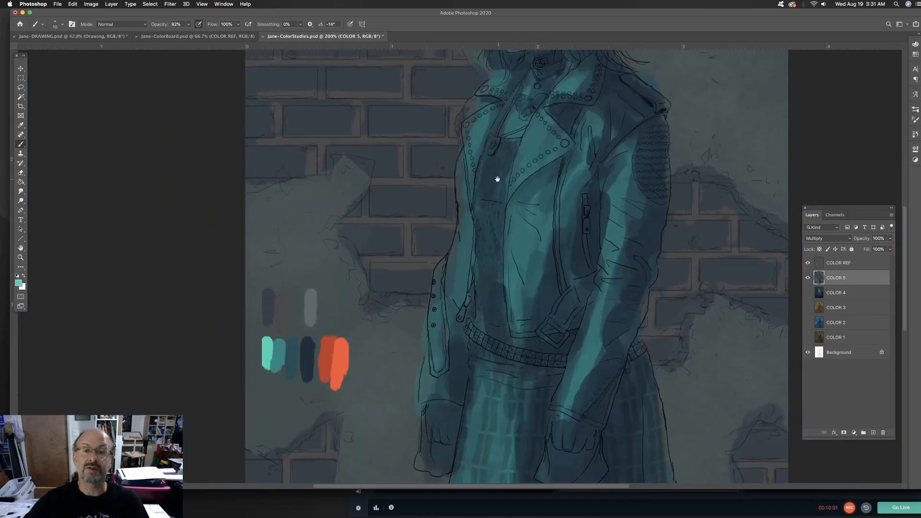
pyautogui.moveTo(496, 180); pyautogui.dragTo(431, 324)
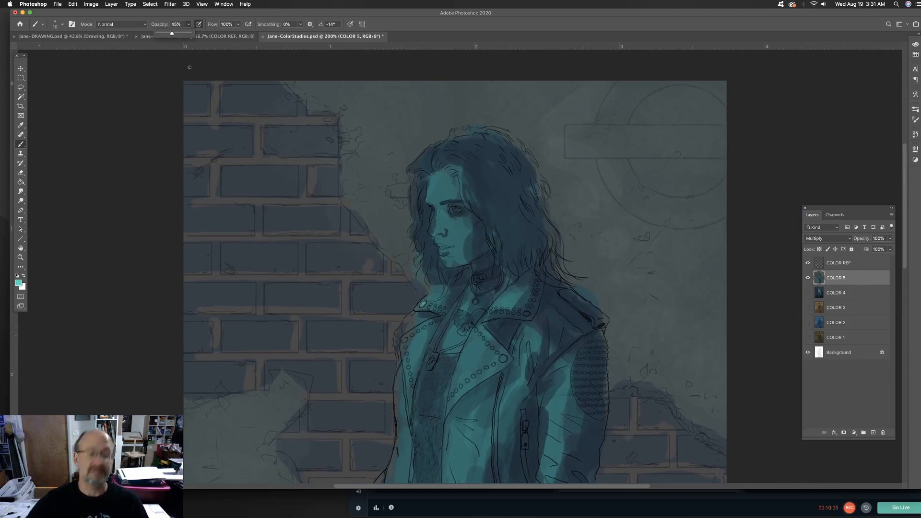
pyautogui.click(451, 178)
pyautogui.press(']')
pyautogui.press(']')
pyautogui.moveTo(436, 173)
pyautogui.mouseDown()
pyautogui.moveTo(439, 197)
pyautogui.moveTo(446, 181)
pyautogui.moveTo(445, 217)
pyautogui.moveTo(433, 231)
pyautogui.moveTo(456, 232)
pyautogui.moveTo(437, 238)
pyautogui.moveTo(454, 264)
pyautogui.mouseUp()
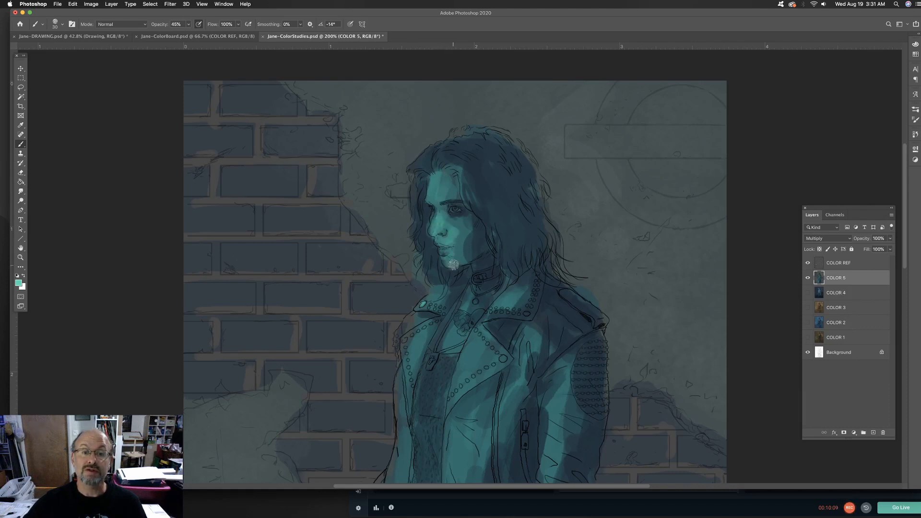
# Paint light mint-teal highlights at 45% opacity on the jacket lapels and along both sleeves
pyautogui.moveTo(462, 319); pyautogui.dragTo(507, 143)
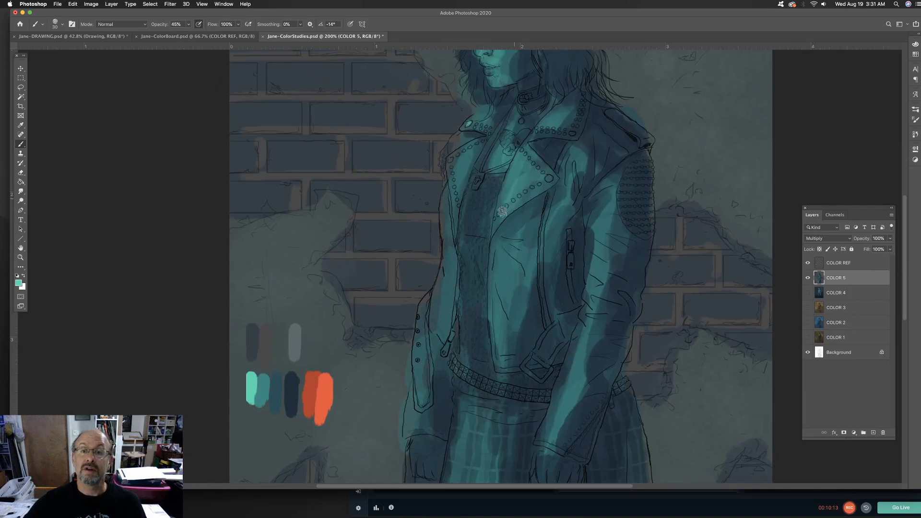
pyautogui.moveTo(453, 156)
pyautogui.mouseDown()
pyautogui.moveTo(450, 286)
pyautogui.moveTo(435, 313)
pyautogui.moveTo(424, 310)
pyautogui.moveTo(423, 380)
pyautogui.mouseUp()
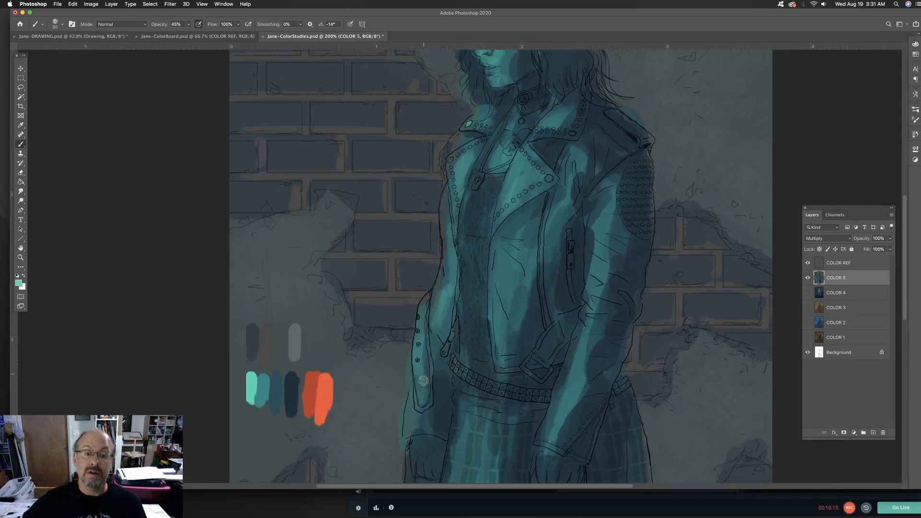
pyautogui.moveTo(609, 210)
pyautogui.mouseDown()
pyautogui.moveTo(602, 246)
pyautogui.moveTo(591, 231)
pyautogui.moveTo(567, 397)
pyautogui.mouseUp()
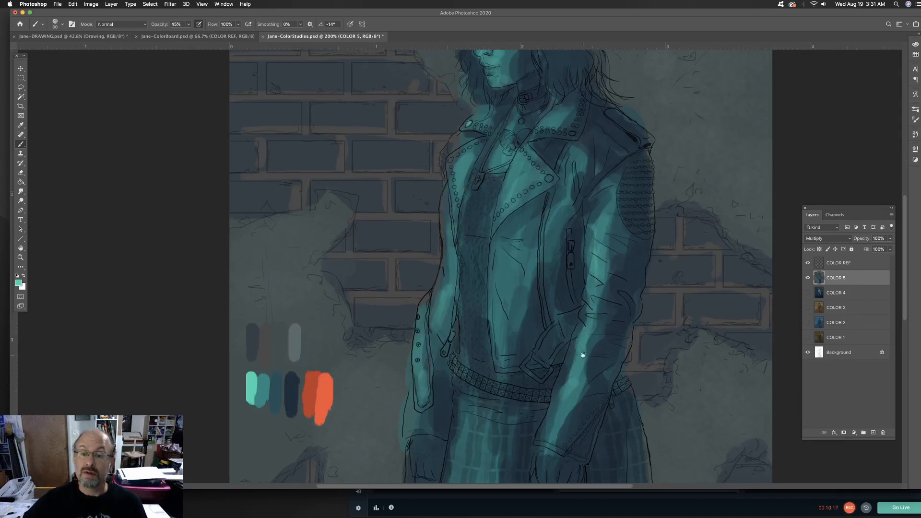
# Add light mint-teal highlights to the belt, hands and lit side of the skirt, and brighten the cheek and forehead
pyautogui.moveTo(583, 355); pyautogui.dragTo(589, 199)
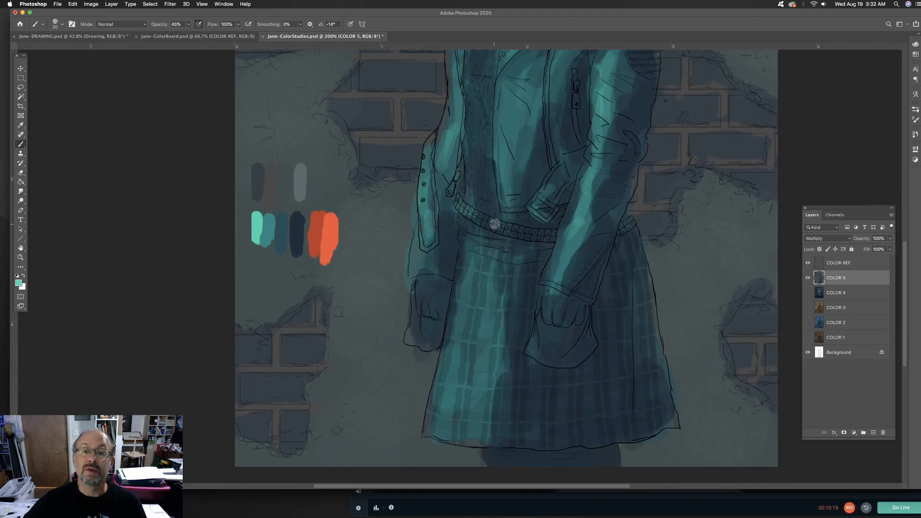
pyautogui.moveTo(434, 239); pyautogui.dragTo(418, 326)
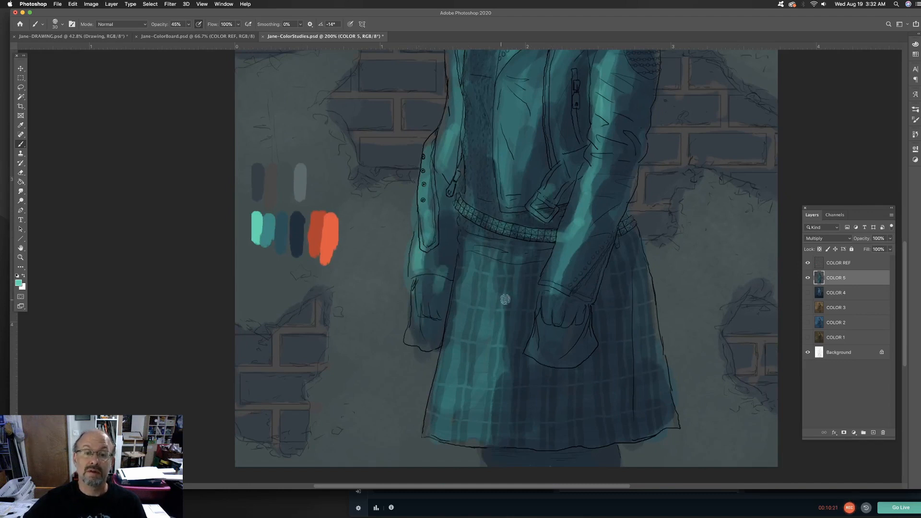
pyautogui.moveTo(537, 288); pyautogui.dragTo(531, 335)
pyautogui.moveTo(475, 270)
pyautogui.mouseDown()
pyautogui.moveTo(499, 283)
pyautogui.moveTo(481, 309)
pyautogui.moveTo(478, 369)
pyautogui.mouseUp()
pyautogui.moveTo(494, 262); pyautogui.dragTo(473, 420)
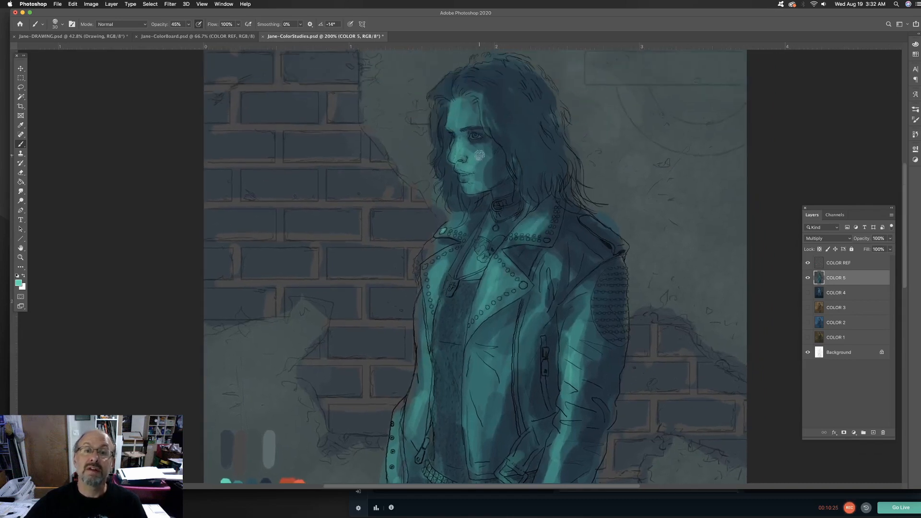
pyautogui.moveTo(461, 145)
pyautogui.mouseDown()
pyautogui.moveTo(473, 161)
pyautogui.moveTo(487, 152)
pyautogui.moveTo(485, 181)
pyautogui.mouseUp()
pyautogui.moveTo(466, 125)
pyautogui.mouseDown()
pyautogui.moveTo(464, 102)
pyautogui.moveTo(484, 105)
pyautogui.mouseUp()
# Darken the hair with a dark tone sampled from the figure, and soften the face and neck shadows with a sampled mid teal
pyautogui.keyDown('alt'); pyautogui.click(444, 128); pyautogui.keyUp('alt')
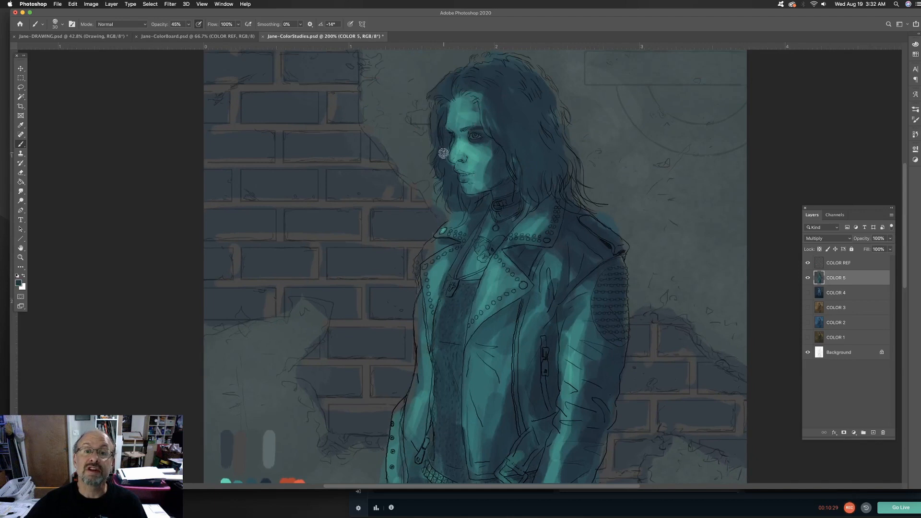
pyautogui.keyDown('alt'); pyautogui.click(512, 199); pyautogui.keyUp('alt')
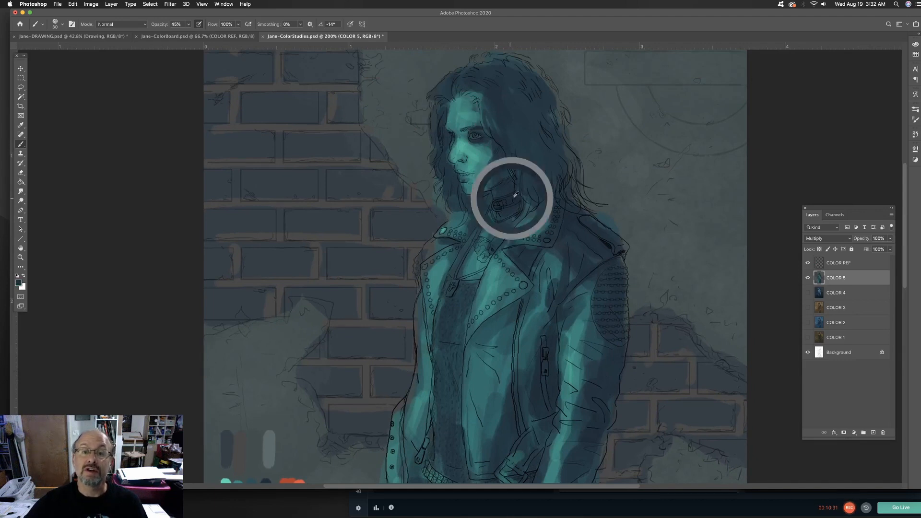
pyautogui.moveTo(490, 100)
pyautogui.mouseDown()
pyautogui.moveTo(492, 70)
pyautogui.moveTo(523, 85)
pyautogui.moveTo(540, 156)
pyautogui.moveTo(567, 160)
pyautogui.mouseUp()
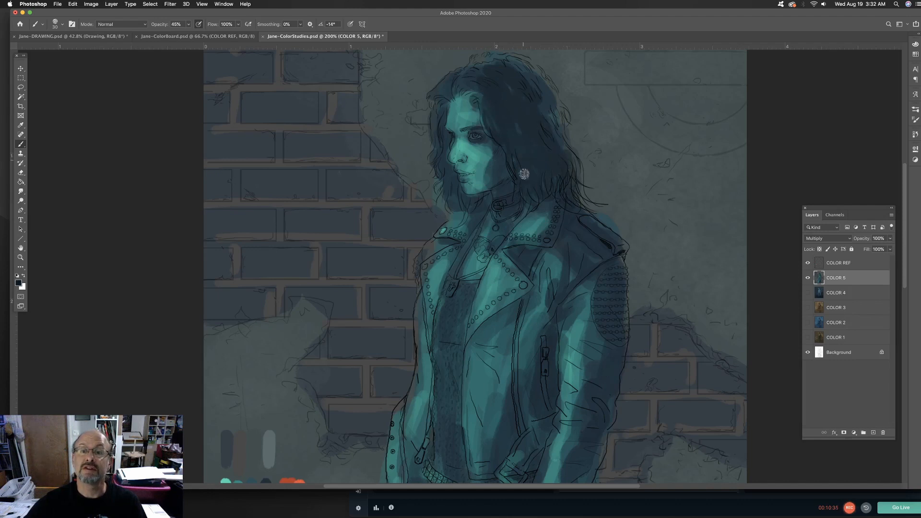
pyautogui.keyDown('alt'); pyautogui.click(482, 158); pyautogui.keyUp('alt')
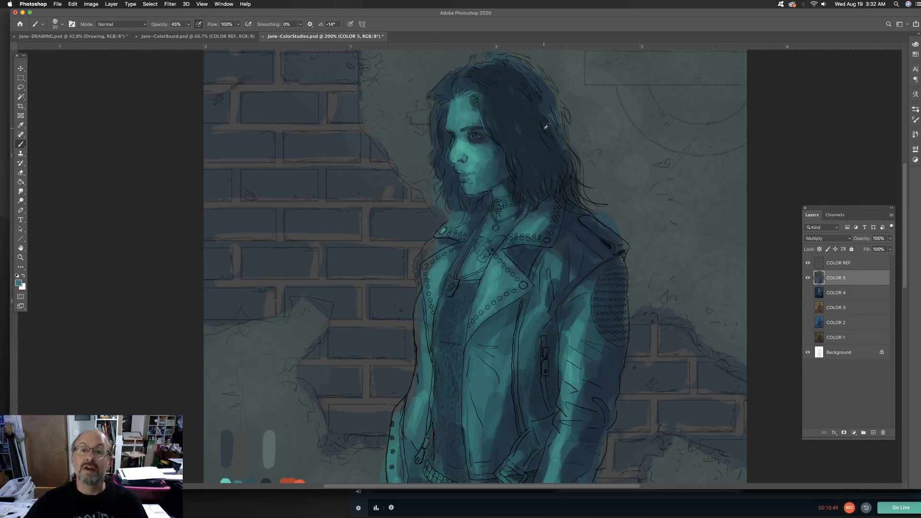
# Sample the dark navy palette swatch and paint shadows at 45% opacity on the jacket shoulder, sleeve and shaded side of the skirt
pyautogui.moveTo(398, 293); pyautogui.dragTo(415, 158)
pyautogui.keyDown('alt'); pyautogui.click(283, 360); pyautogui.keyUp('alt')
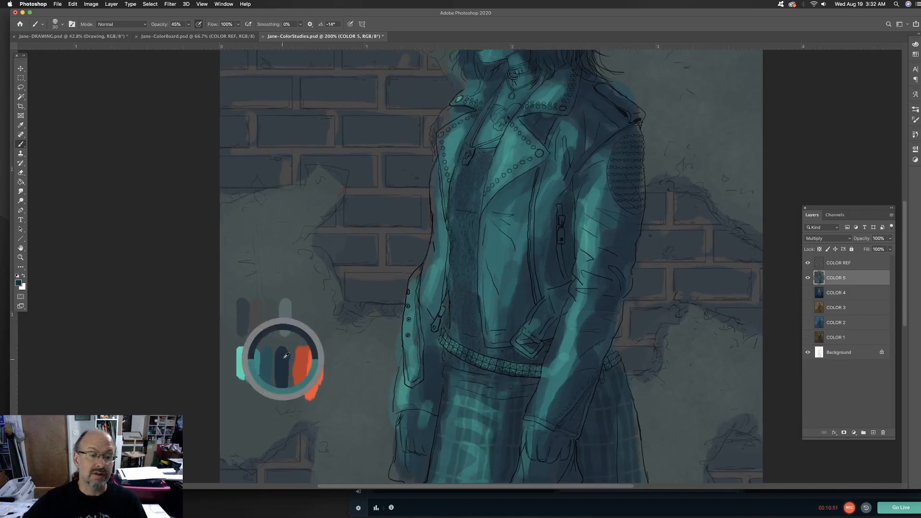
pyautogui.moveTo(573, 215); pyautogui.dragTo(470, 294)
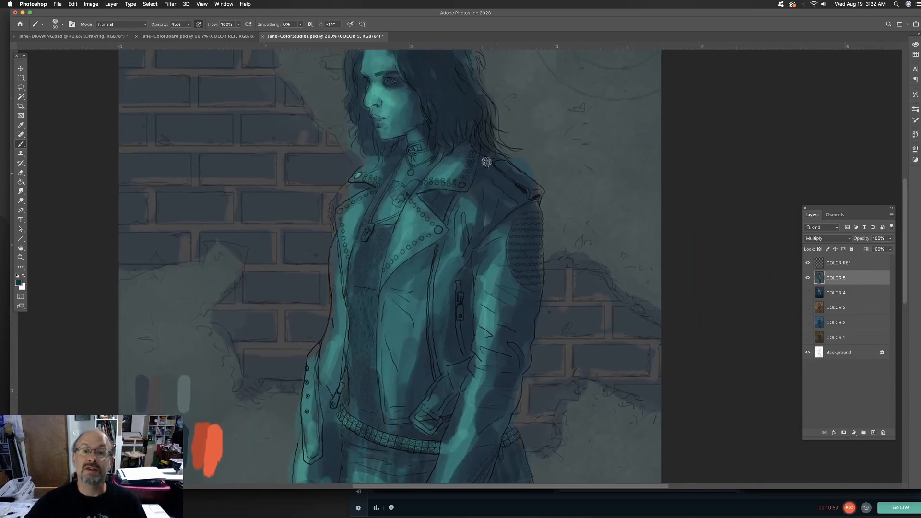
pyautogui.moveTo(531, 199)
pyautogui.mouseDown()
pyautogui.moveTo(508, 313)
pyautogui.moveTo(522, 309)
pyautogui.mouseUp()
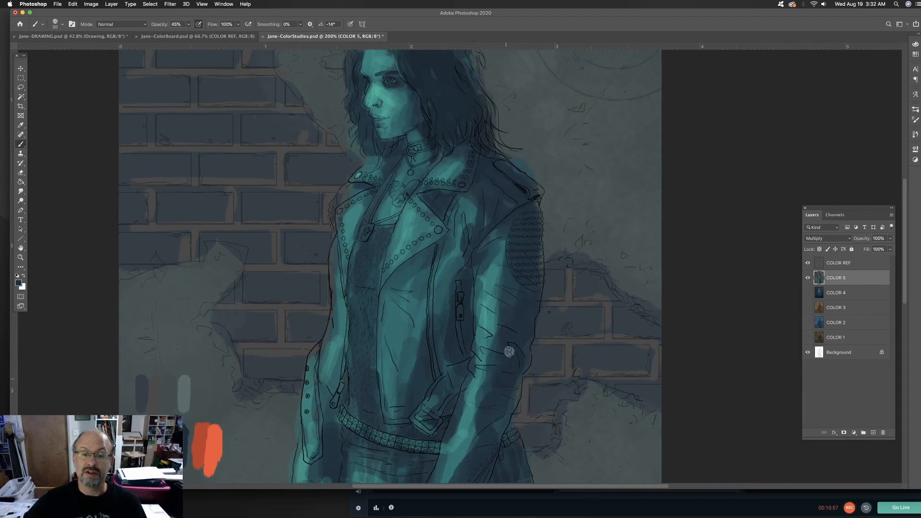
pyautogui.moveTo(503, 373); pyautogui.dragTo(515, 234)
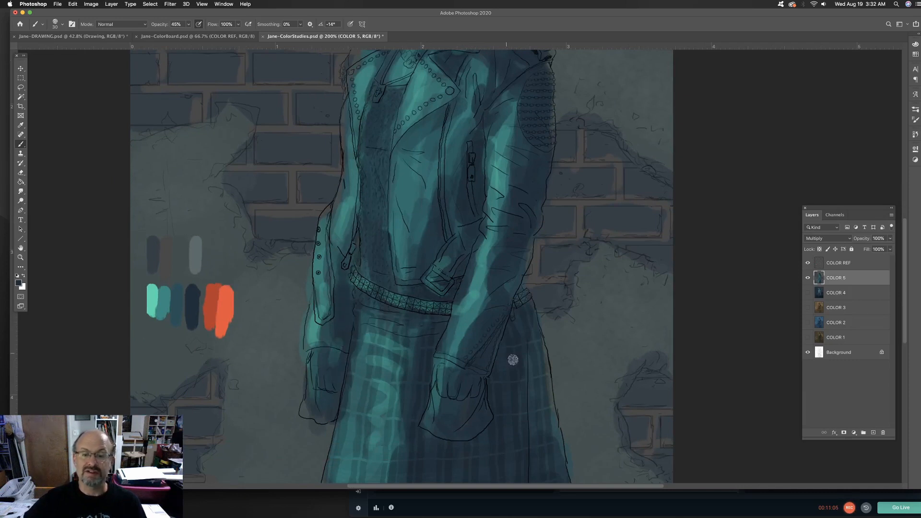
pyautogui.scroll(-5, 530, 422)
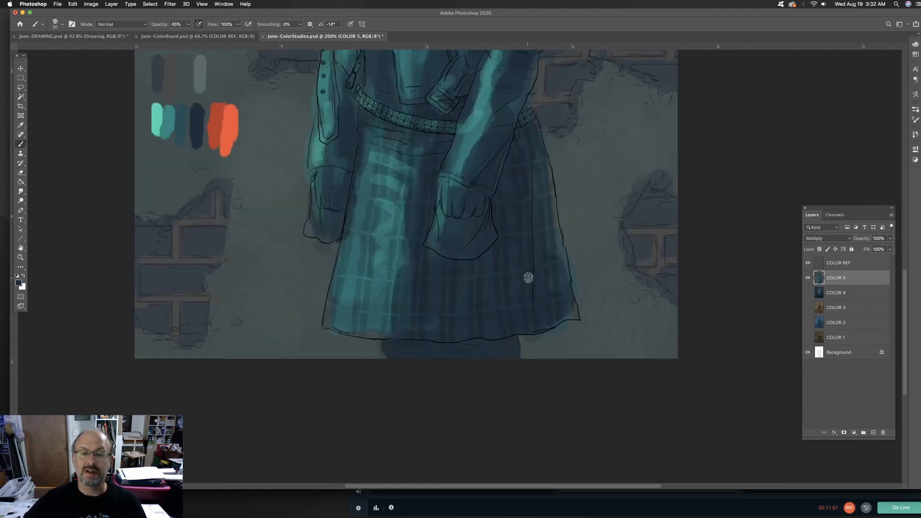
pyautogui.keyDown('alt'); pyautogui.click(570, 338); pyautogui.keyUp('alt')
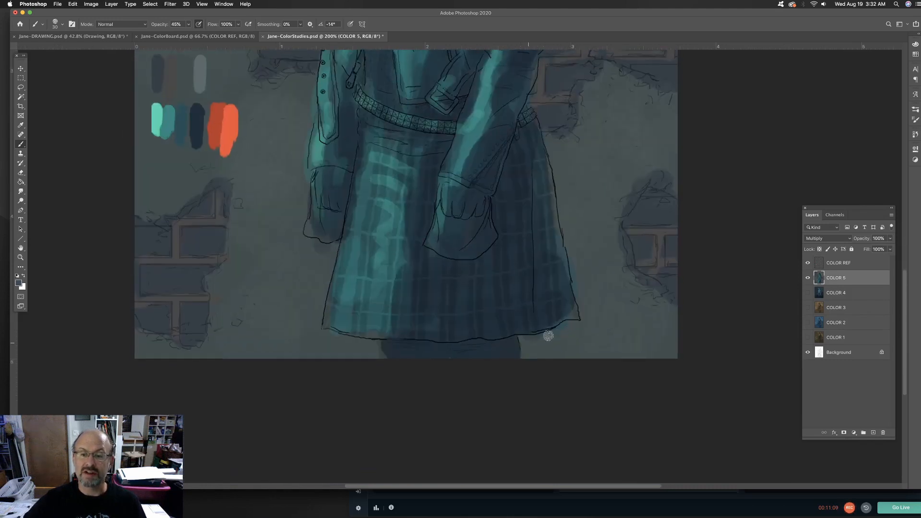
# Sample the darker red-orange palette swatch, set the brush opacity to 75%, and paint rim light down the back of the hair
pyautogui.moveTo(603, 219); pyautogui.dragTo(570, 446)
pyautogui.press('super+minus')
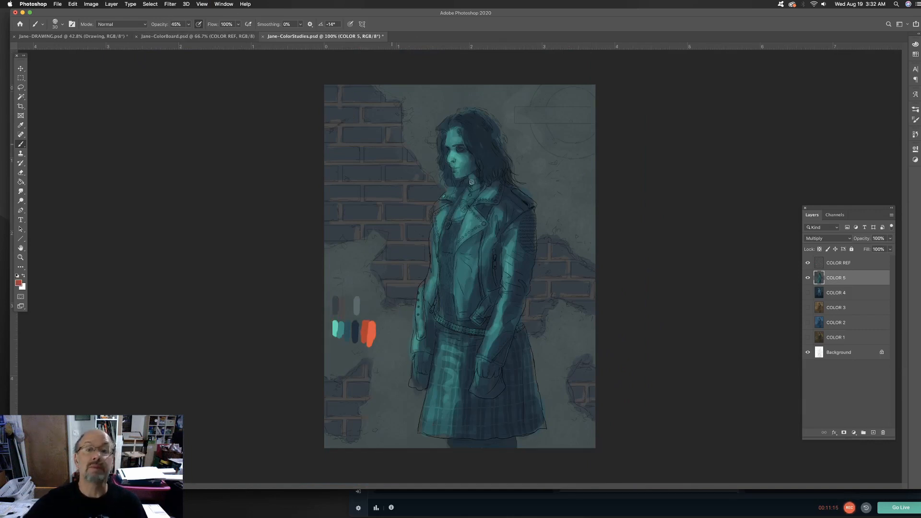
pyautogui.press('super+plus')
pyautogui.moveTo(579, 197); pyautogui.dragTo(496, 263)
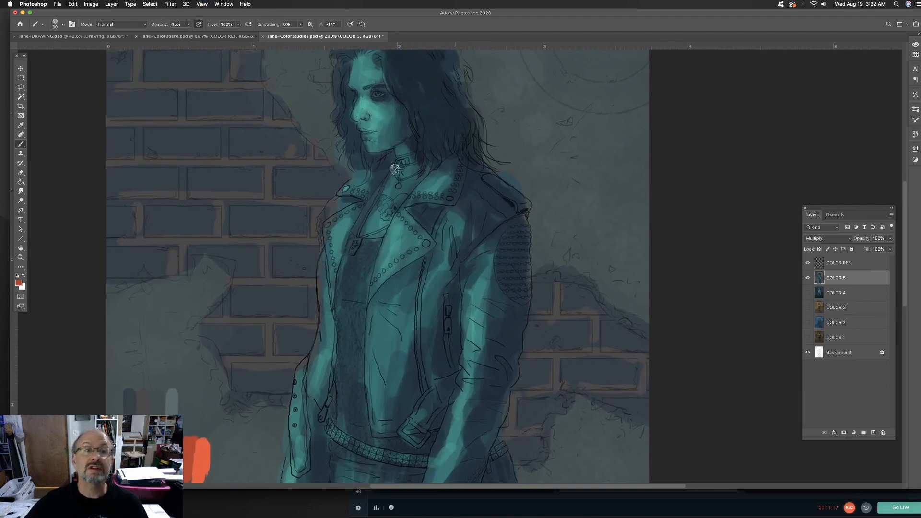
pyautogui.click(190, 25)
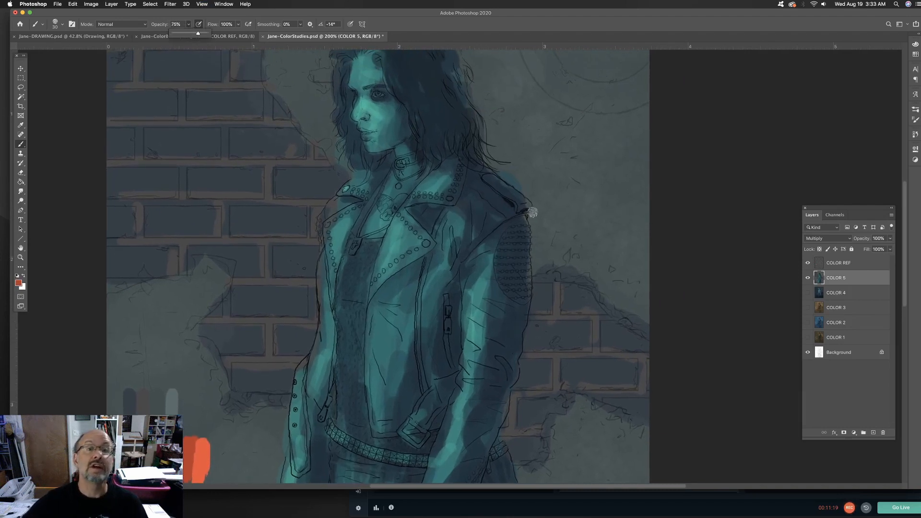
pyautogui.moveTo(532, 213); pyautogui.dragTo(499, 232)
pyautogui.moveTo(456, 62); pyautogui.dragTo(448, 154)
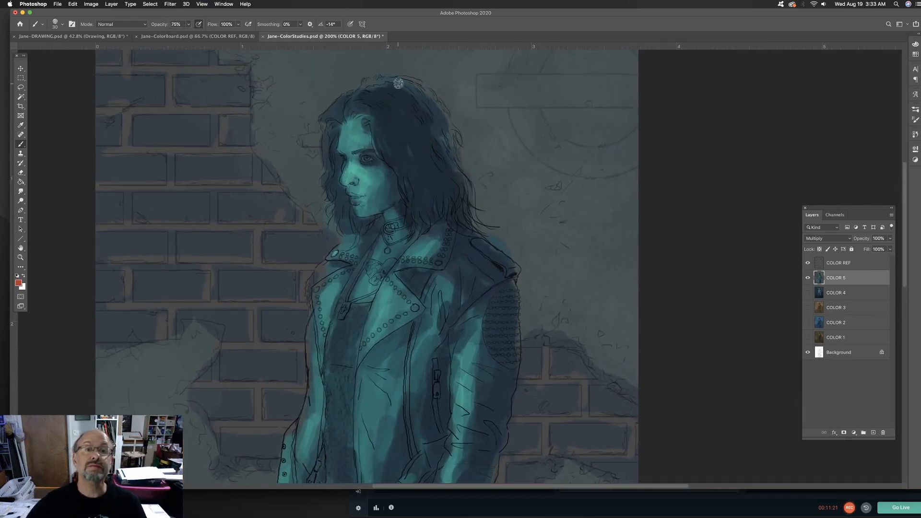
pyautogui.moveTo(399, 84)
pyautogui.mouseDown()
pyautogui.moveTo(416, 85)
pyautogui.moveTo(444, 117)
pyautogui.moveTo(415, 102)
pyautogui.moveTo(409, 109)
pyautogui.moveTo(450, 148)
pyautogui.moveTo(420, 125)
pyautogui.moveTo(463, 185)
pyautogui.moveTo(445, 184)
pyautogui.moveTo(459, 207)
pyautogui.moveTo(446, 146)
pyautogui.mouseUp()
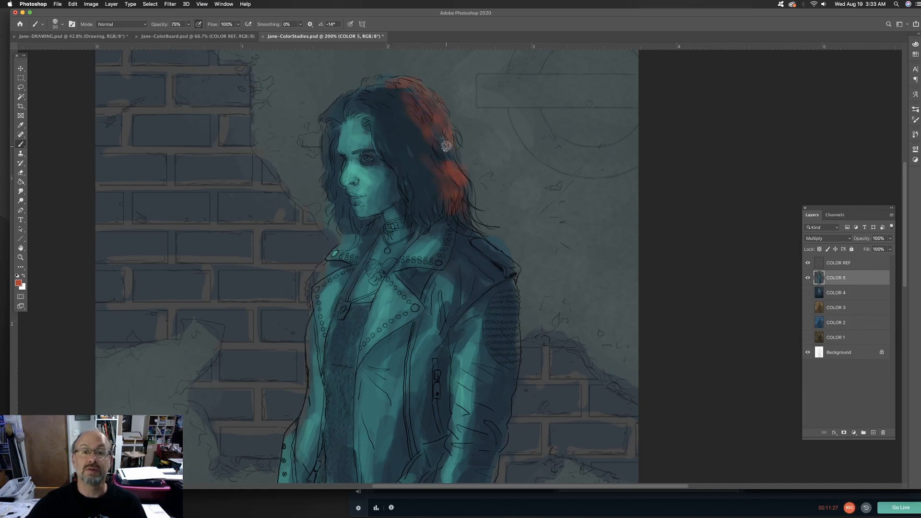
# Paint red-orange rim light along the jacket collar, shoulder and outer sleeve, and fill the gap in the lower back hair
pyautogui.moveTo(471, 243)
pyautogui.mouseDown()
pyautogui.moveTo(506, 267)
pyautogui.moveTo(490, 251)
pyautogui.moveTo(505, 266)
pyautogui.moveTo(490, 273)
pyautogui.moveTo(509, 269)
pyautogui.moveTo(512, 283)
pyautogui.moveTo(492, 299)
pyautogui.moveTo(513, 320)
pyautogui.moveTo(515, 308)
pyautogui.moveTo(508, 358)
pyautogui.moveTo(499, 304)
pyautogui.moveTo(509, 387)
pyautogui.moveTo(510, 364)
pyautogui.moveTo(496, 384)
pyautogui.moveTo(504, 381)
pyautogui.moveTo(500, 437)
pyautogui.mouseUp()
pyautogui.moveTo(493, 399)
pyautogui.mouseDown()
pyautogui.moveTo(533, 265)
pyautogui.moveTo(515, 292)
pyautogui.moveTo(519, 307)
pyautogui.moveTo(505, 312)
pyautogui.moveTo(516, 326)
pyautogui.moveTo(497, 377)
pyautogui.moveTo(500, 370)
pyautogui.moveTo(473, 405)
pyautogui.mouseUp()
pyautogui.moveTo(494, 354)
pyautogui.mouseDown()
pyautogui.moveTo(487, 392)
pyautogui.moveTo(460, 298)
pyautogui.moveTo(508, 236)
pyautogui.moveTo(512, 195)
pyautogui.moveTo(506, 208)
pyautogui.moveTo(520, 263)
pyautogui.moveTo(524, 247)
pyautogui.moveTo(509, 217)
pyautogui.moveTo(502, 227)
pyautogui.moveTo(517, 239)
pyautogui.moveTo(497, 262)
pyautogui.moveTo(535, 291)
pyautogui.moveTo(528, 327)
pyautogui.moveTo(535, 272)
pyautogui.moveTo(536, 342)
pyautogui.moveTo(504, 256)
pyautogui.moveTo(504, 306)
pyautogui.moveTo(479, 230)
pyautogui.moveTo(469, 304)
pyautogui.mouseUp()
pyautogui.moveTo(482, 204); pyautogui.dragTo(439, 464)
pyautogui.moveTo(429, 186); pyautogui.dragTo(416, 220)
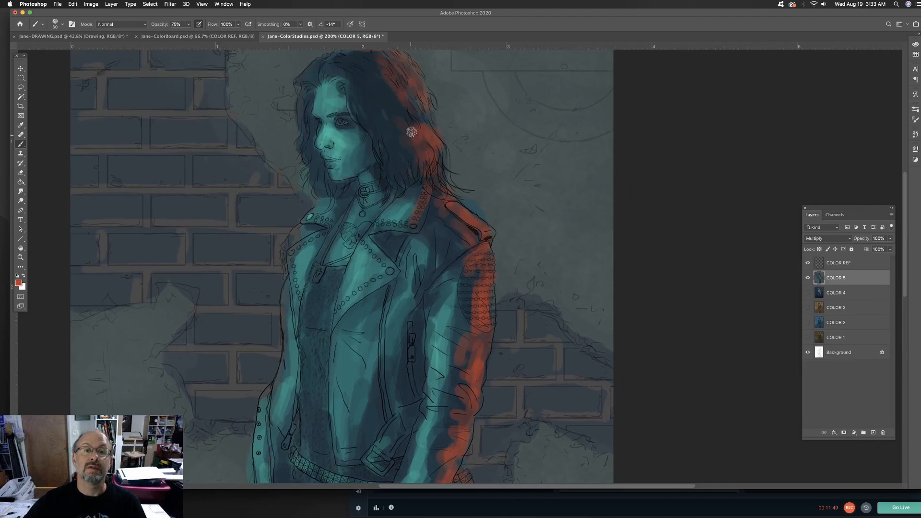
pyautogui.moveTo(411, 132)
pyautogui.mouseDown()
pyautogui.moveTo(428, 163)
pyautogui.moveTo(403, 102)
pyautogui.moveTo(432, 149)
pyautogui.mouseUp()
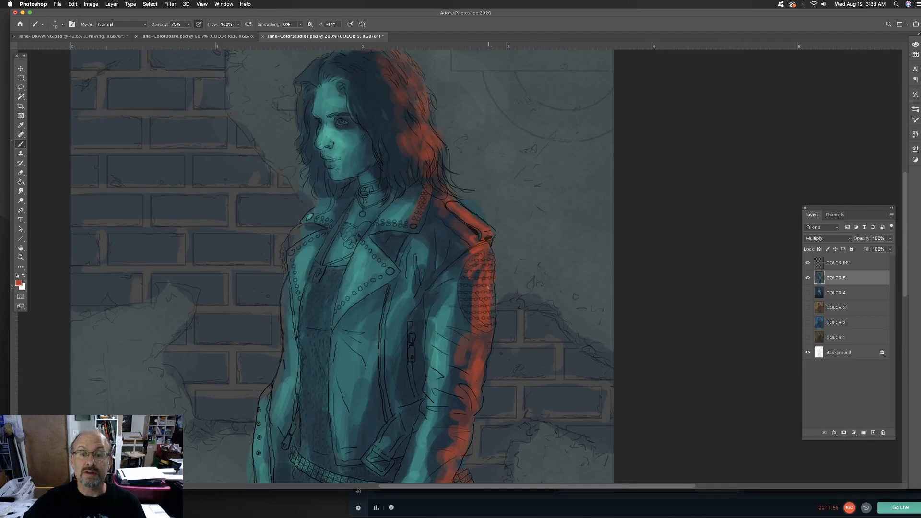
# Extend the red-orange rim light into the elbow folds, the sleeve cuff and the back edge of the skirt
pyautogui.scroll(-5, 472, 281)
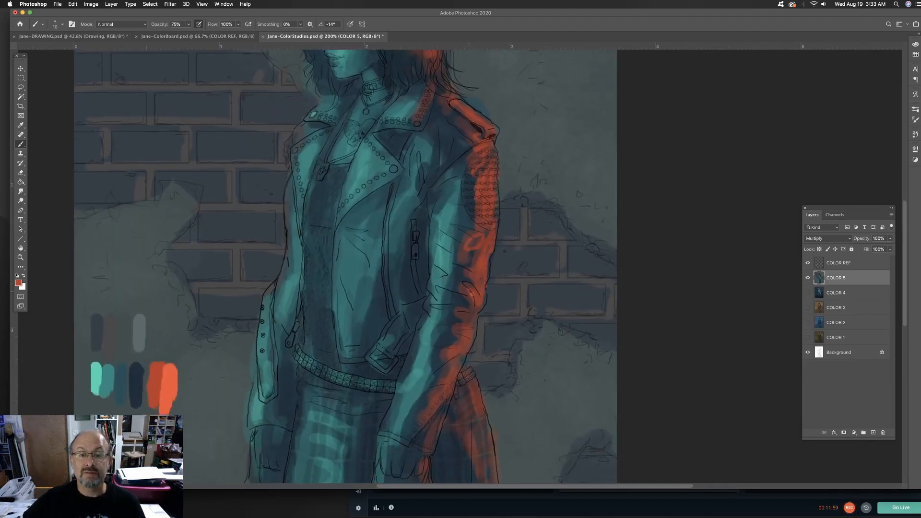
pyautogui.moveTo(481, 291); pyautogui.dragTo(462, 317)
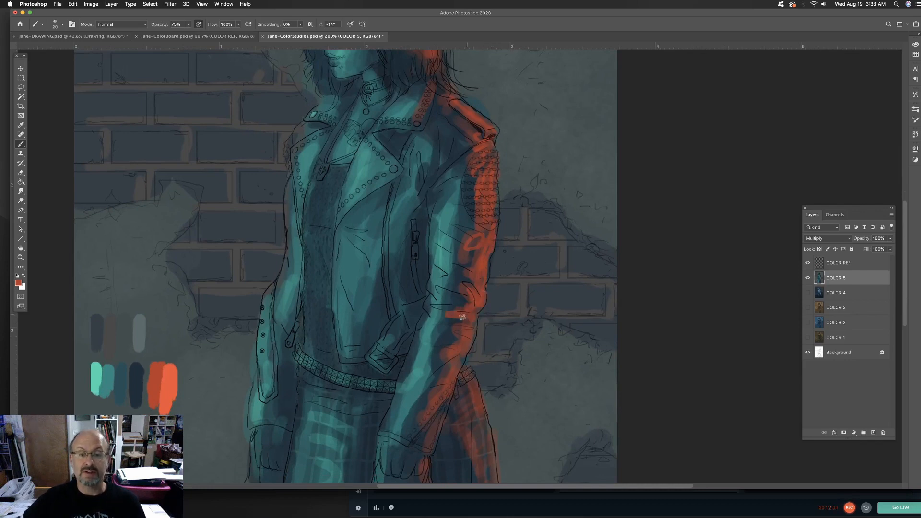
pyautogui.moveTo(447, 280); pyautogui.dragTo(471, 310)
pyautogui.moveTo(456, 366)
pyautogui.mouseDown()
pyautogui.moveTo(446, 392)
pyautogui.moveTo(413, 408)
pyautogui.mouseUp()
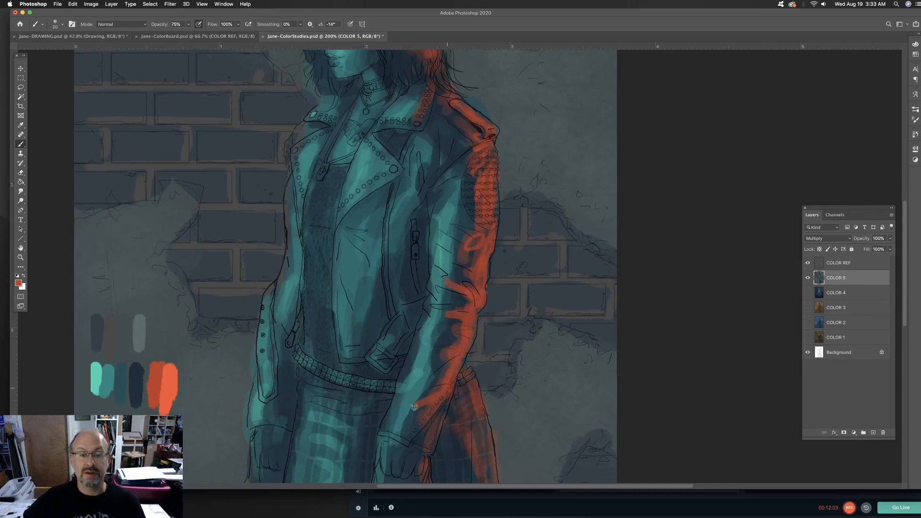
pyautogui.scroll(-6, 446, 335)
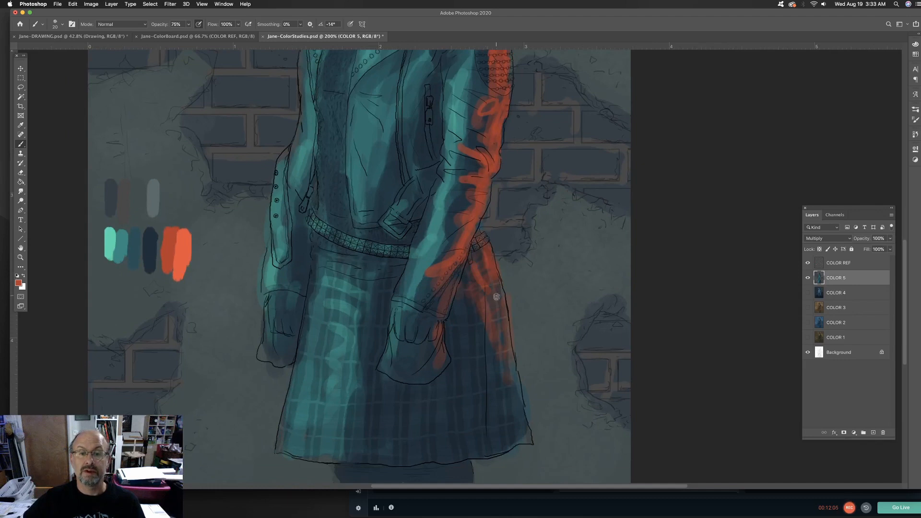
pyautogui.moveTo(454, 278); pyautogui.dragTo(444, 311)
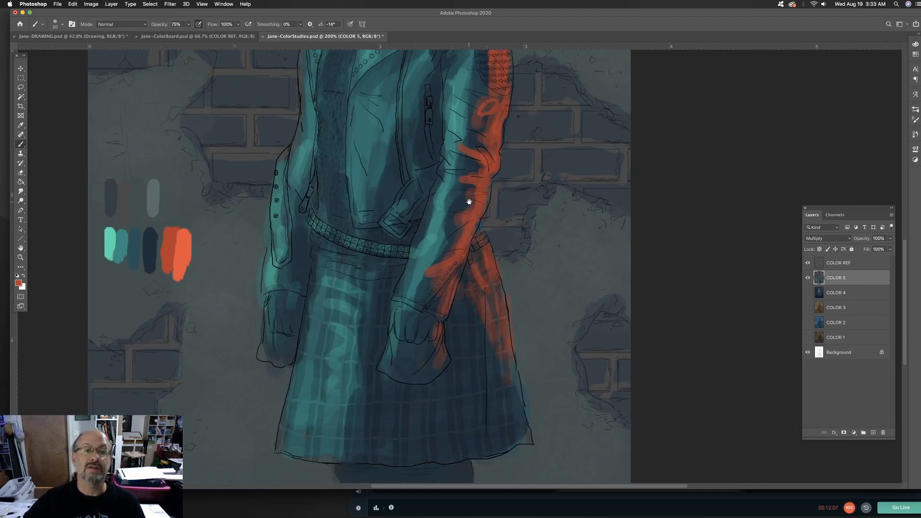
# Paint muted dark red reflected light on the jacket beside the zipper pocket and behind the near arm
pyautogui.scroll(5, 469, 202)
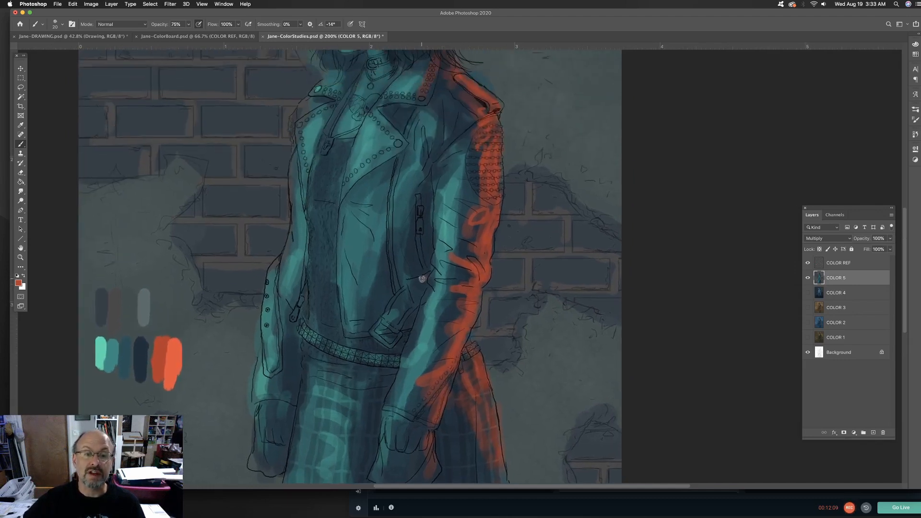
pyautogui.keyDown('alt'); pyautogui.click(431, 250); pyautogui.keyUp('alt')
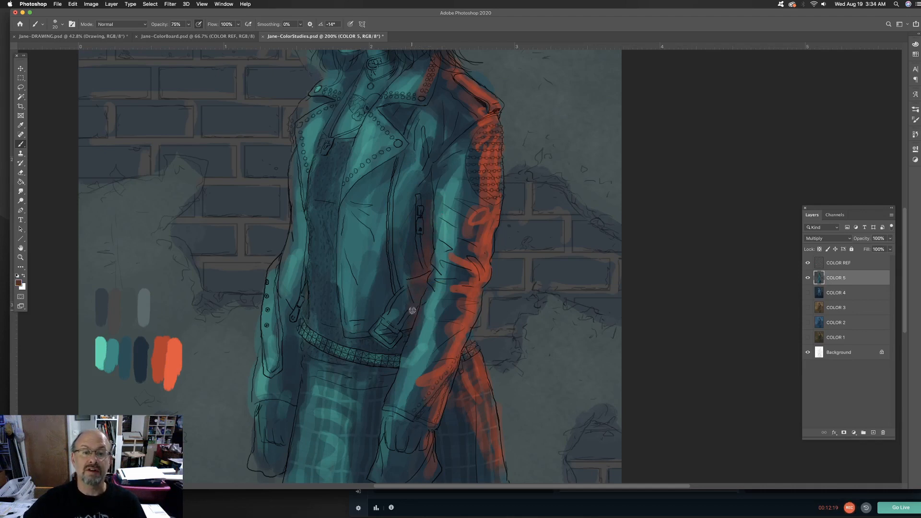
pyautogui.keyDown('alt'); pyautogui.click(411, 261); pyautogui.keyUp('alt')
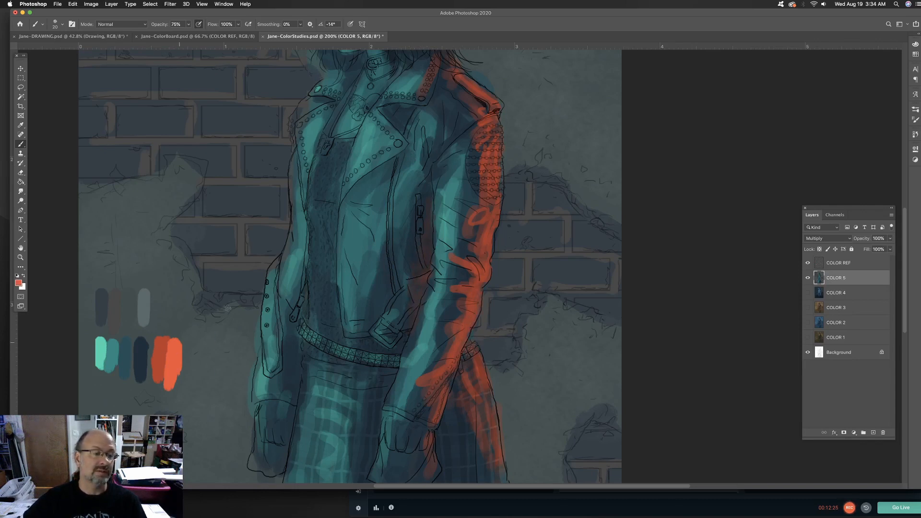
# Add fine bright orange highlights with a small brush along the hair edge, shoulder, sleeve and back of the skirt
pyautogui.scroll(10, 419, 282)
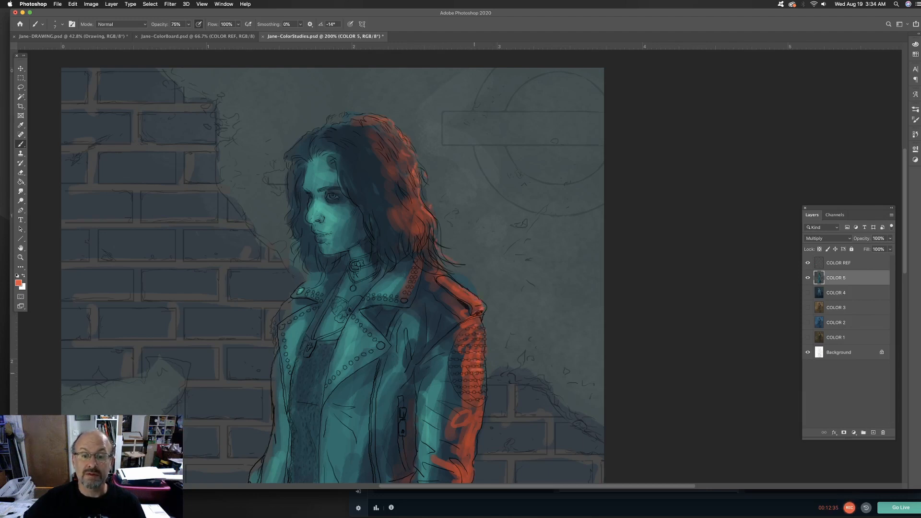
pyautogui.scroll(-5, 483, 386)
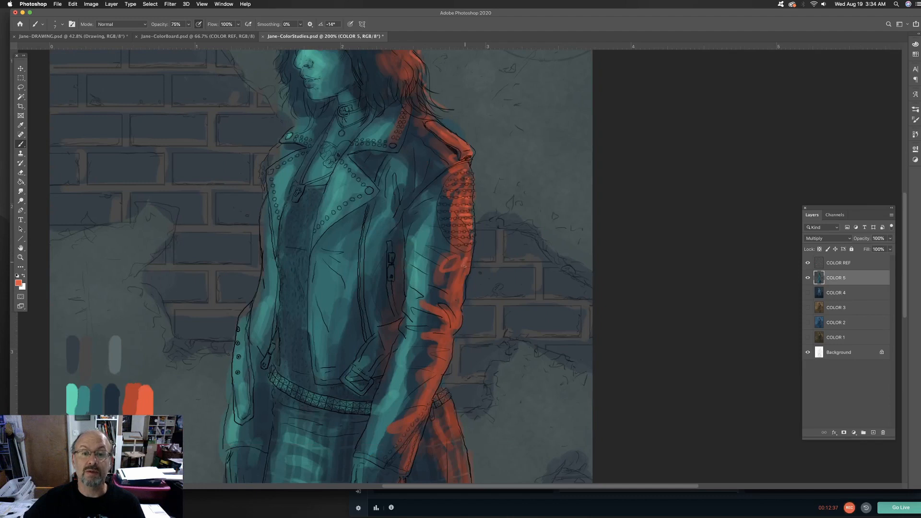
pyautogui.scroll(-4, 454, 330)
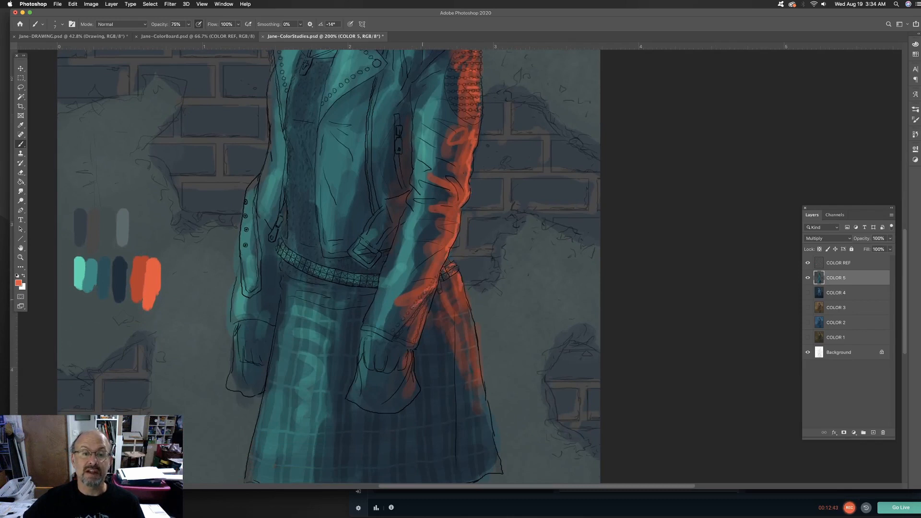
pyautogui.scroll(2, 446, 237)
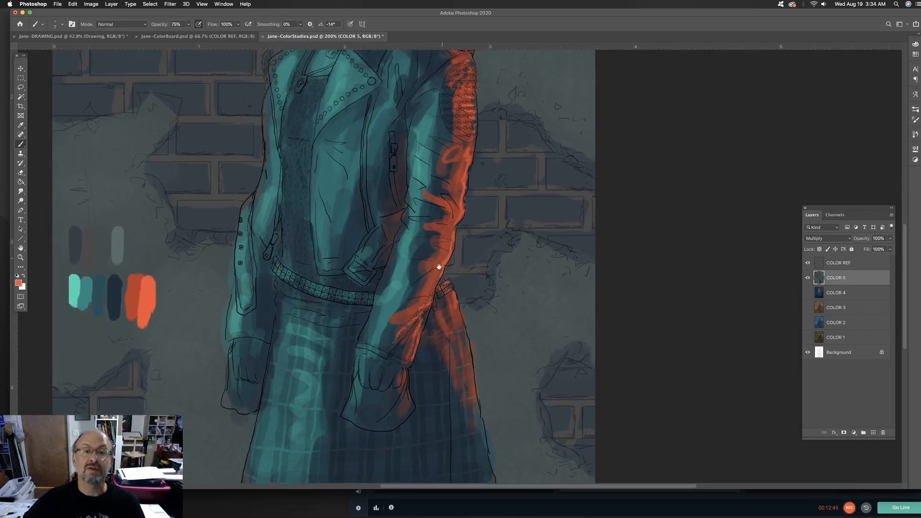
pyautogui.scroll(4, 438, 236)
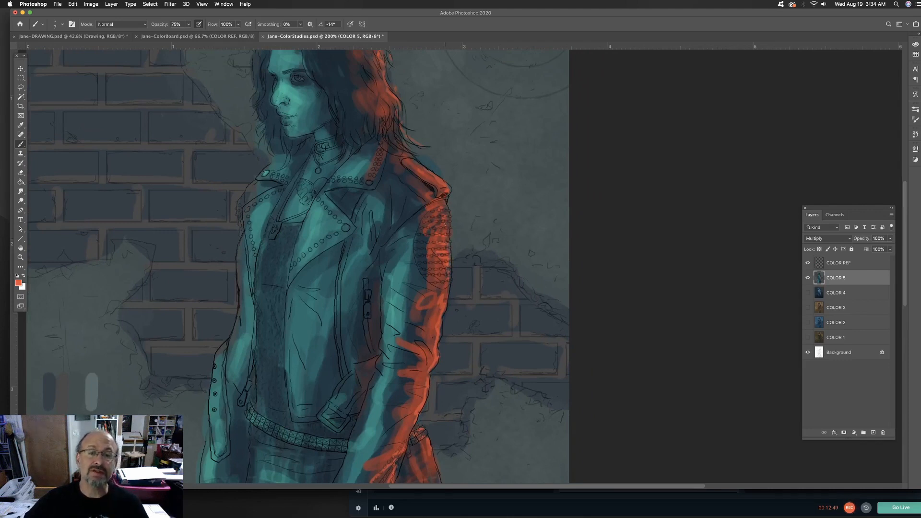
pyautogui.scroll(2, 412, 164)
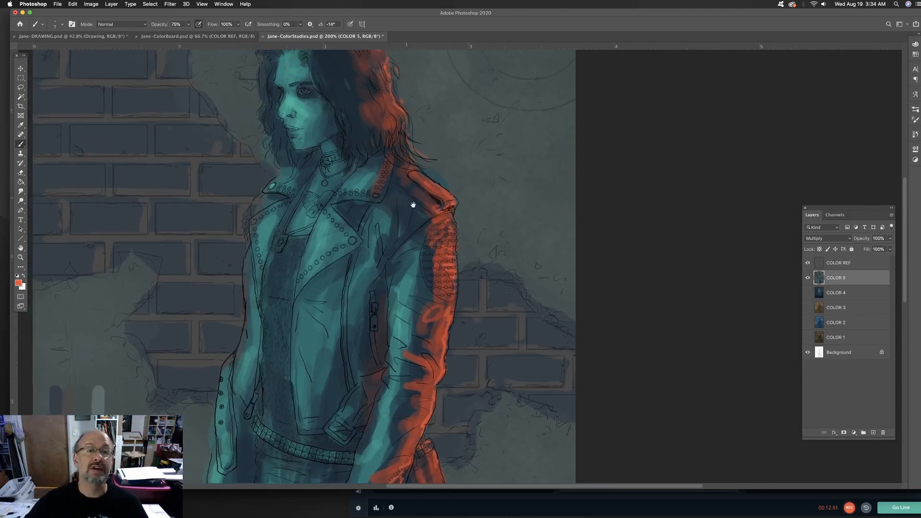
# Sample a darker red from the shoulder and paint thin accents in the hair strands, under the jaw and around the eye
pyautogui.keyDown('alt'); pyautogui.click(439, 198); pyautogui.keyUp('alt')
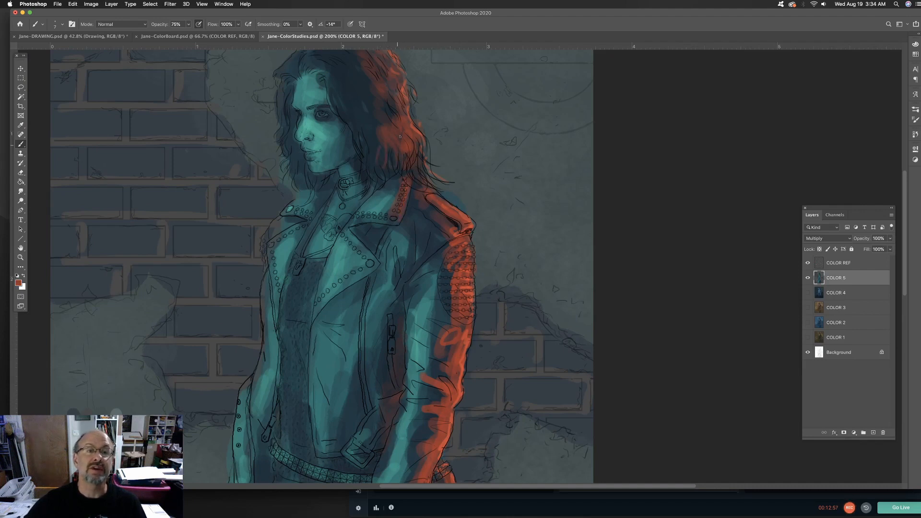
pyautogui.scroll(4, 400, 137)
pyautogui.hscroll(-5, 399, 136)
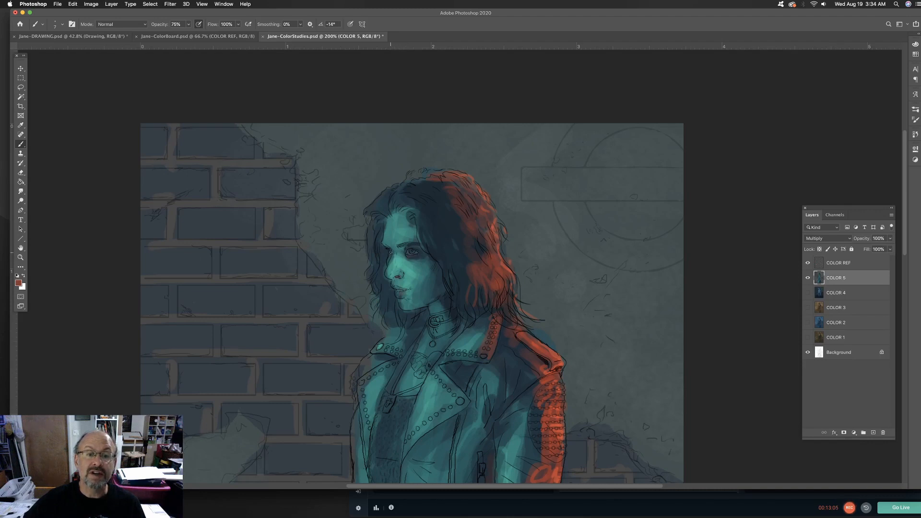
pyautogui.scroll(-5, 390, 251)
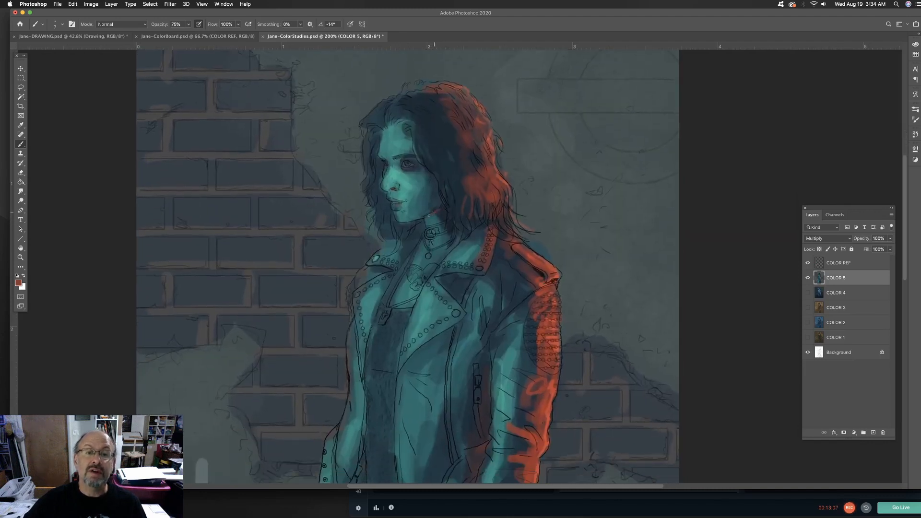
pyautogui.scroll(-4, 441, 272)
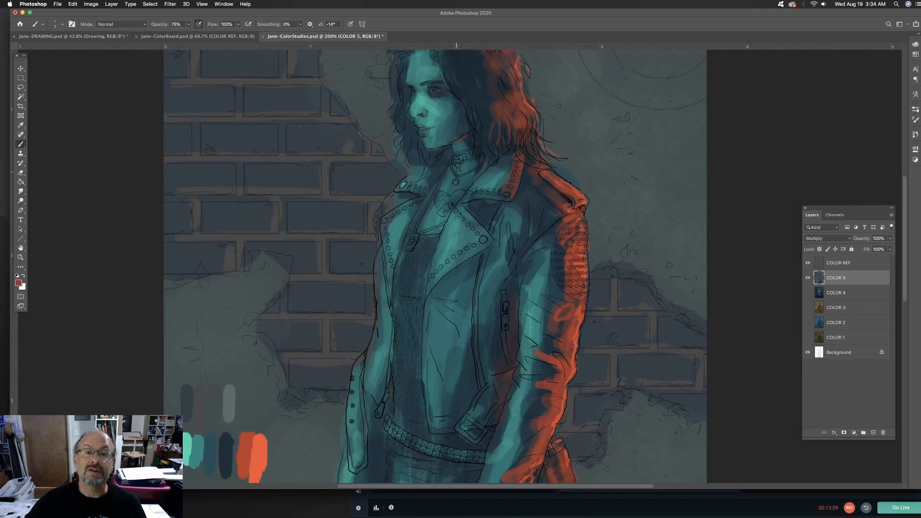
pyautogui.scroll(-6, 441, 307)
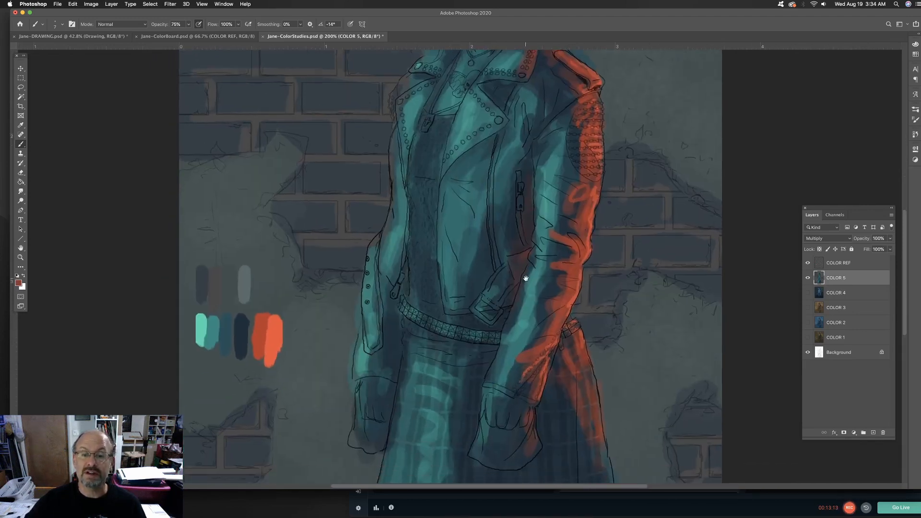
# Add thin dark red accents along the lower edge of the jacket lapel and check the whole figure
pyautogui.moveTo(525, 278); pyautogui.dragTo(505, 342)
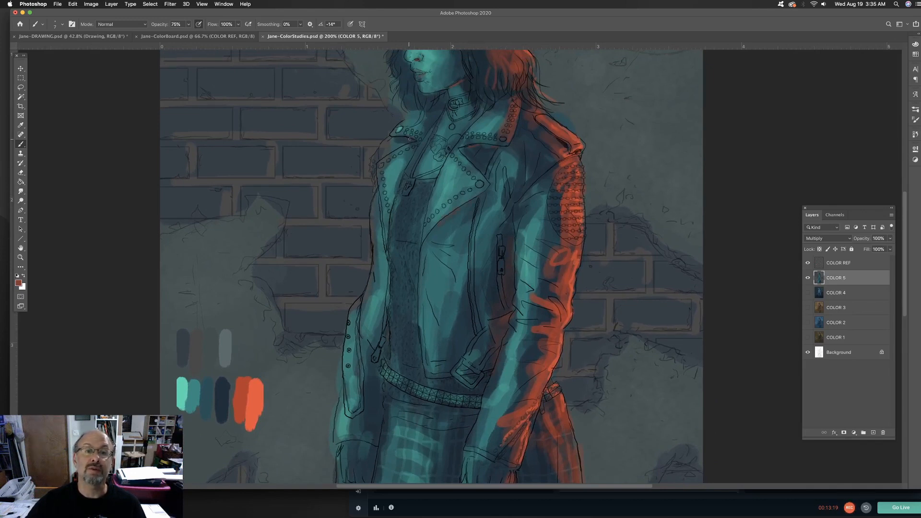
pyautogui.scroll(-3, 410, 139)
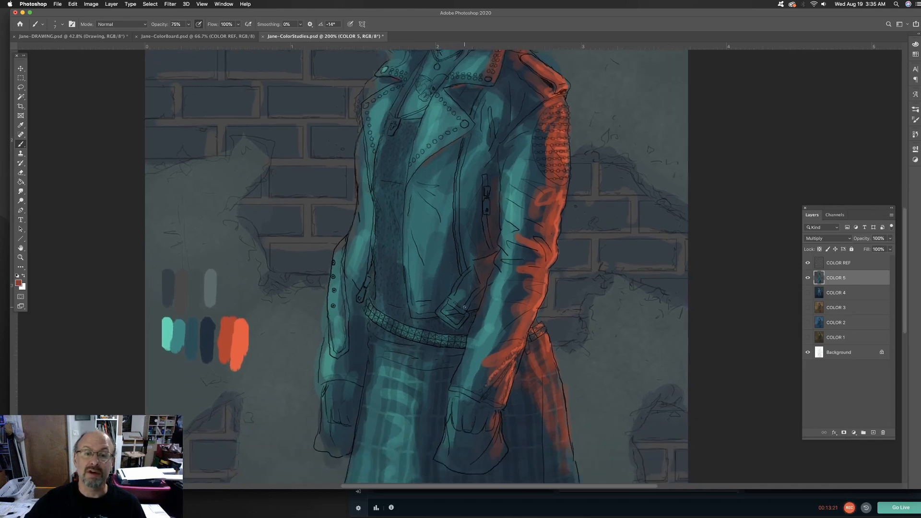
pyautogui.scroll(6, 495, 257)
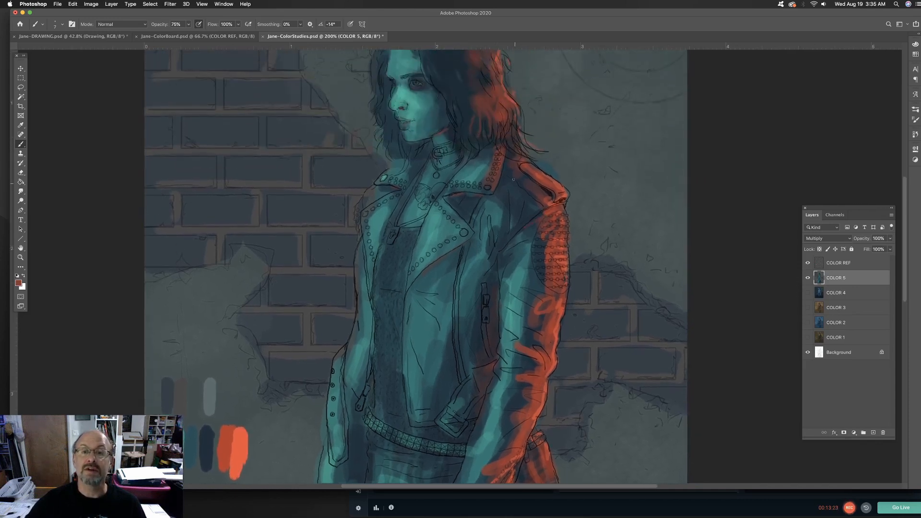
pyautogui.scroll(4, 450, 156)
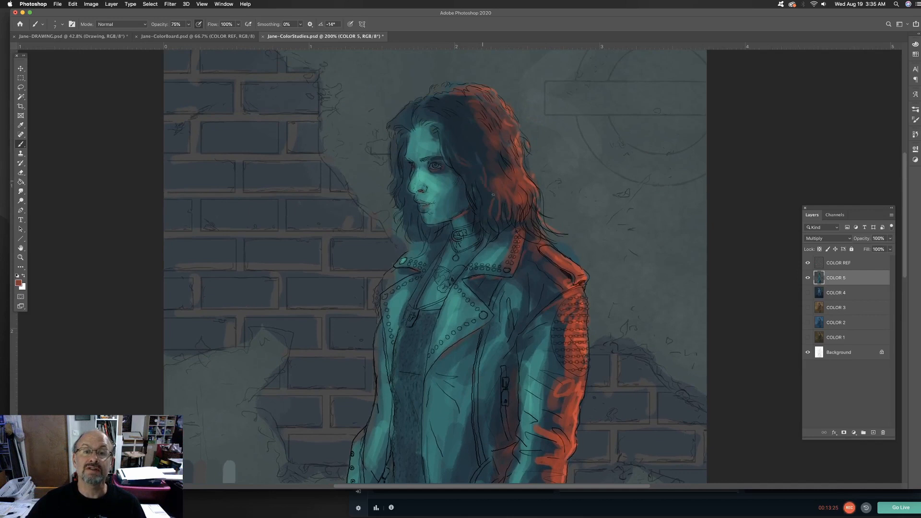
pyautogui.press('super+minus')
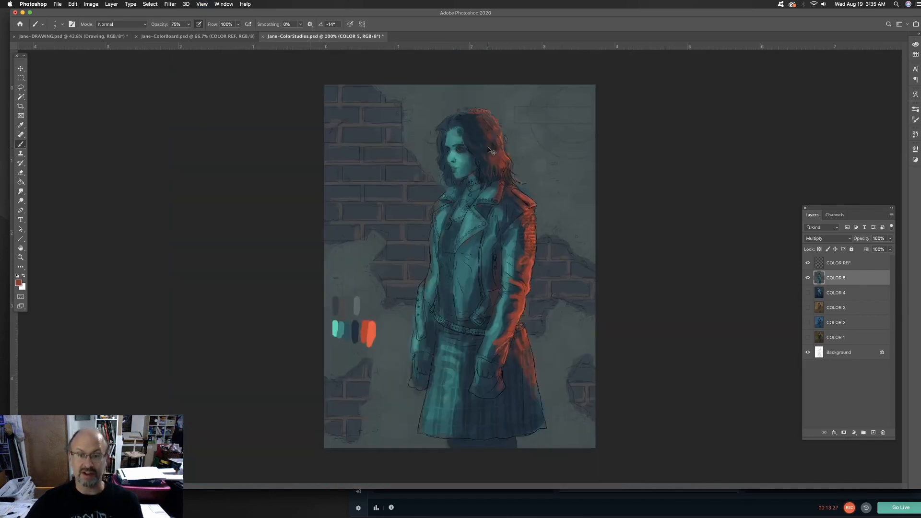
pyautogui.press('super+minus')
pyautogui.press('super+equal')
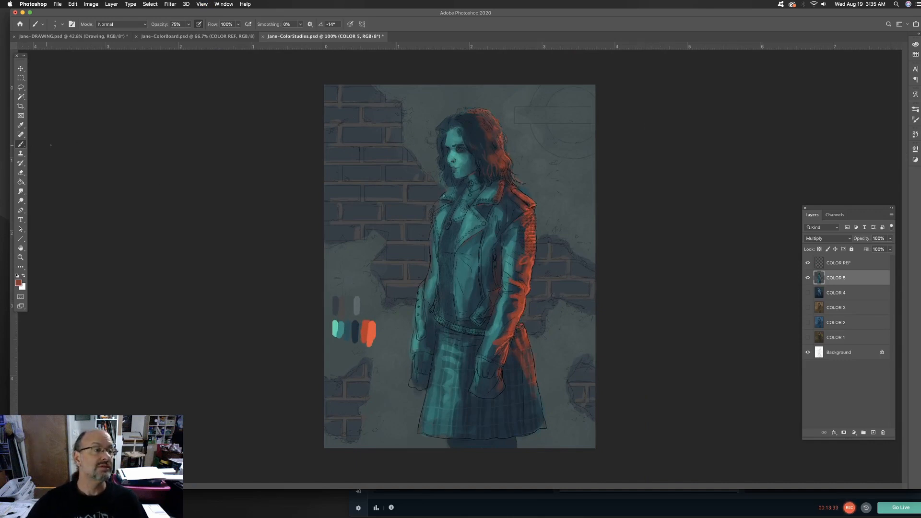
# Sample the dark navy palette swatch, enlarge the brush, and deepen the shadows on the near sleeve and jacket front
pyautogui.keyDown('alt'); pyautogui.click(355, 328); pyautogui.keyUp('alt')
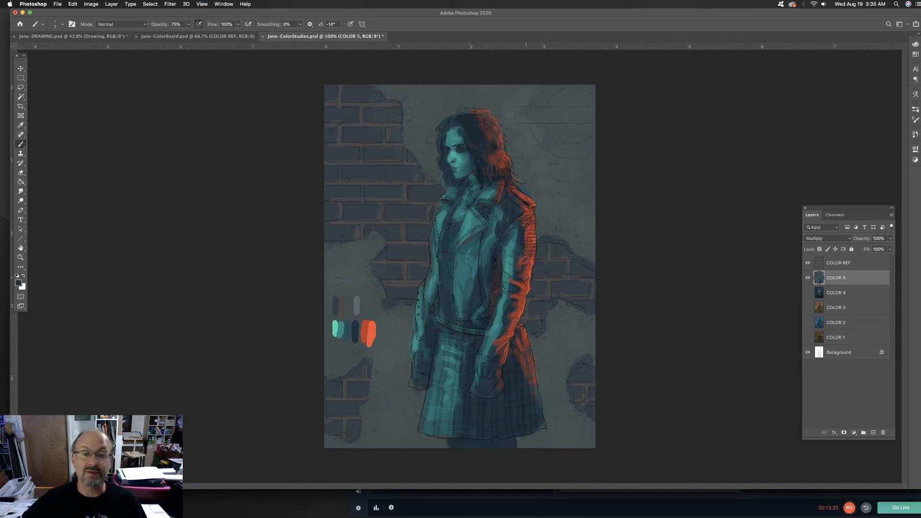
pyautogui.press(']')
pyautogui.moveTo(516, 233); pyautogui.dragTo(498, 329)
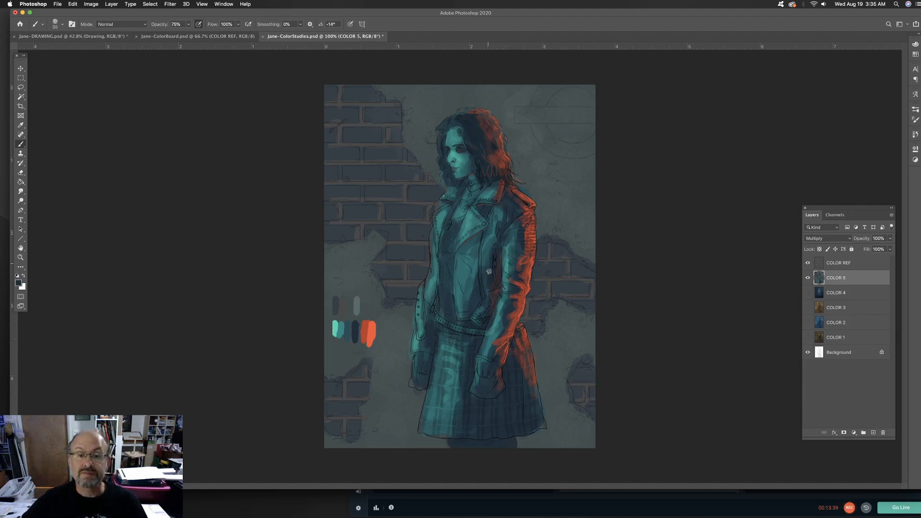
pyautogui.moveTo(470, 272); pyautogui.dragTo(468, 314)
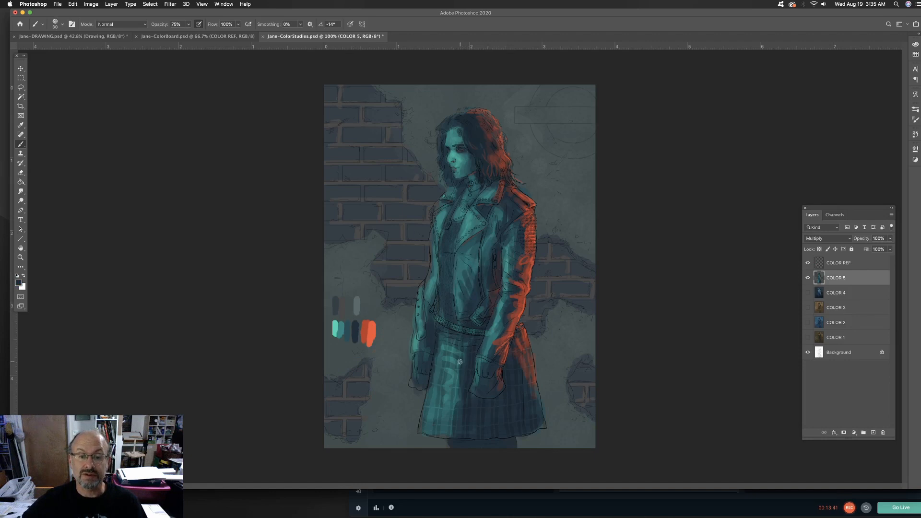
# Blend the painted strokes on the skirt and jacket with the Smudge tool at 35% strength, and save the document
pyautogui.click(21, 192)
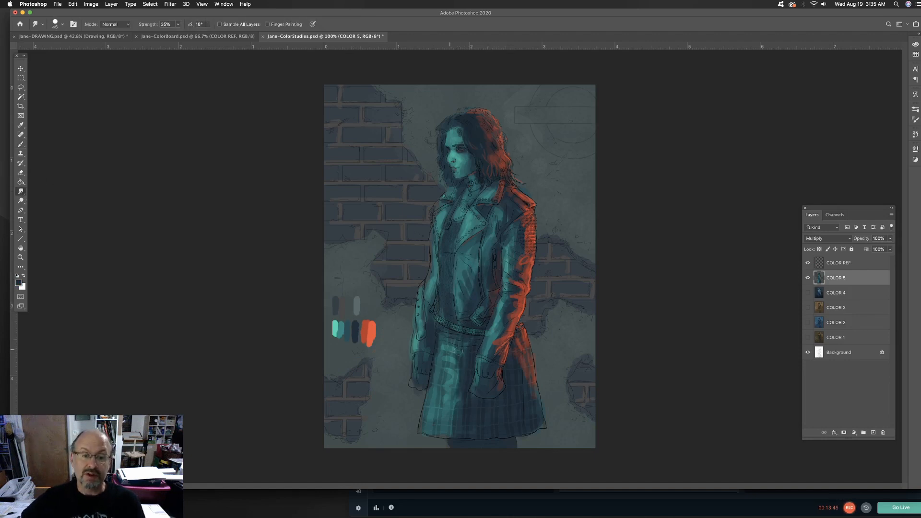
pyautogui.moveTo(458, 351)
pyautogui.mouseDown()
pyautogui.moveTo(445, 389)
pyautogui.moveTo(454, 429)
pyautogui.mouseUp()
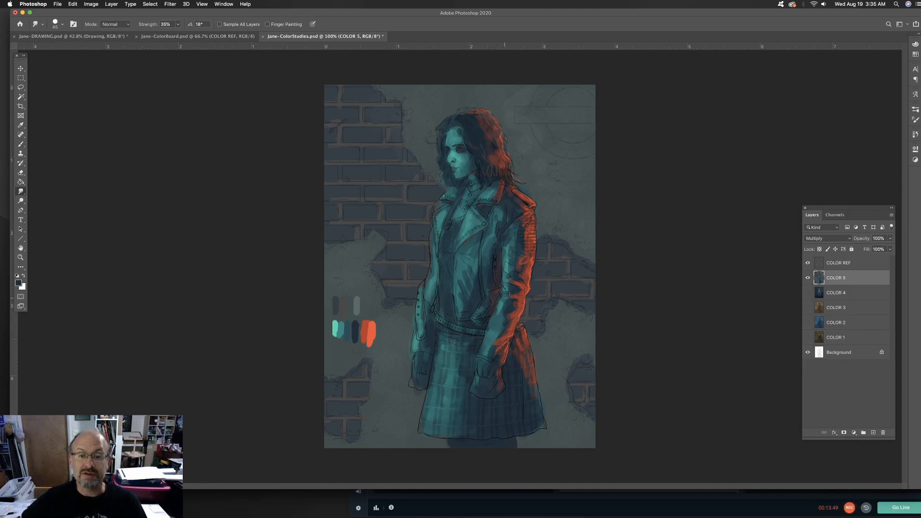
pyautogui.press('[')
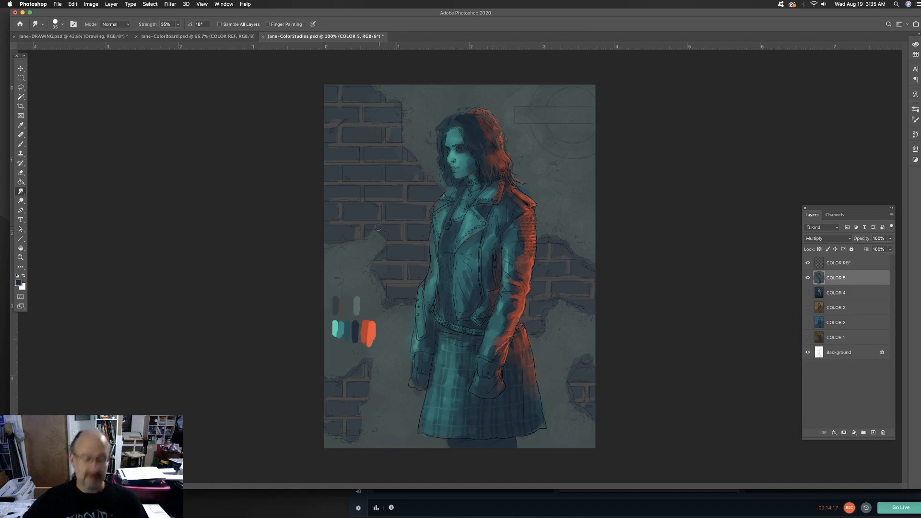
pyautogui.press('super+plus')
pyautogui.press('super+plus')
pyautogui.moveTo(152, 262); pyautogui.dragTo(228, 155)
pyautogui.press('super+s')
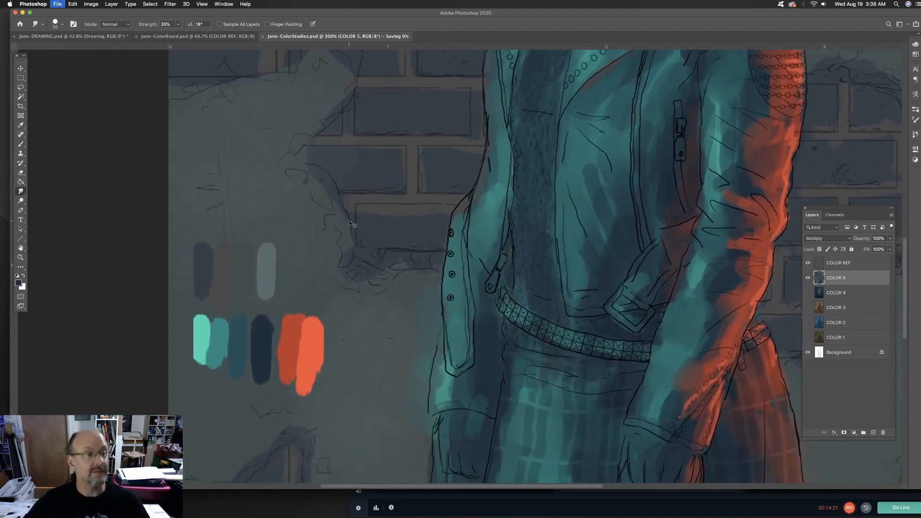
# Sample the teal from the face and paint small highlights on the nose with a size 10 brush
pyautogui.click(22, 145)
pyautogui.moveTo(465, 212)
pyautogui.mouseDown()
pyautogui.moveTo(438, 259)
pyautogui.moveTo(269, 436)
pyautogui.mouseUp()
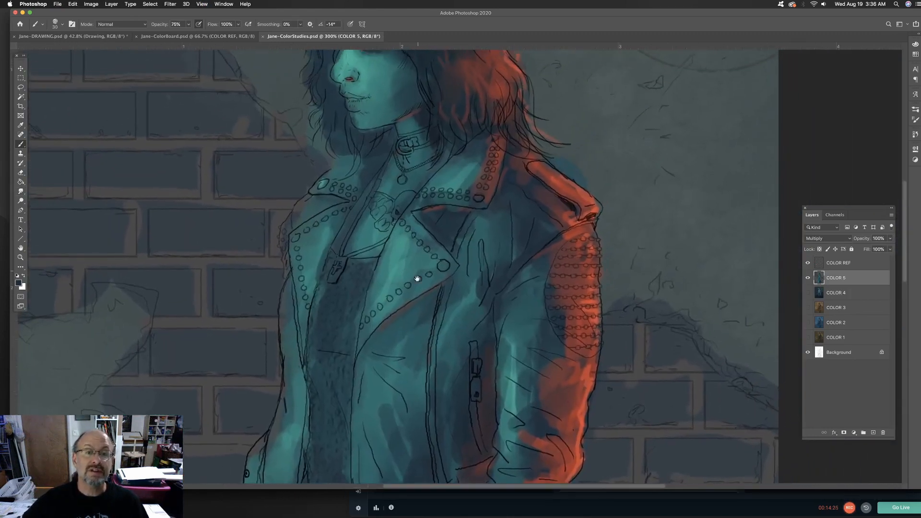
pyautogui.moveTo(417, 279); pyautogui.dragTo(445, 364)
pyautogui.keyDown('alt'); pyautogui.click(380, 150); pyautogui.keyUp('alt')
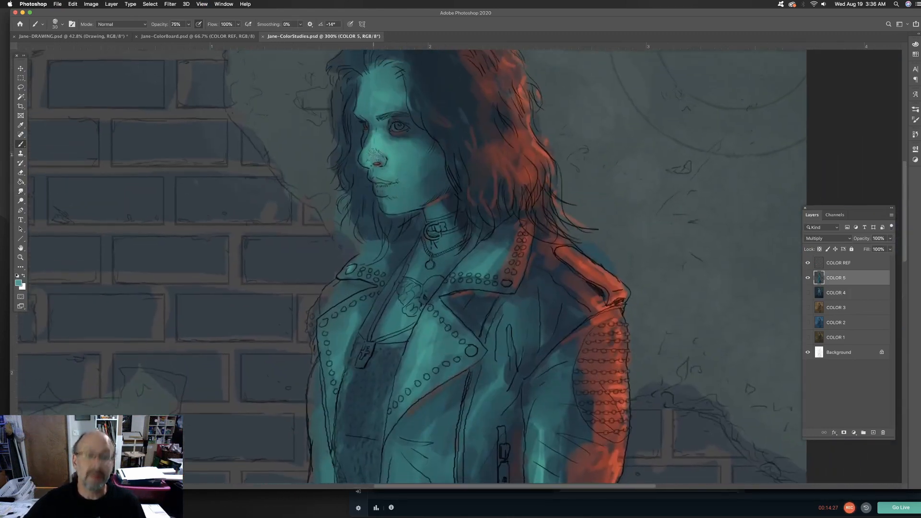
pyautogui.press('[')
pyautogui.press('[')
pyautogui.moveTo(376, 153); pyautogui.dragTo(374, 145)
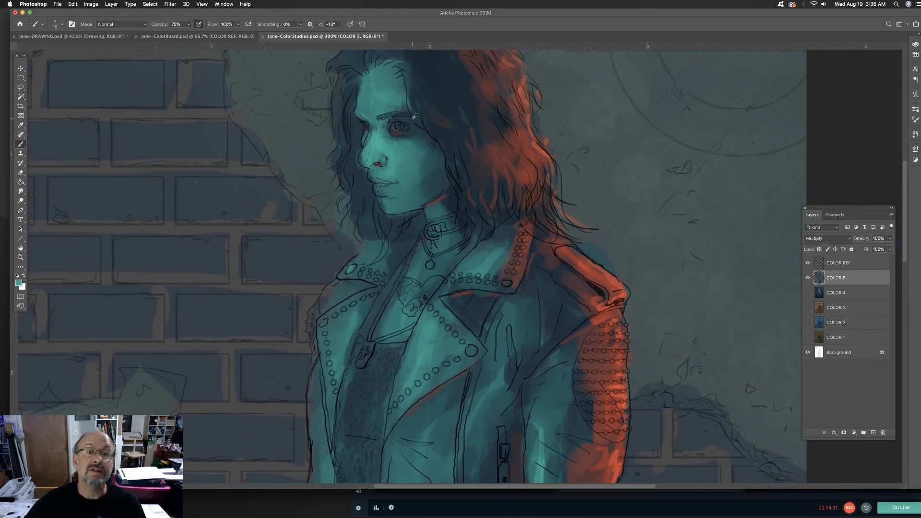
# Sample nearby face and neck tones and refine the shading around the eye, nose, lips and choker
pyautogui.keyDown('alt'); pyautogui.click(392, 127); pyautogui.keyUp('alt')
pyautogui.moveTo(387, 121)
pyautogui.mouseDown()
pyautogui.moveTo(390, 166)
pyautogui.moveTo(369, 168)
pyautogui.mouseUp()
pyautogui.keyDown('alt'); pyautogui.click(390, 135); pyautogui.keyUp('alt')
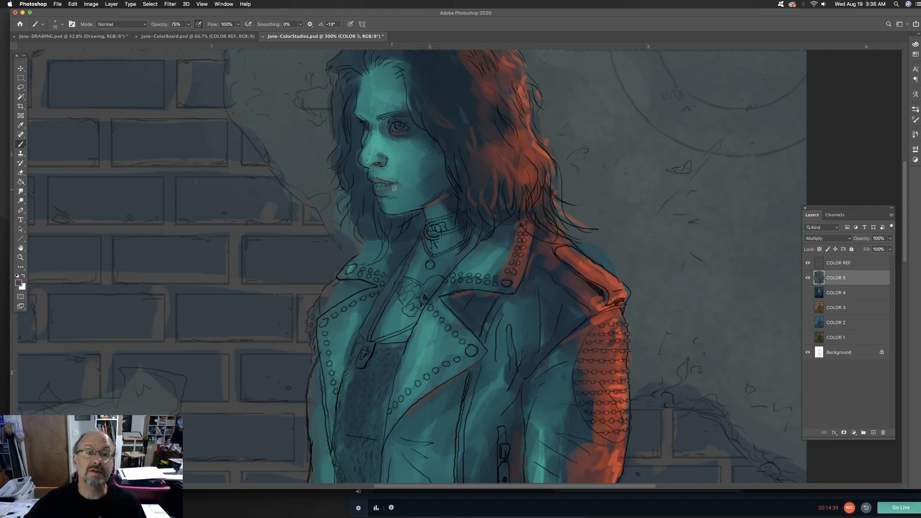
pyautogui.keyDown('alt'); pyautogui.click(410, 167); pyautogui.keyUp('alt')
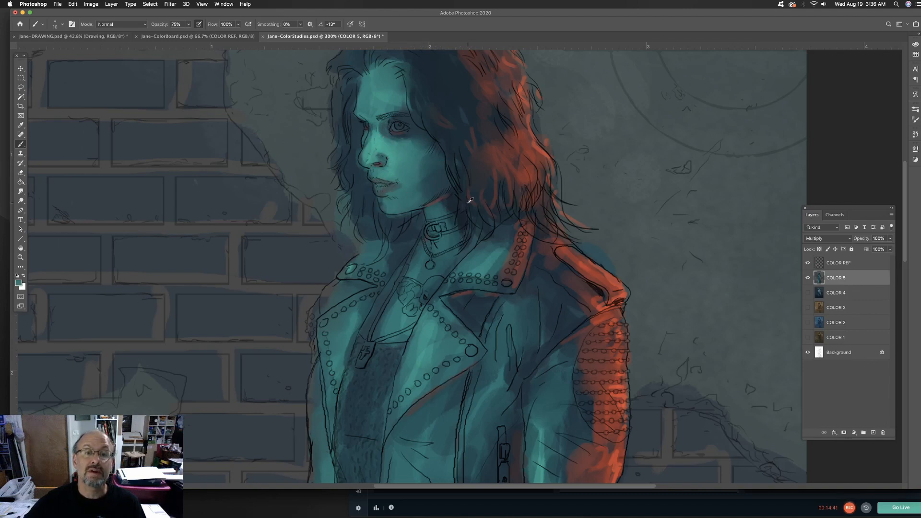
pyautogui.keyDown('alt'); pyautogui.click(454, 199); pyautogui.keyUp('alt')
pyautogui.moveTo(432, 224)
pyautogui.mouseDown()
pyautogui.moveTo(458, 221)
pyautogui.moveTo(424, 226)
pyautogui.mouseUp()
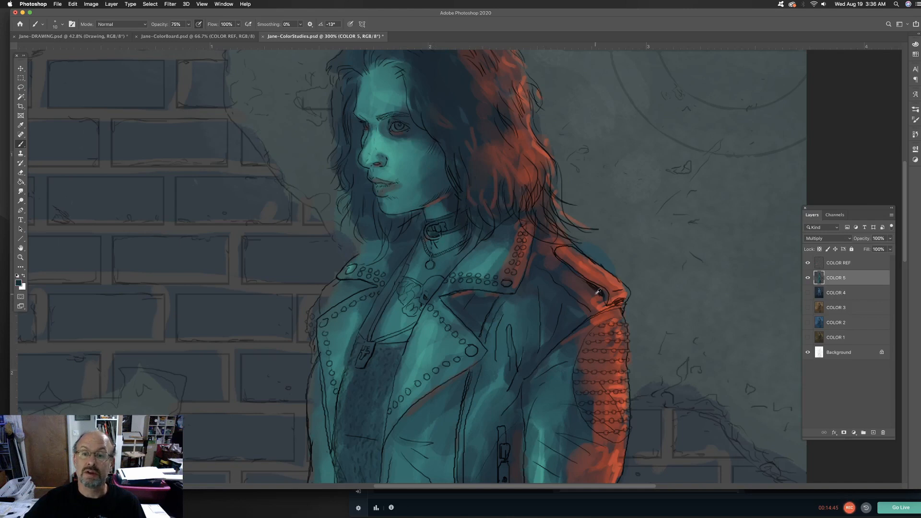
# Deepen the hair with the dark navy palette swatch and add red-orange accents sampled from the hair to the front strands
pyautogui.moveTo(373, 352); pyautogui.dragTo(588, 88)
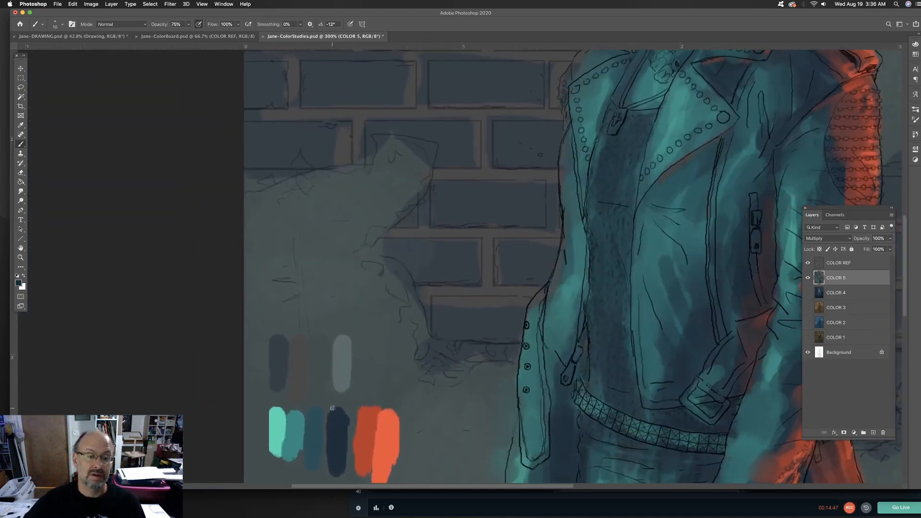
pyautogui.keyDown('alt'); pyautogui.click(340, 423); pyautogui.keyUp('alt')
pyautogui.moveTo(552, 171); pyautogui.dragTo(428, 382)
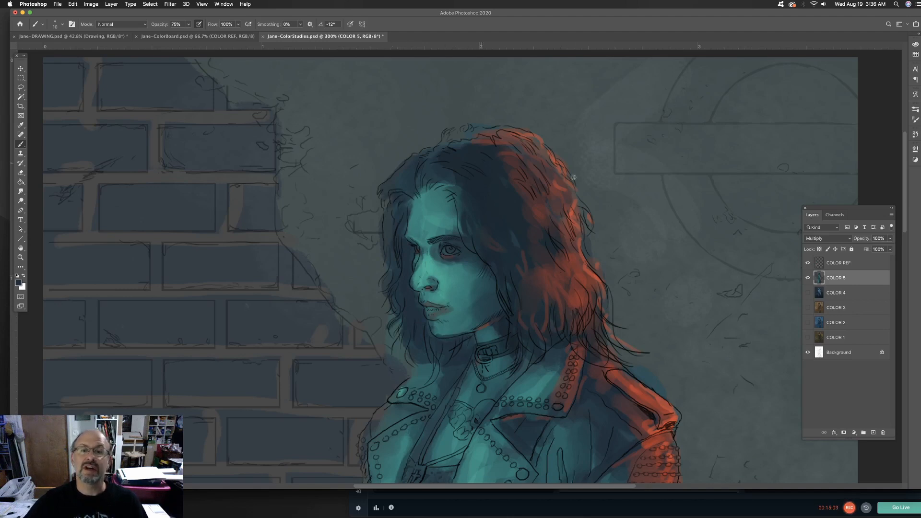
pyautogui.keyDown('alt'); pyautogui.click(558, 282); pyautogui.keyUp('alt')
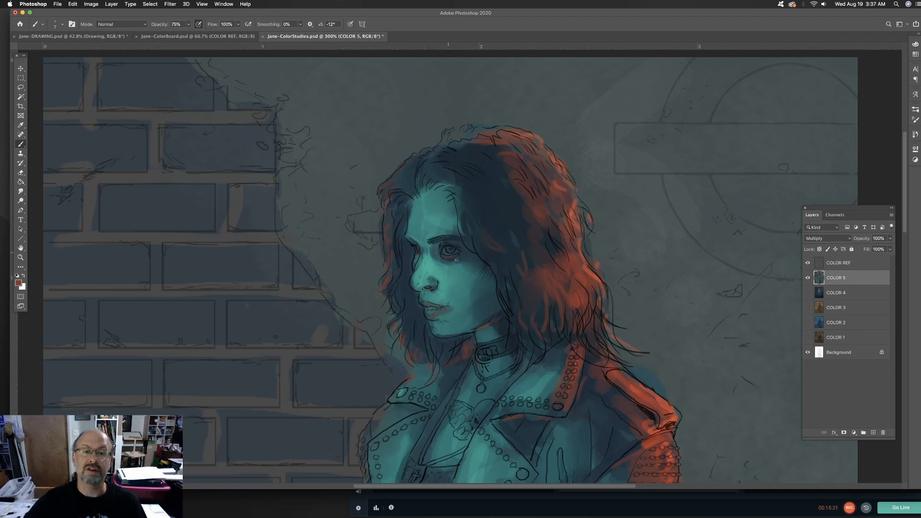
# Sample dark navy from the hair and teals from the face, and model the cheek and jaw shading with a larger brush
pyautogui.keyDown('alt'); pyautogui.click(485, 203); pyautogui.keyUp('alt')
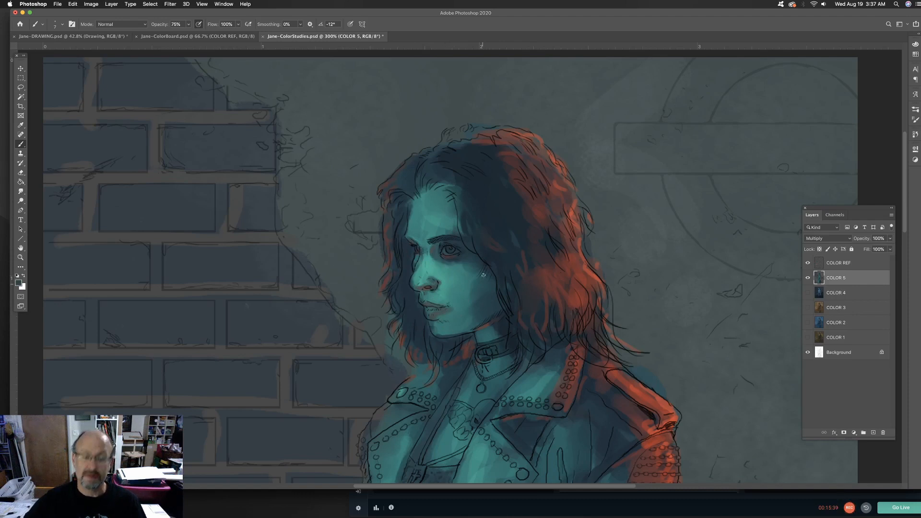
pyautogui.press(']')
pyautogui.press(']')
pyautogui.press(']')
pyautogui.press(']')
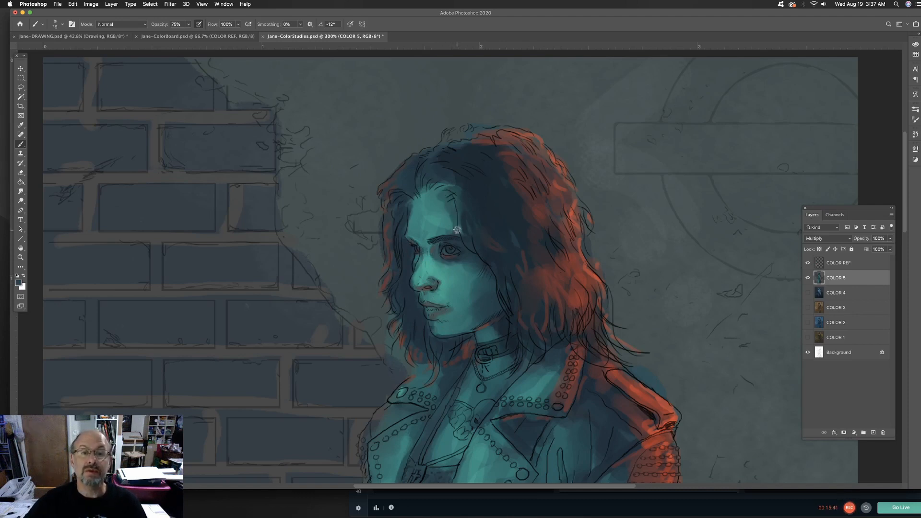
pyautogui.keyDown('alt'); pyautogui.click(461, 266); pyautogui.keyUp('alt')
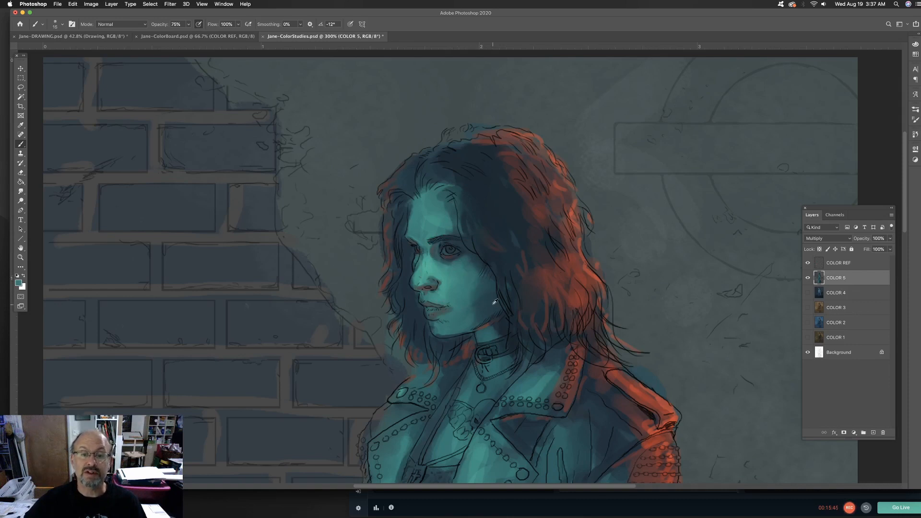
pyautogui.keyDown('alt'); pyautogui.click(478, 317); pyautogui.keyUp('alt')
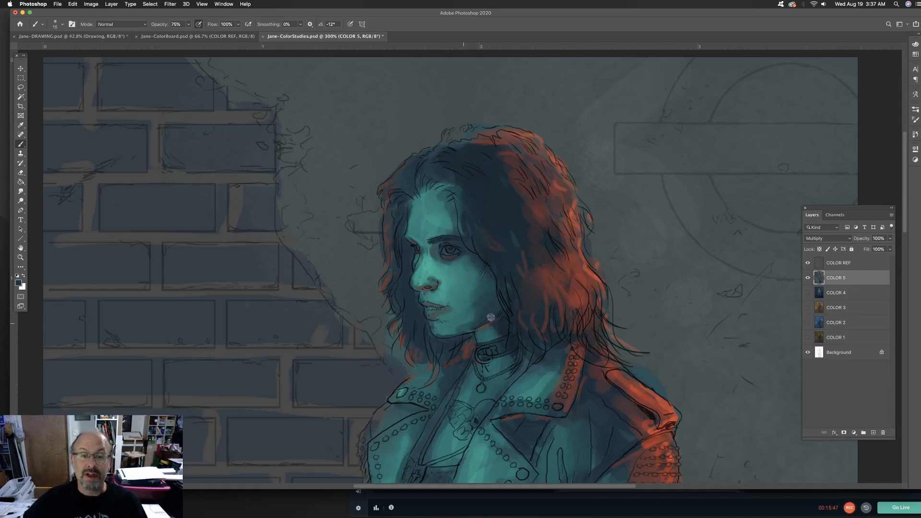
pyautogui.keyDown('alt'); pyautogui.click(473, 269); pyautogui.keyUp('alt')
pyautogui.keyDown('alt'); pyautogui.click(484, 290); pyautogui.keyUp('alt')
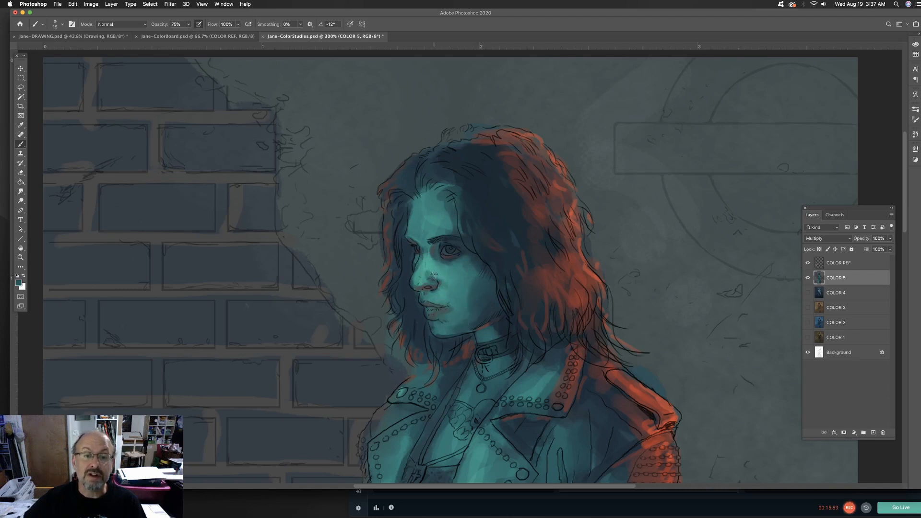
pyautogui.keyDown('alt'); pyautogui.click(458, 281); pyautogui.keyUp('alt')
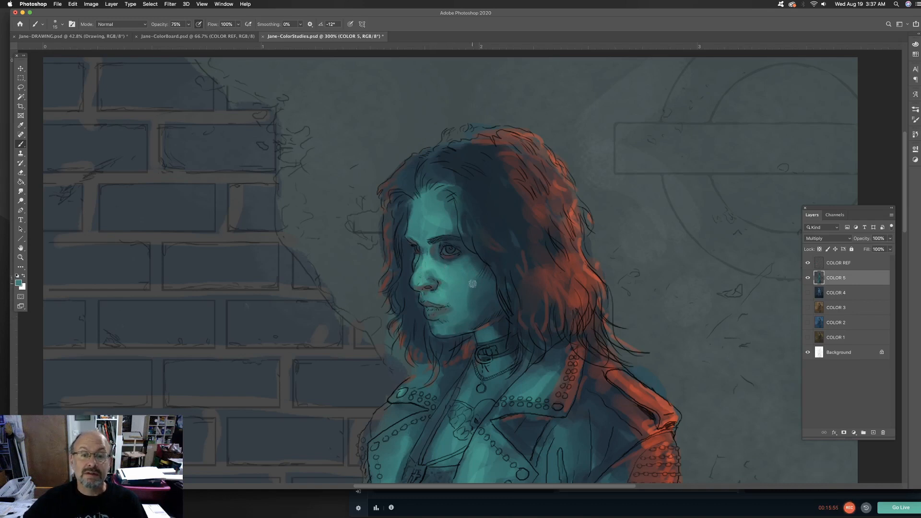
# Add fine teal touches to the choker, necklace and jacket collar with a smaller brush, and check the whole figure
pyautogui.scroll(-5, 558, 279)
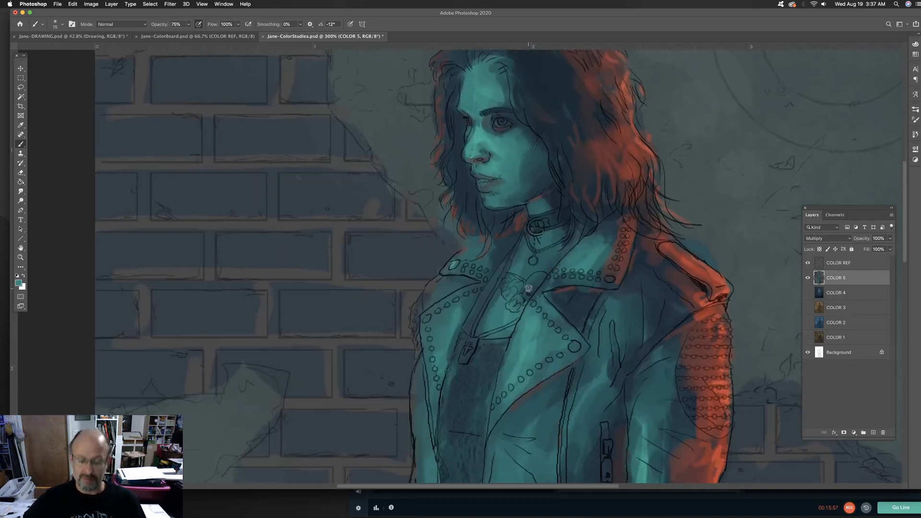
pyautogui.scroll(-2, 583, 285)
pyautogui.press('[')
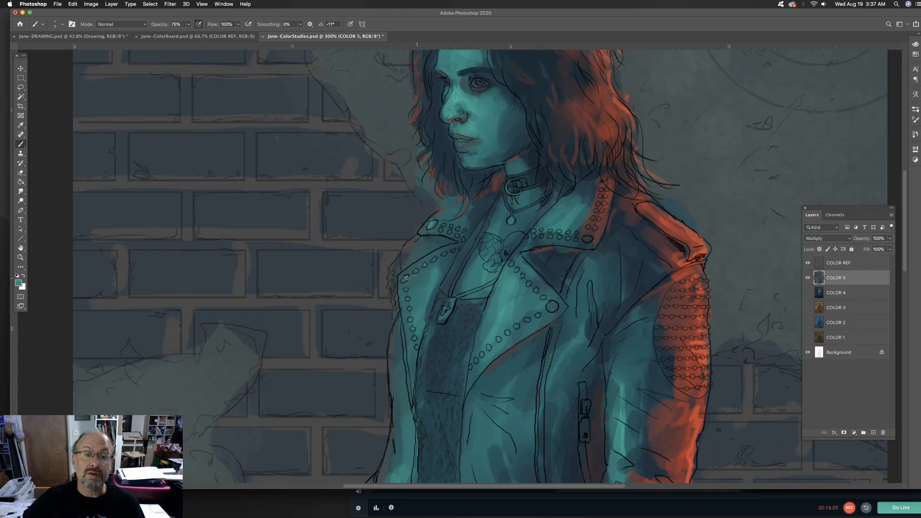
pyautogui.press('space')
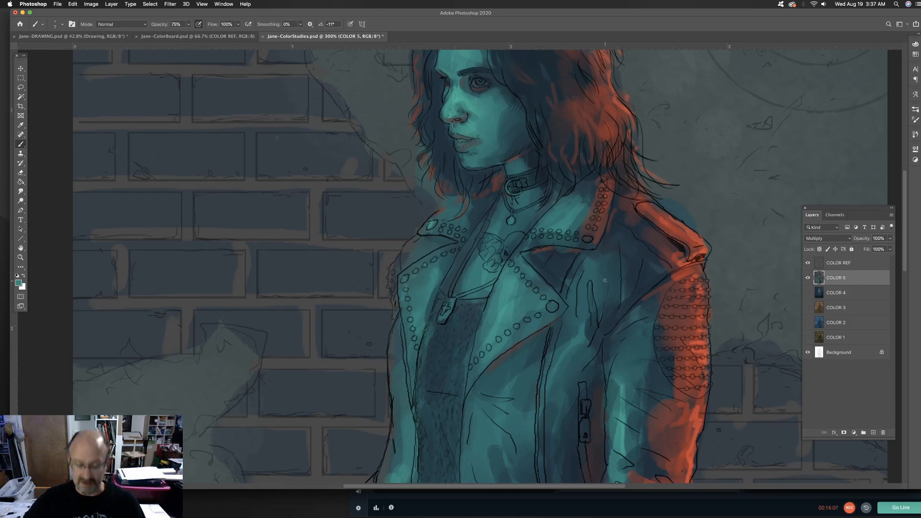
pyautogui.press('super+minus')
pyautogui.press('super+minus')
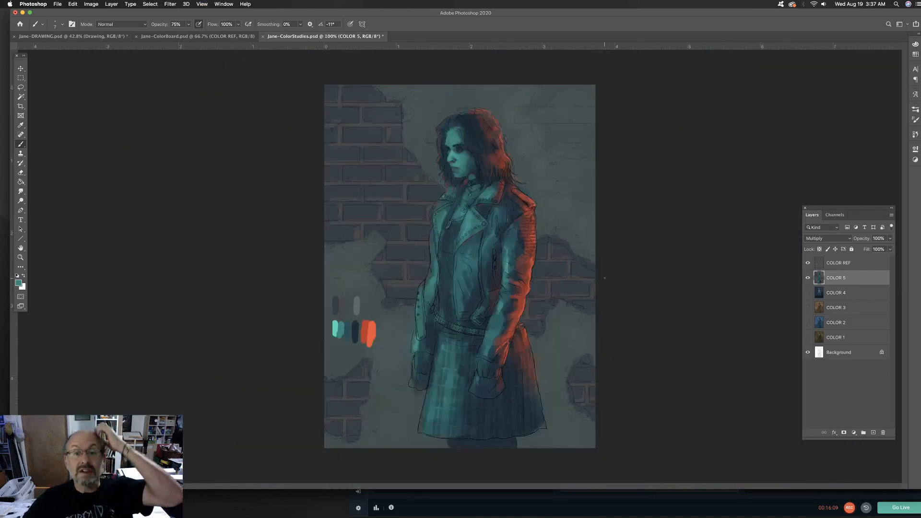
pyautogui.press('super+minus')
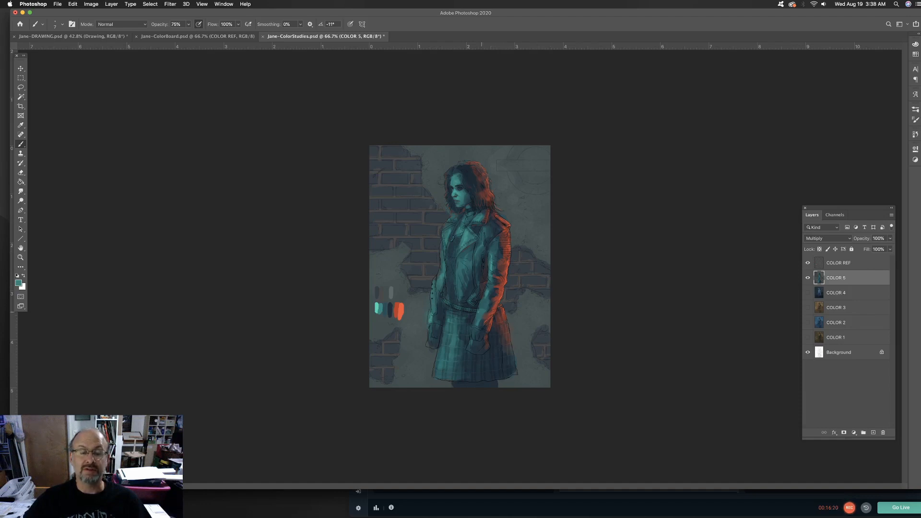
# Set the brush to Multiply at 14% opacity, enlarge it to 200, and darken the wall and bricks around the figure
pyautogui.click(124, 24)
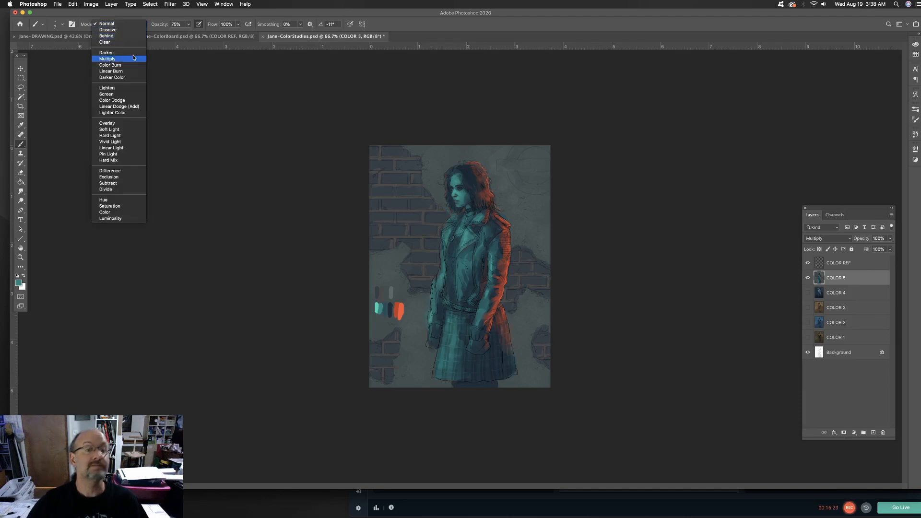
pyautogui.click(108, 59)
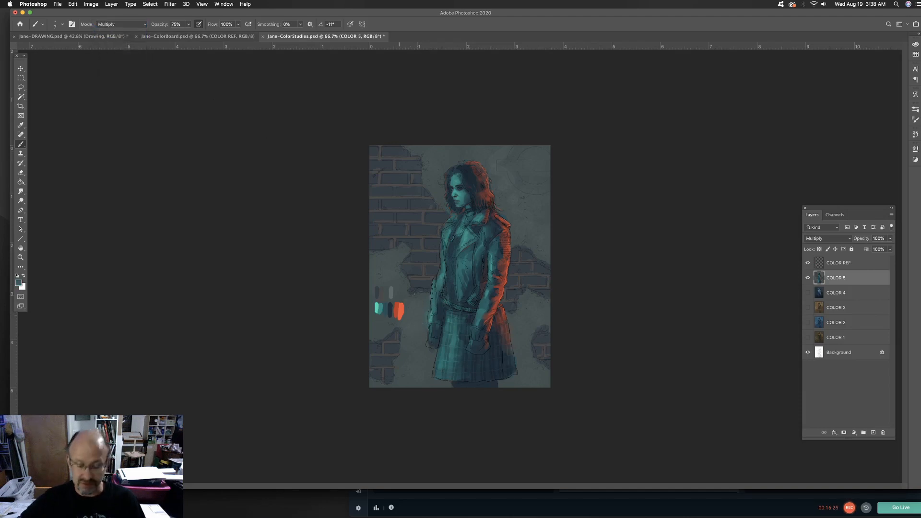
pyautogui.press(']')
pyautogui.press(']')
pyautogui.press(']')
pyautogui.press(']')
pyautogui.press(']')
pyautogui.press(']')
pyautogui.press(']')
pyautogui.press(']')
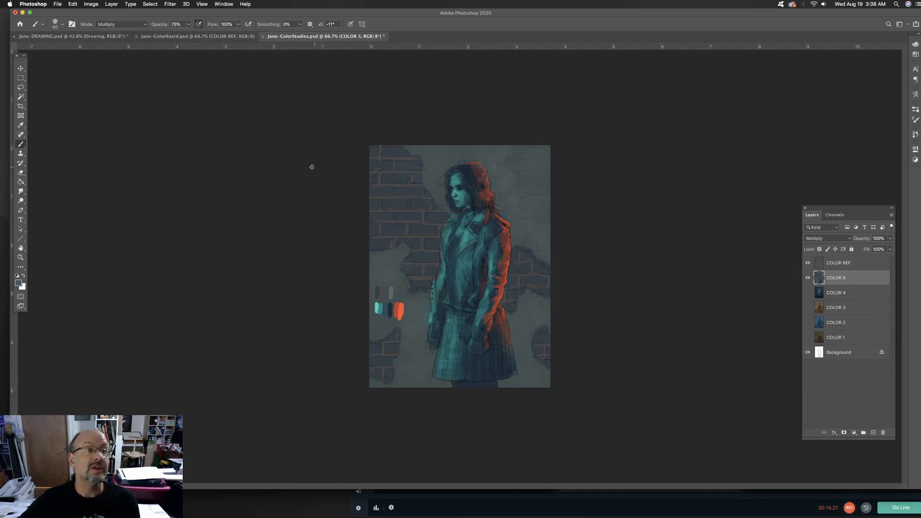
pyautogui.click(189, 24)
pyautogui.moveTo(188, 34); pyautogui.dragTo(167, 37)
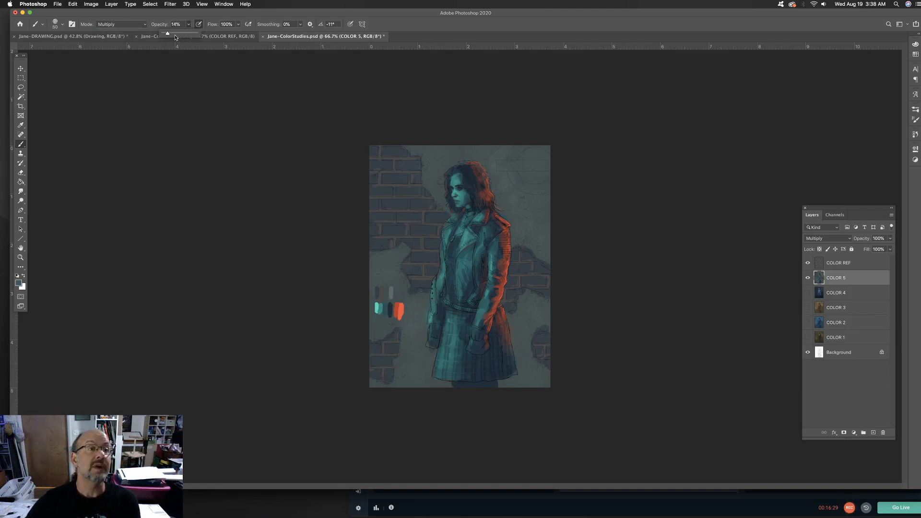
pyautogui.press(']')
pyautogui.press(']')
pyautogui.press(']')
pyautogui.press(']')
pyautogui.press(']')
pyautogui.press(']')
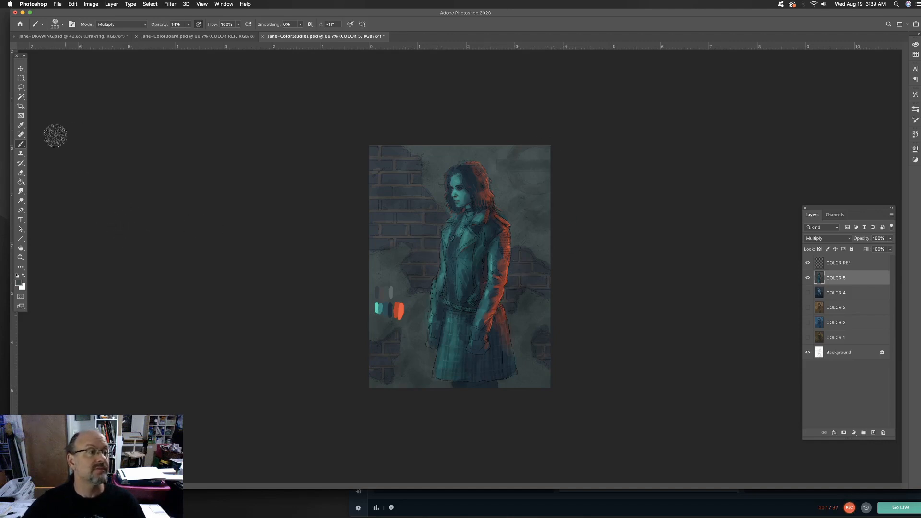
# Brighten the lit areas of the figure with the Dodge tool, using the Highlights range at 27% exposure
pyautogui.press('o')
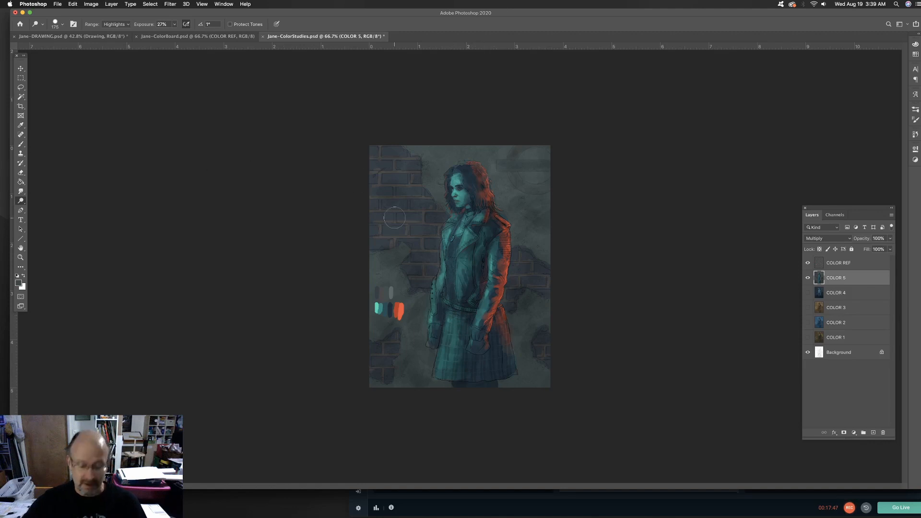
pyautogui.press('super+plus')
pyautogui.press('super+plus')
pyautogui.press('super+plus')
pyautogui.moveTo(300, 186); pyautogui.dragTo(325, 315)
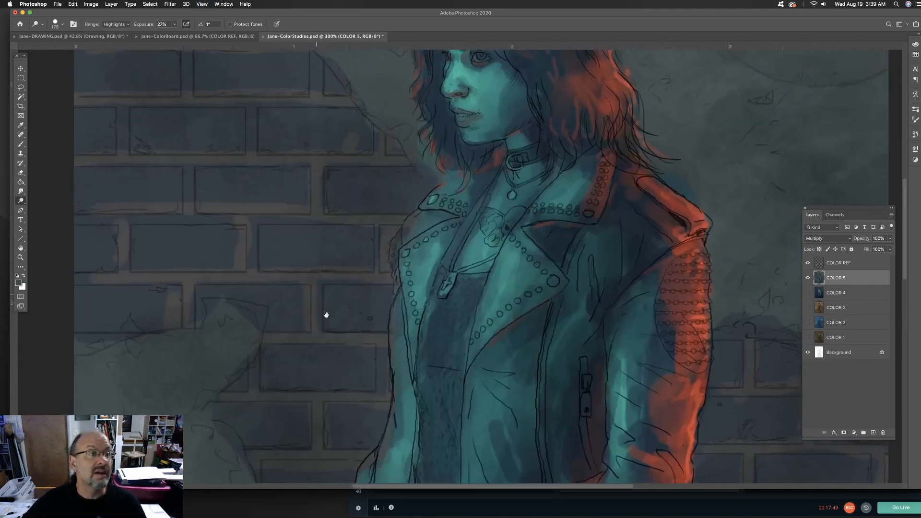
pyautogui.moveTo(370, 226); pyautogui.dragTo(367, 286)
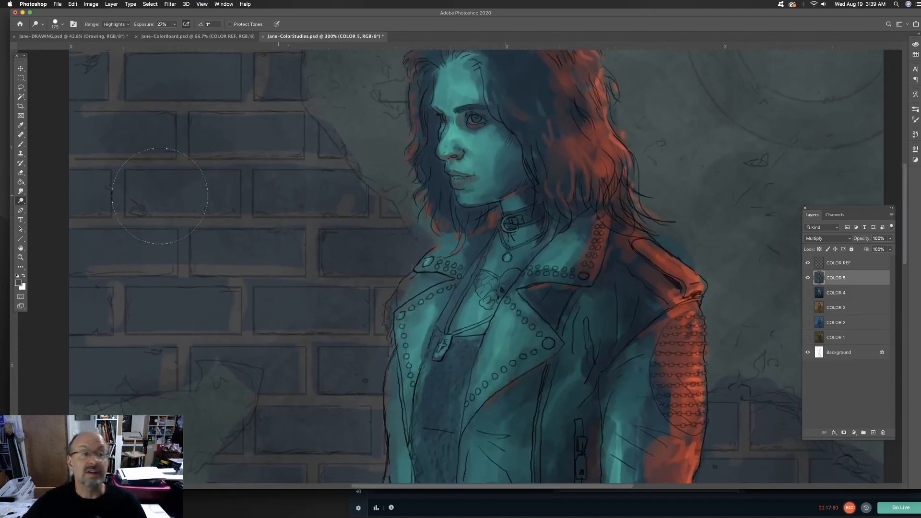
# Paint soft teal strands into the shadowed hair beside the face with a size 30 brush in Normal mode at 14% opacity
pyautogui.click(20, 144)
pyautogui.moveTo(516, 120); pyautogui.dragTo(509, 212)
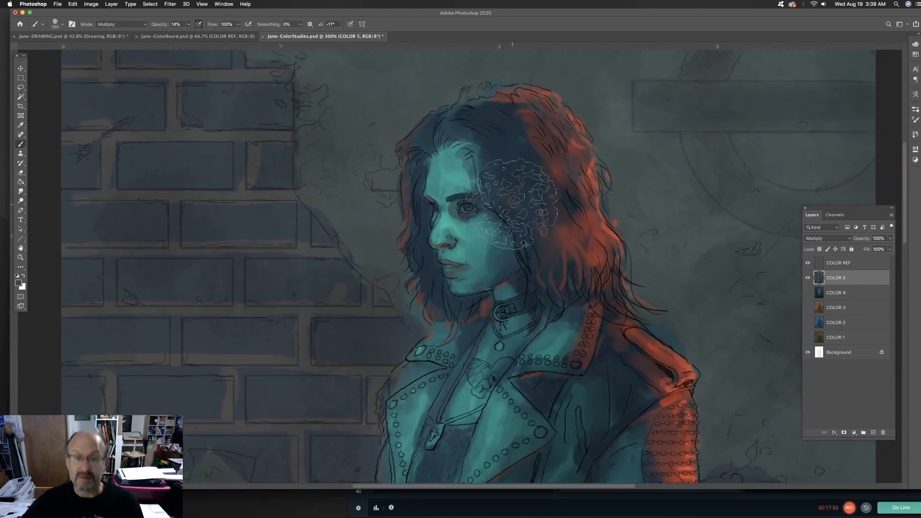
pyautogui.press('[')
pyautogui.press('[')
pyautogui.press('[')
pyautogui.press('[')
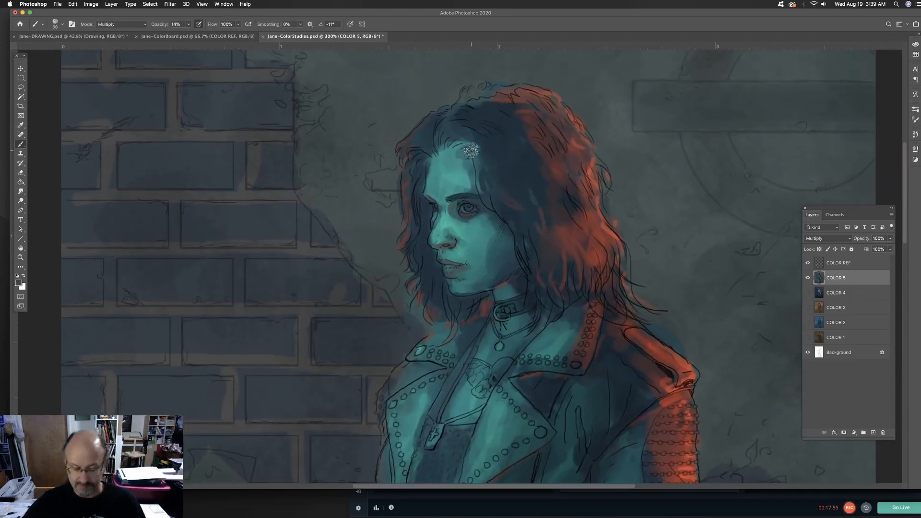
pyautogui.click(142, 24)
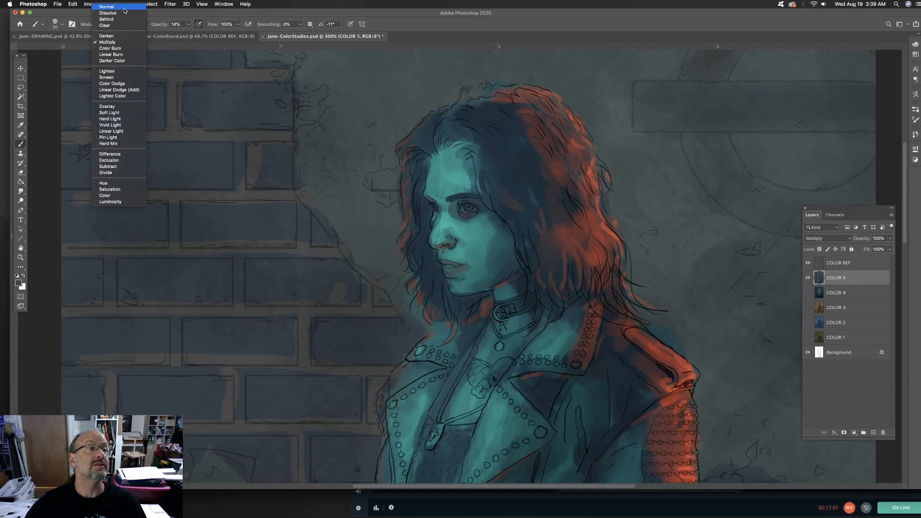
pyautogui.click(108, 13)
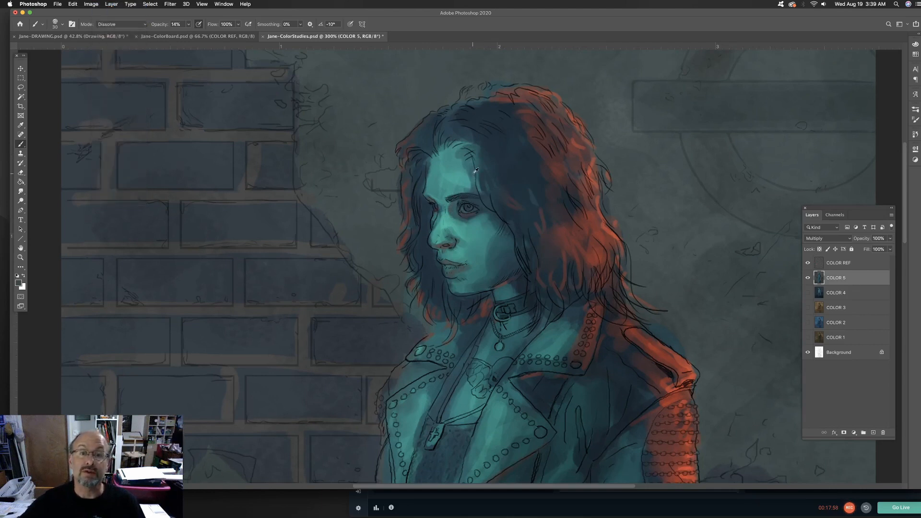
pyautogui.keyDown('alt'); pyautogui.click(476, 170); pyautogui.keyUp('alt')
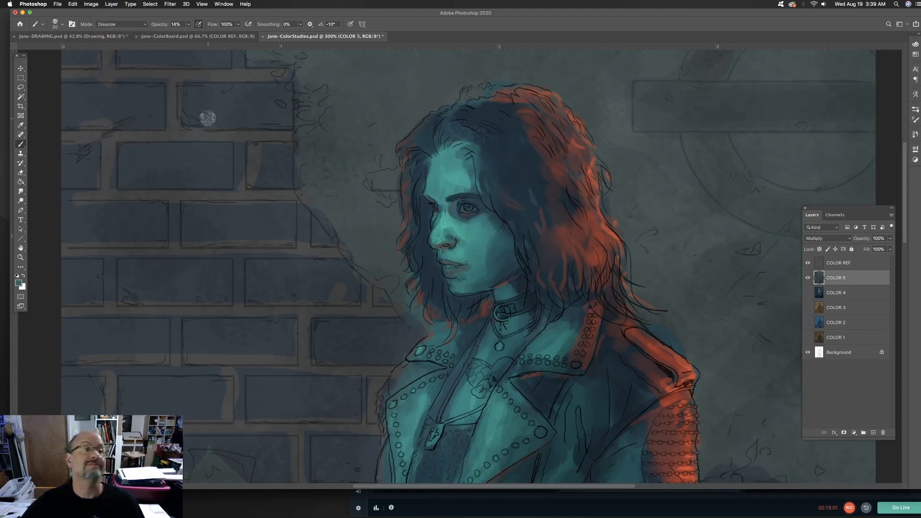
pyautogui.click(141, 26)
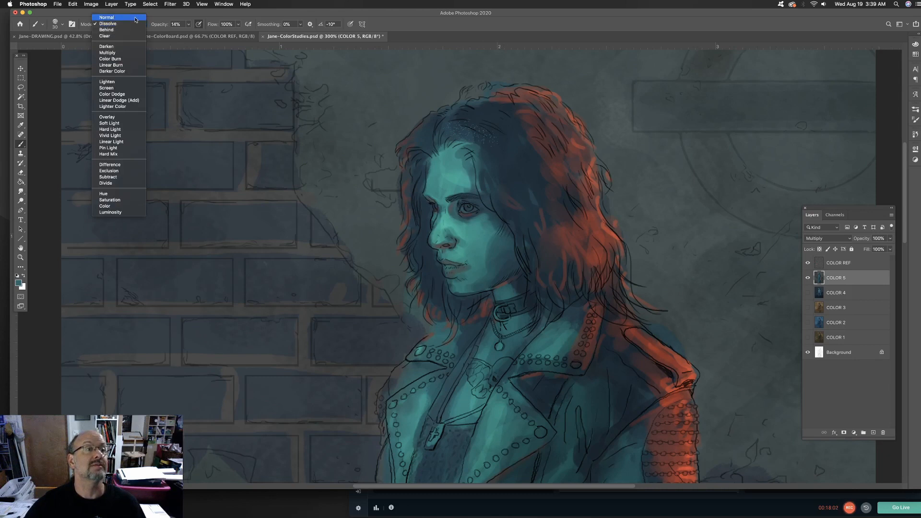
pyautogui.click(135, 18)
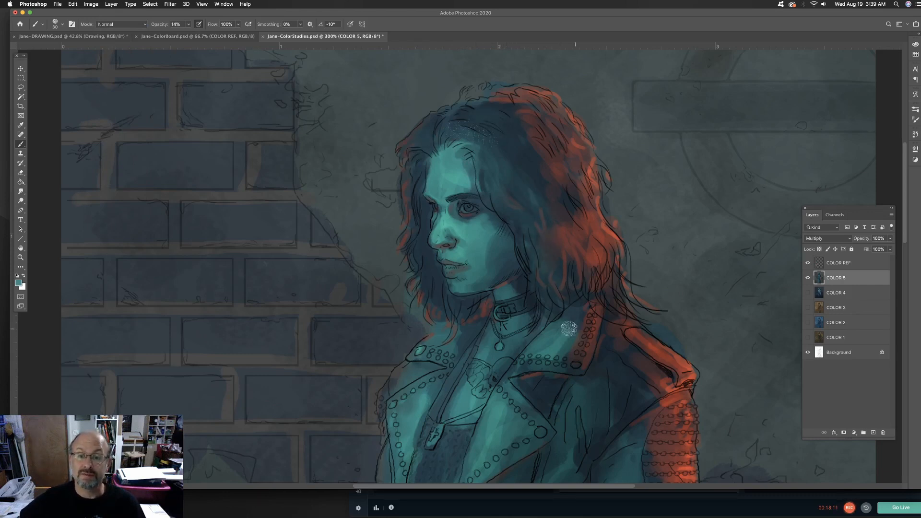
# Stipple dark speckles over the upper wall with navy sampled from the jacket, using a size 175 Dissolve brush at 14% opacity
pyautogui.click(139, 26)
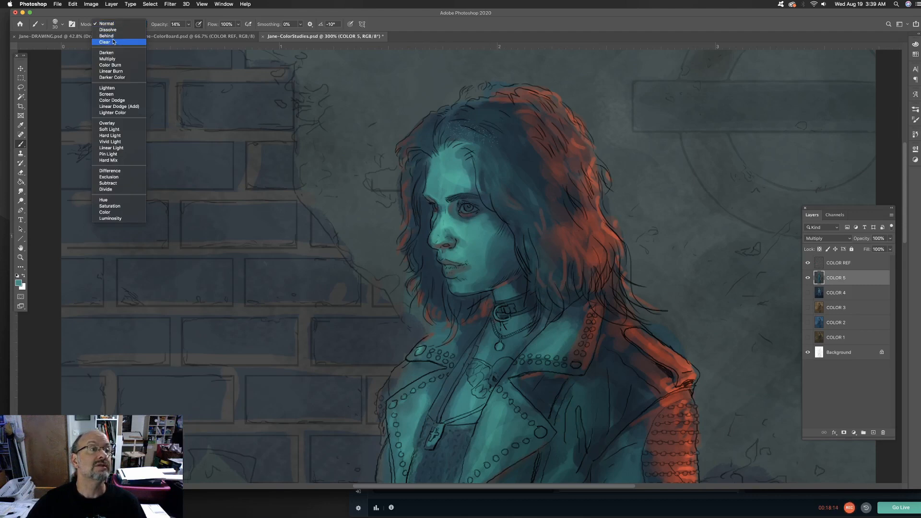
pyautogui.click(111, 30)
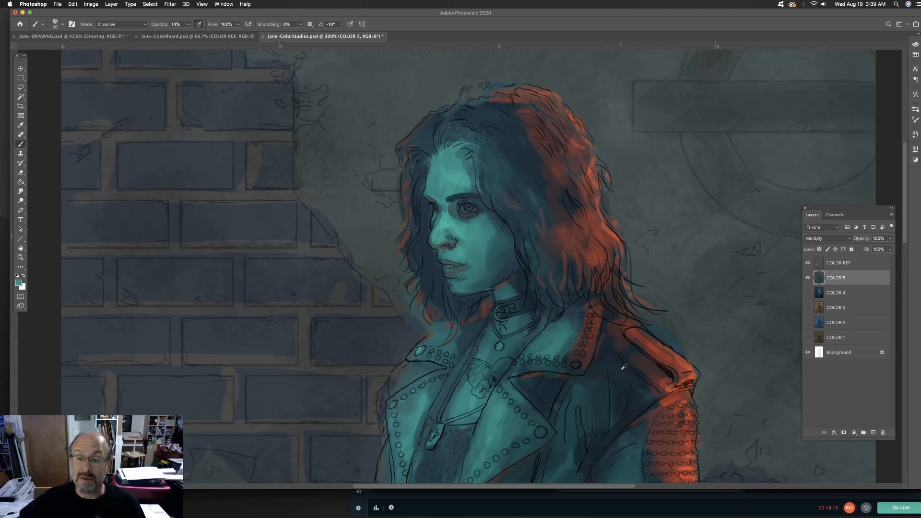
pyautogui.keyDown('alt'); pyautogui.click(608, 355); pyautogui.keyUp('alt')
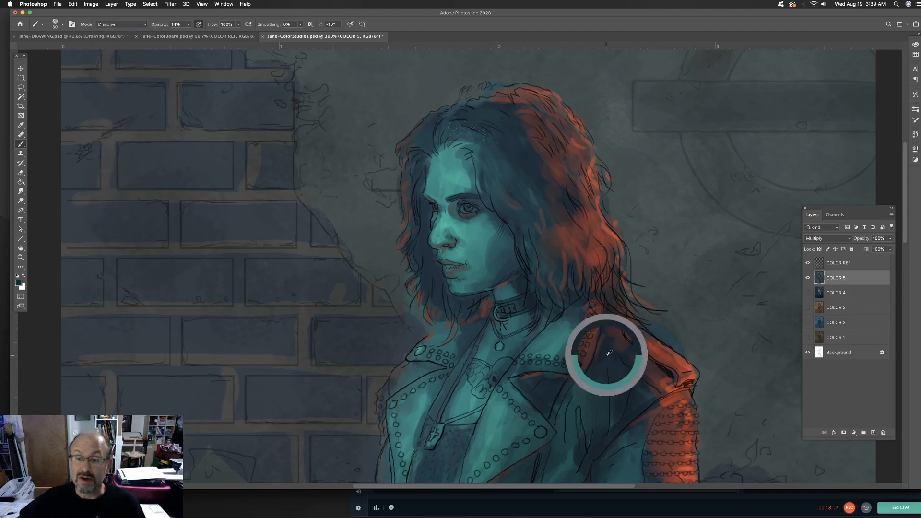
pyautogui.press(']')
pyautogui.press(']')
pyautogui.press(']')
pyautogui.press(']')
pyautogui.press(']')
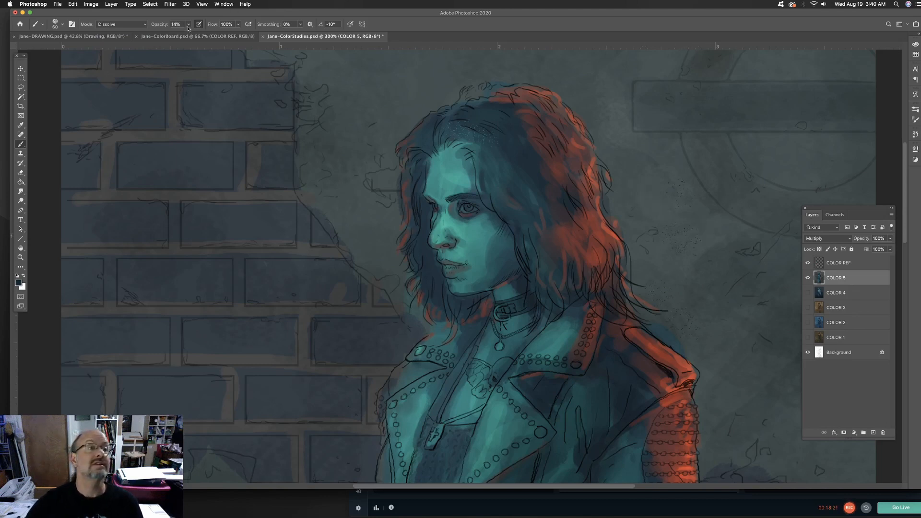
pyautogui.press('super+minus')
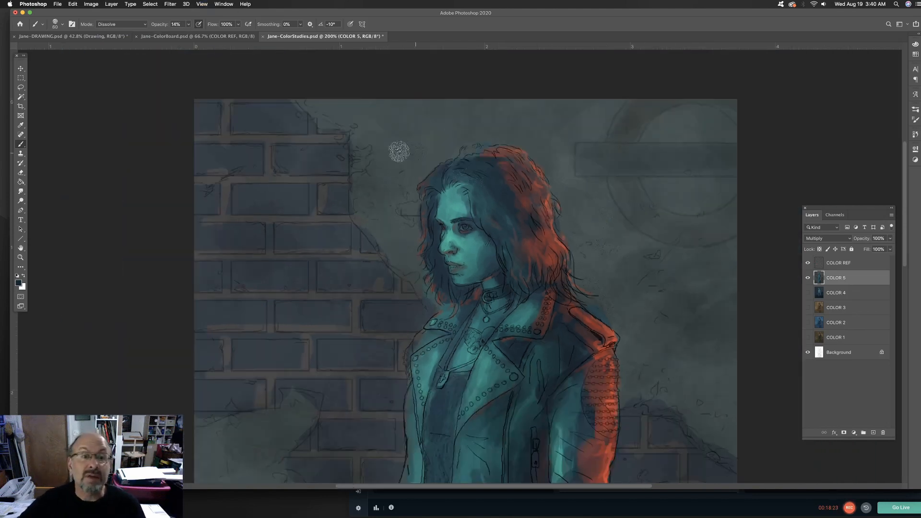
pyautogui.press(']')
pyautogui.press(']')
pyautogui.press(']')
pyautogui.press(']')
pyautogui.press(']')
pyautogui.press(']')
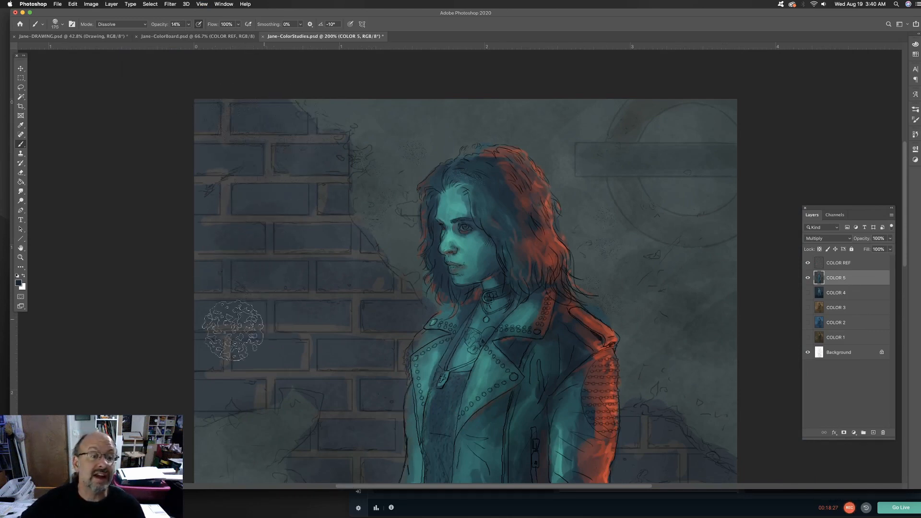
pyautogui.press(']')
pyautogui.press(']')
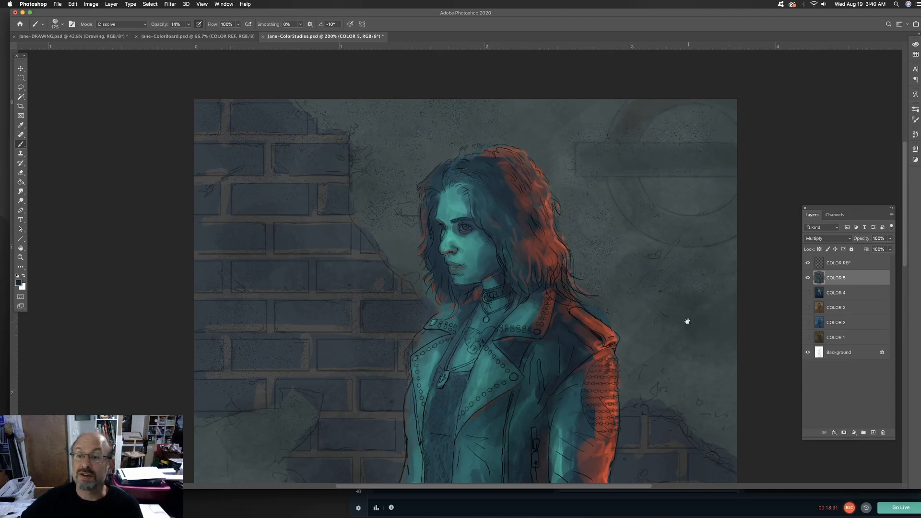
# Extend the dark speckled texture over the lower plaster and bricks on both sides of the jacket and skirt
pyautogui.moveTo(684, 321); pyautogui.dragTo(648, 175)
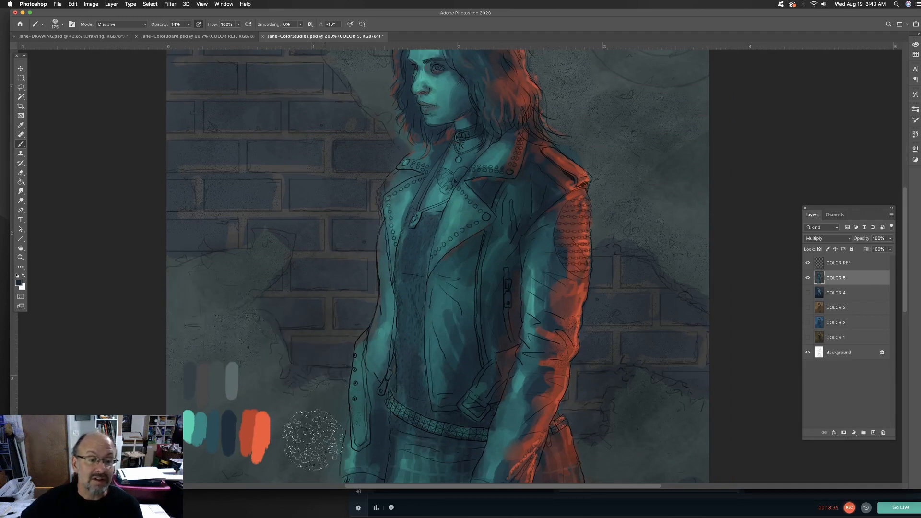
pyautogui.moveTo(263, 323); pyautogui.dragTo(372, 215)
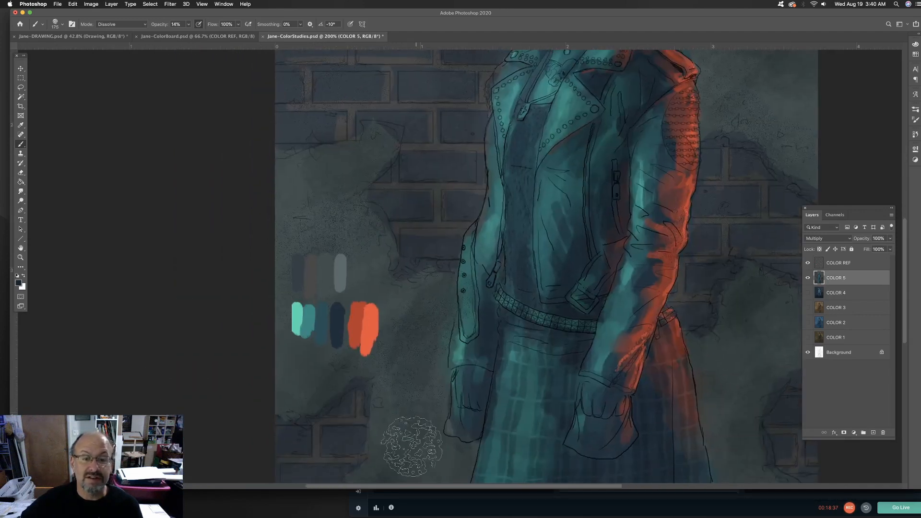
pyautogui.moveTo(389, 371); pyautogui.dragTo(403, 252)
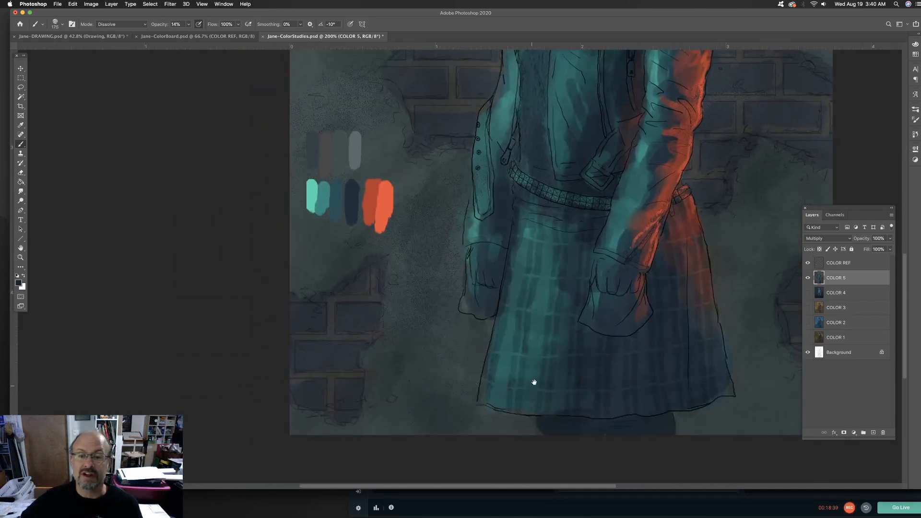
pyautogui.moveTo(799, 268); pyautogui.dragTo(544, 289)
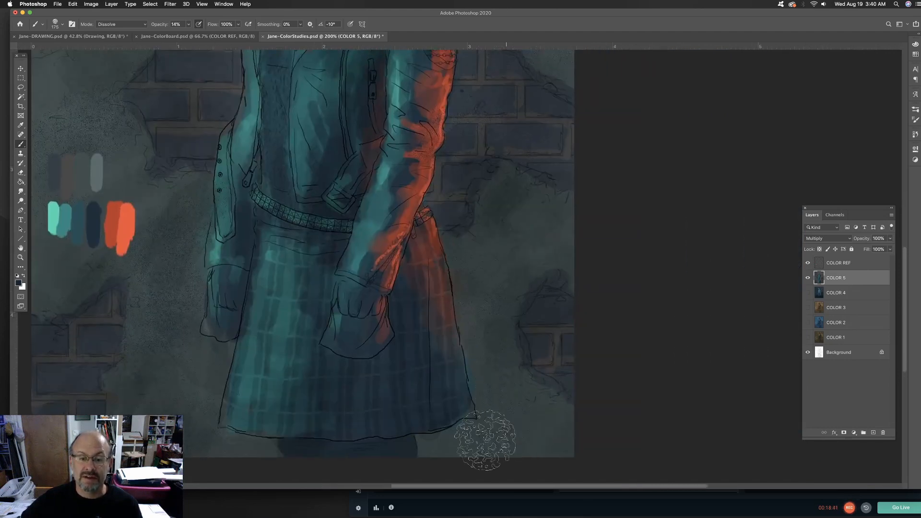
pyautogui.moveTo(510, 128); pyautogui.dragTo(449, 373)
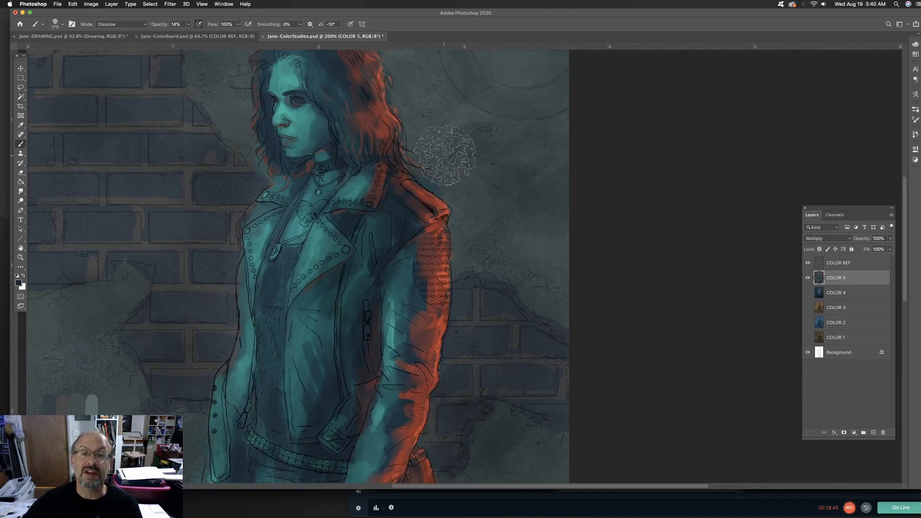
# Add more dark speckles to the upper wall around the head, the round sign and the broken brick edge
pyautogui.scroll(5, 558, 187)
pyautogui.hscroll(-2, 559, 187)
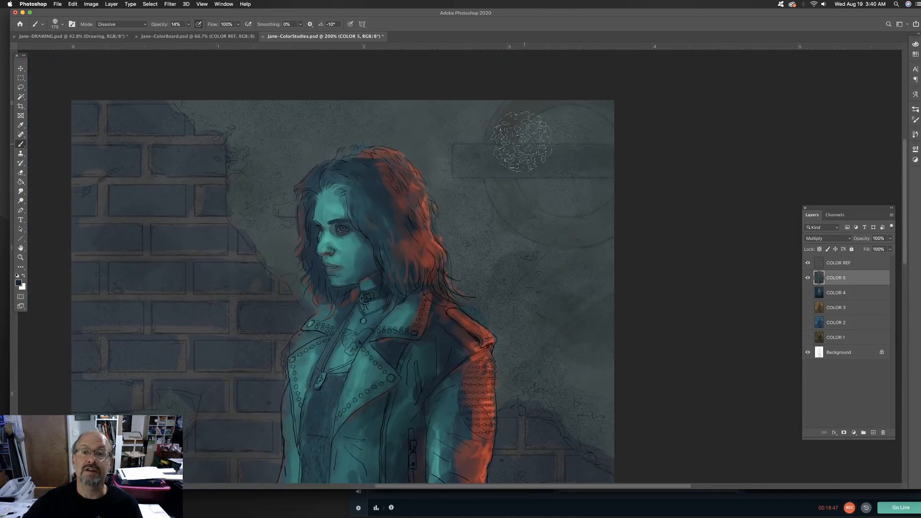
pyautogui.scroll(3, 307, 121)
pyautogui.scroll(-5, 314, 123)
pyautogui.hscroll(-8, 315, 124)
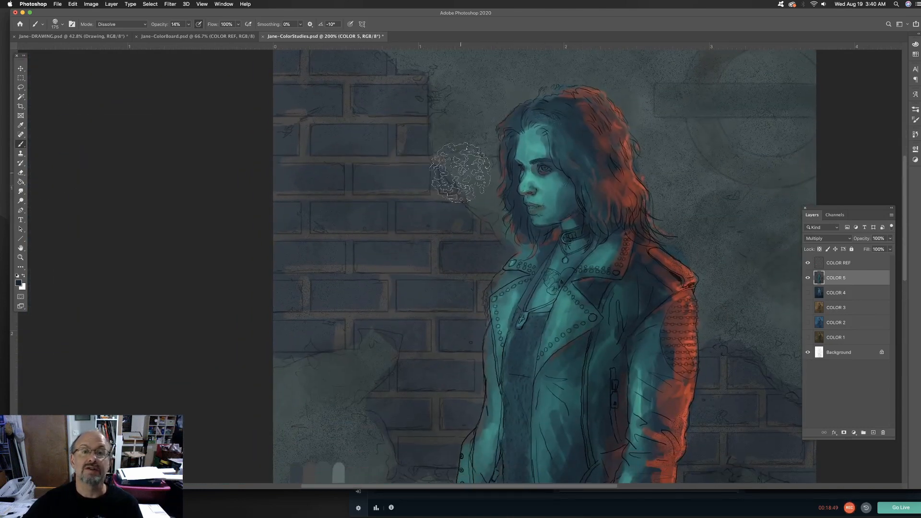
pyautogui.scroll(-4, 405, 263)
pyautogui.hscroll(3, 405, 263)
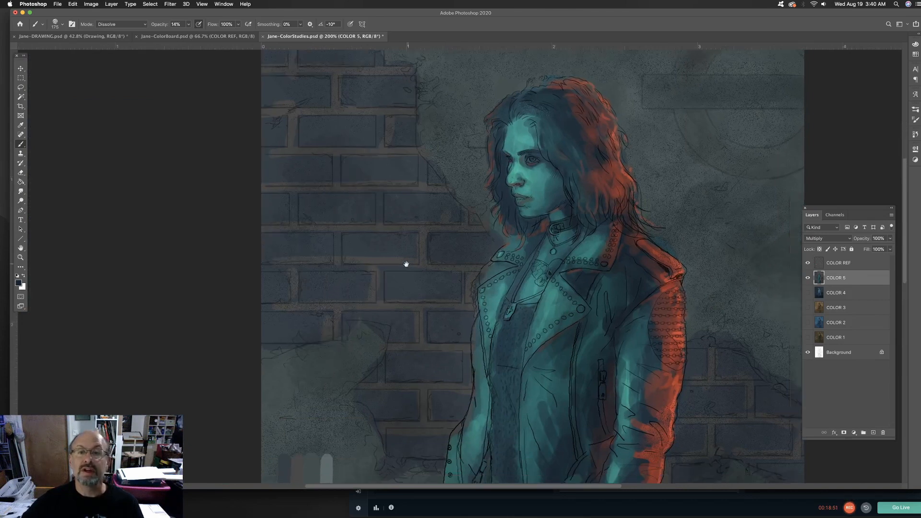
# Sample the light gray reference swatch and stipple lighter speckles over the plaster and bricks with the Dissolve brush
pyautogui.press('super+minus')
pyautogui.press('super+minus')
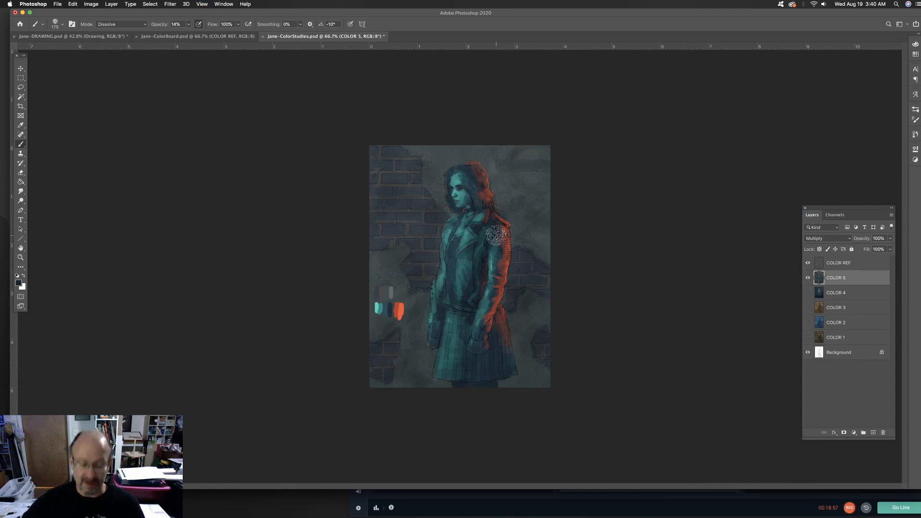
pyautogui.press('super+plus')
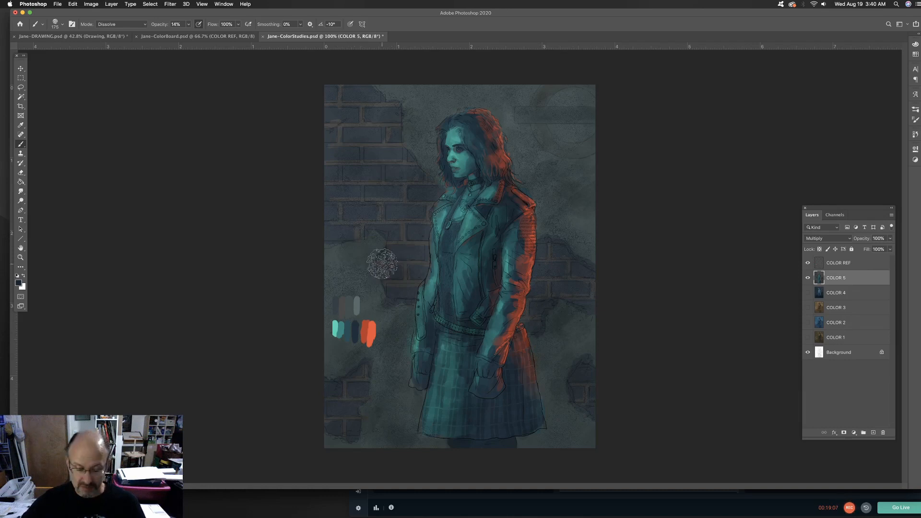
pyautogui.press('super+equal')
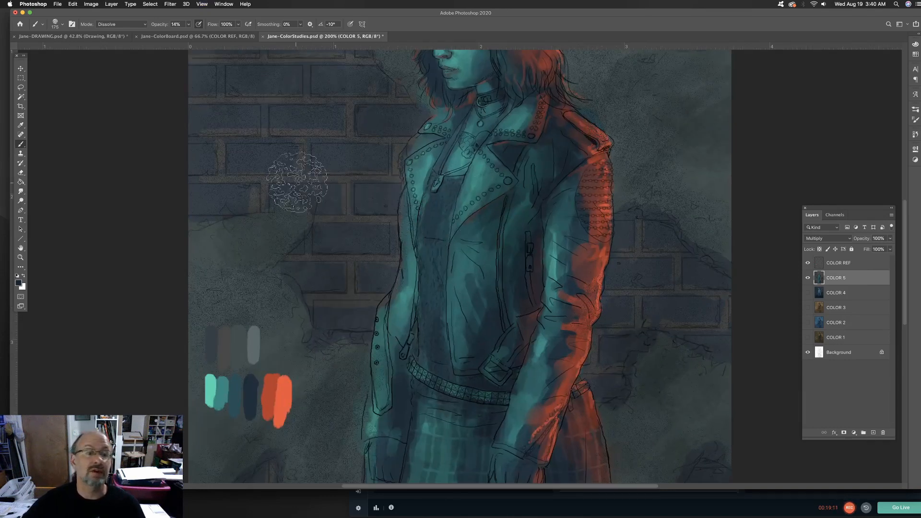
pyautogui.keyDown('alt'); pyautogui.click(260, 336); pyautogui.keyUp('alt')
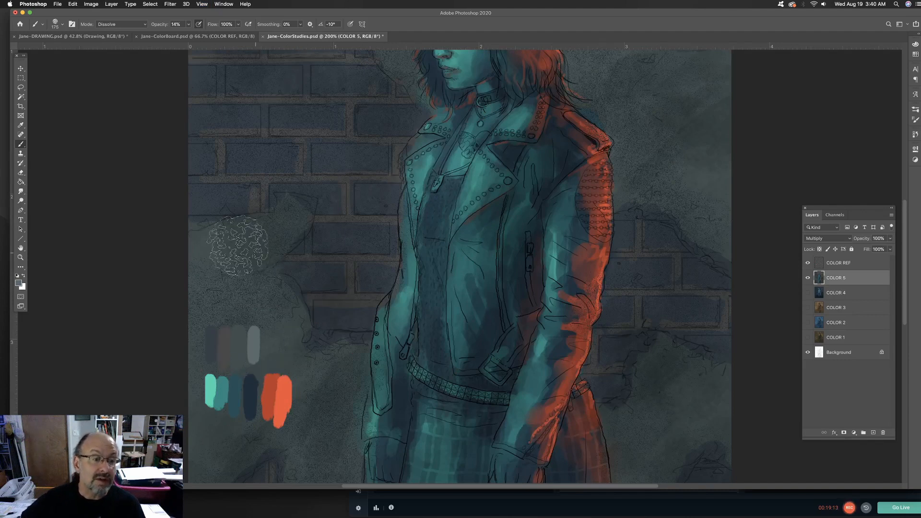
pyautogui.scroll(8, 334, 385)
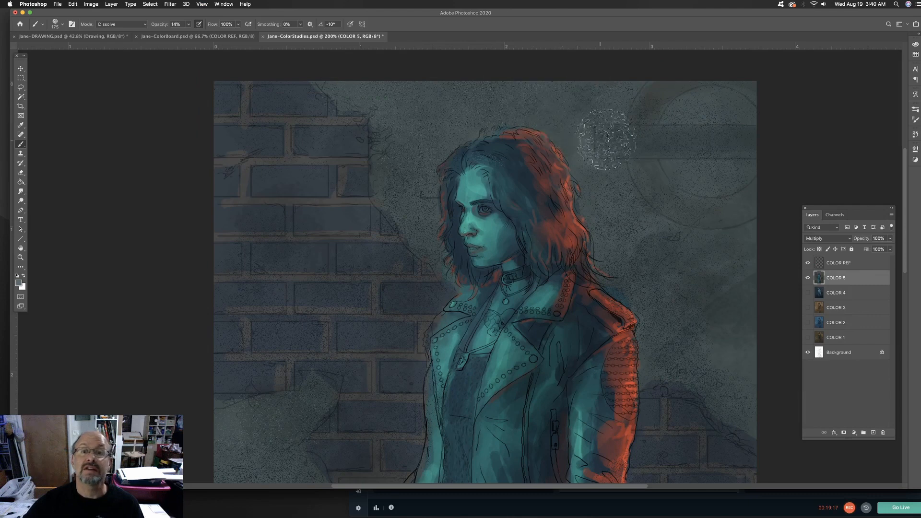
pyautogui.moveTo(667, 336); pyautogui.dragTo(542, 181)
pyautogui.moveTo(548, 224); pyautogui.dragTo(645, 55)
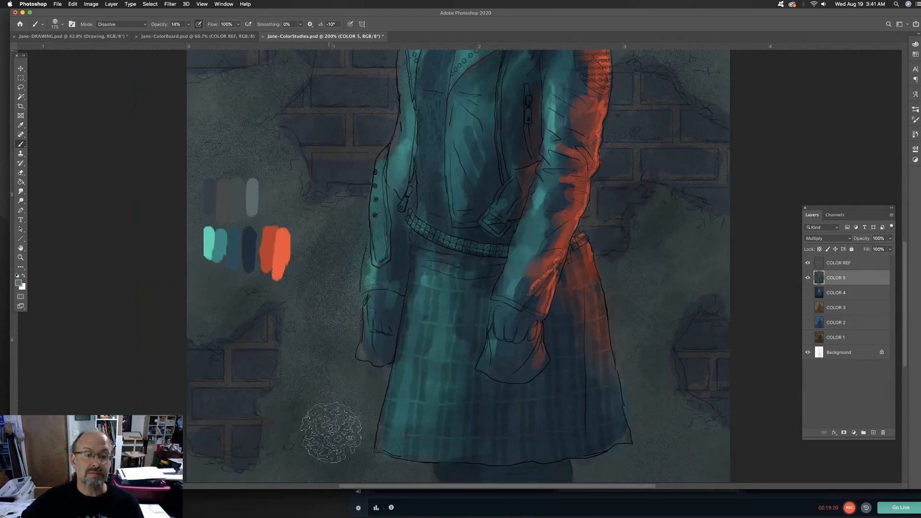
# Return the brush to Normal mode and save the color studies file
pyautogui.click(138, 24)
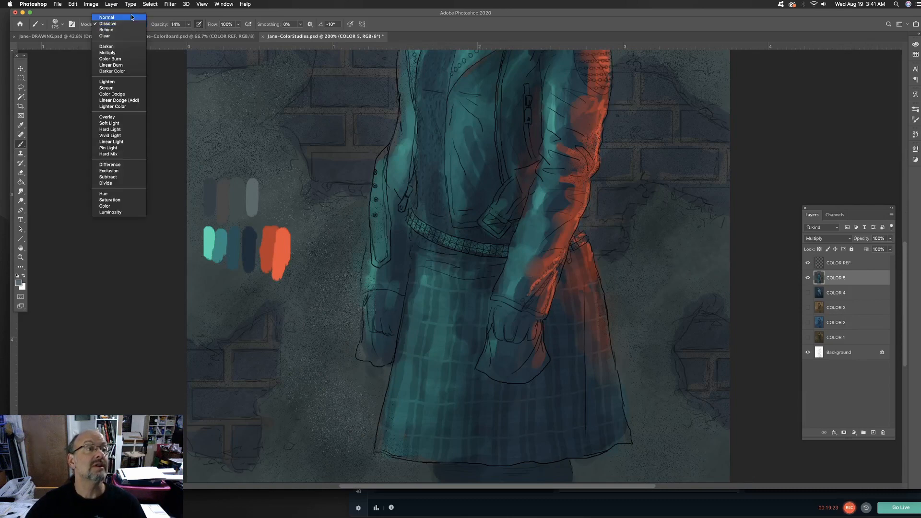
pyautogui.click(132, 17)
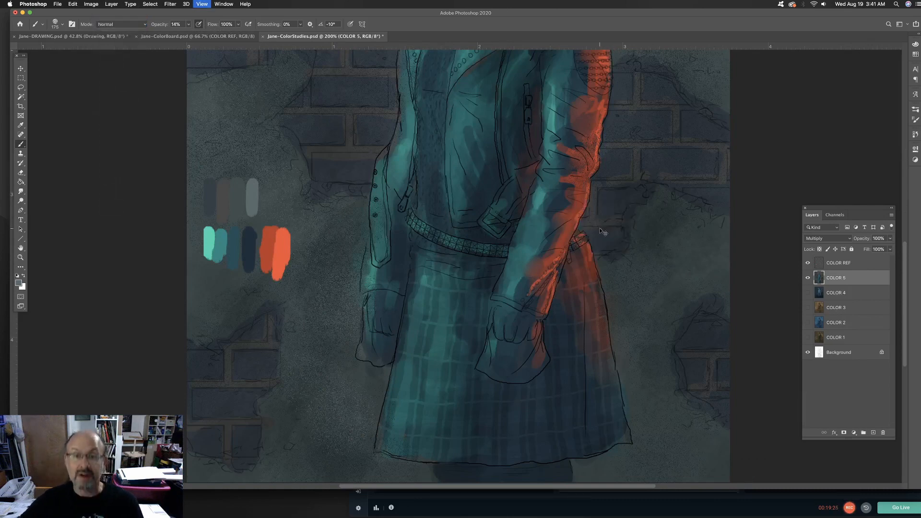
pyautogui.press('super+0')
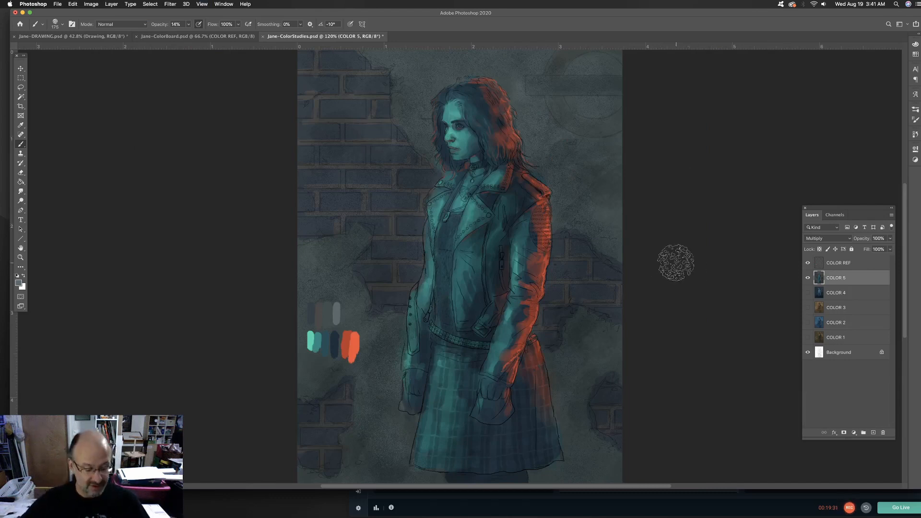
pyautogui.press('super+s')
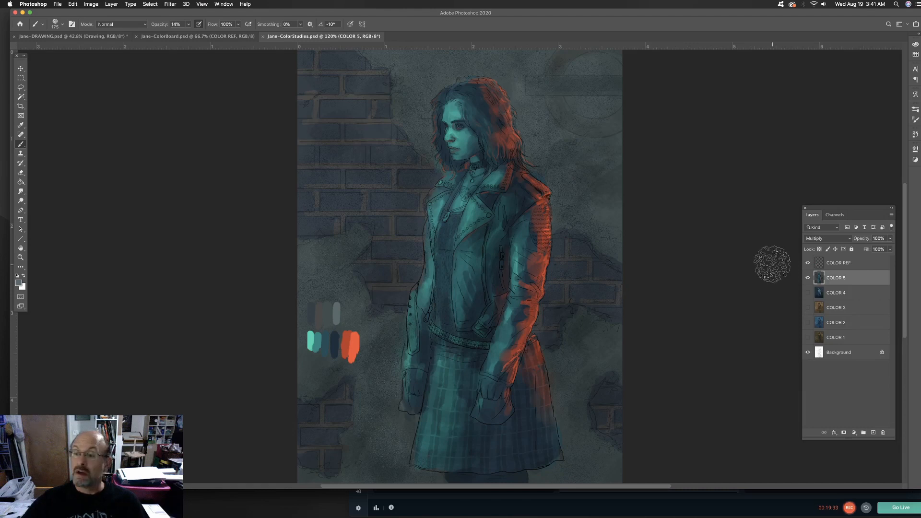
# Hide the COLOR REF swatches and show the COLOR 1, COLOR 2 and COLOR 5 studies one at a time to compare them
pyautogui.click(807, 264)
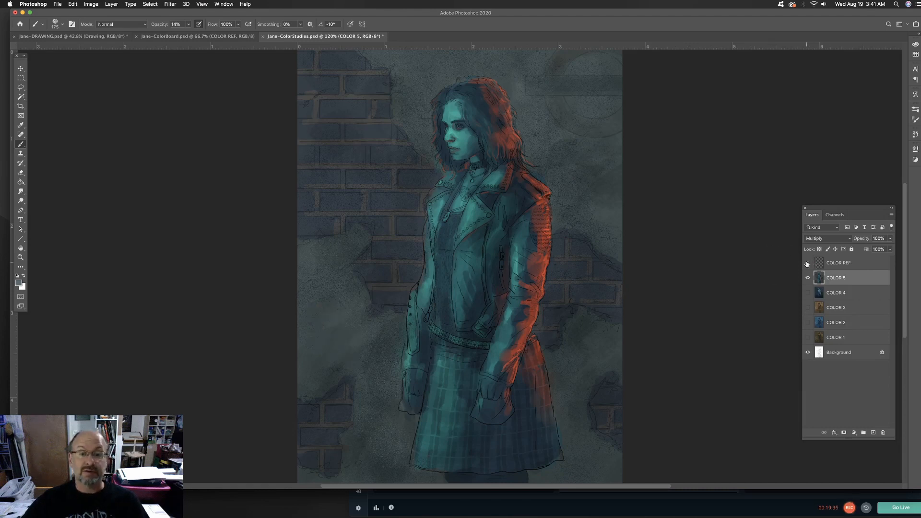
pyautogui.press('super+minus')
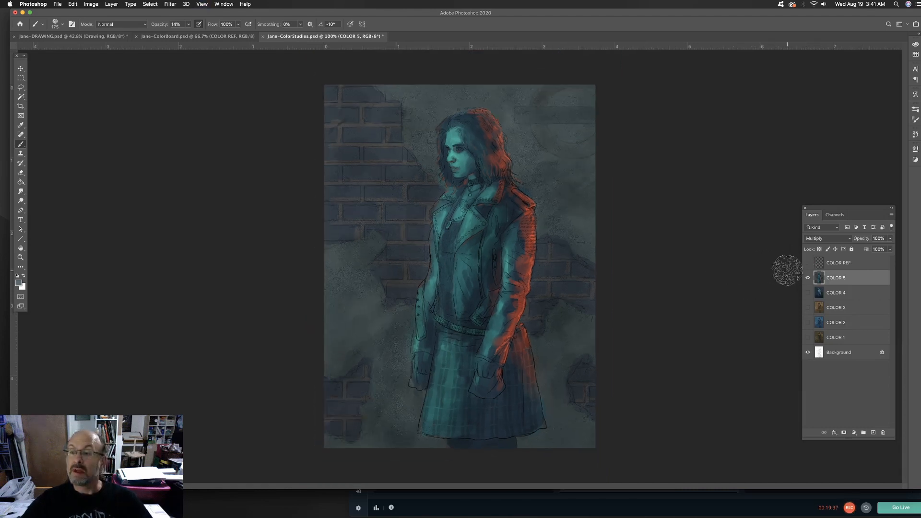
pyautogui.click(807, 279)
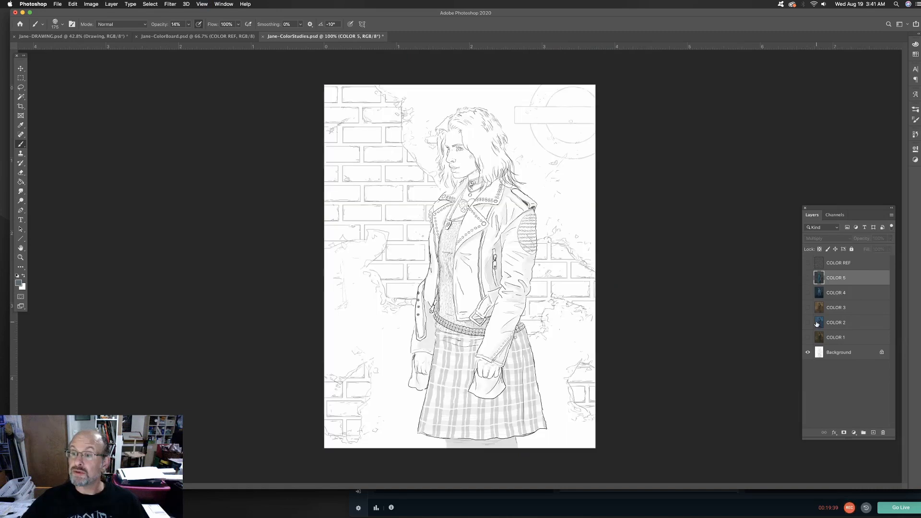
pyautogui.click(808, 338)
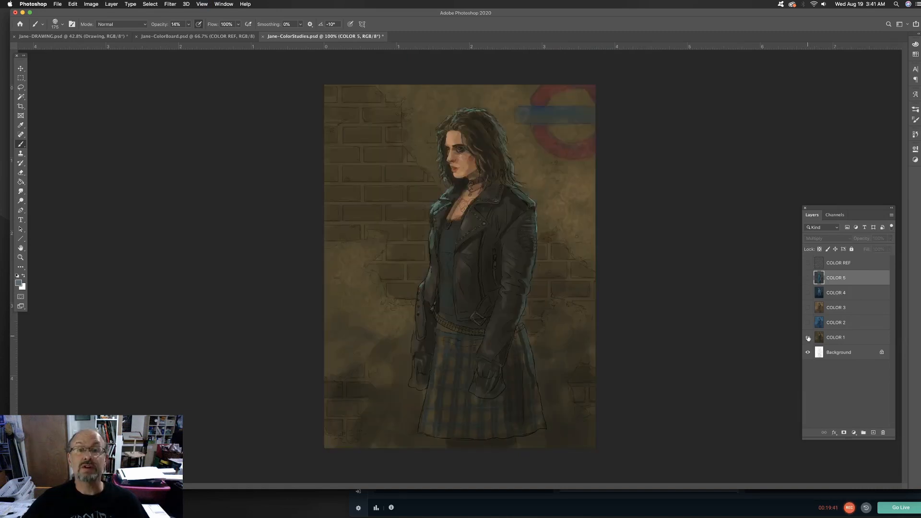
pyautogui.click(808, 338)
pyautogui.click(808, 323)
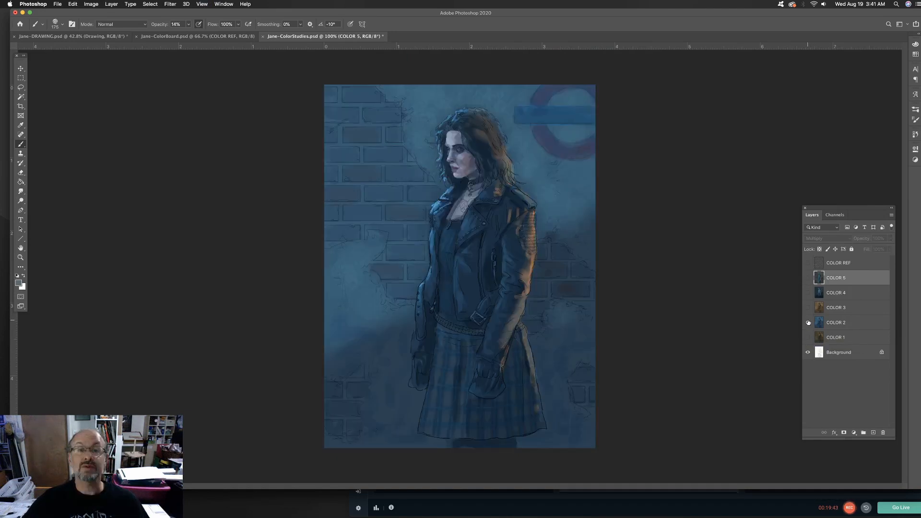
pyautogui.click(808, 322)
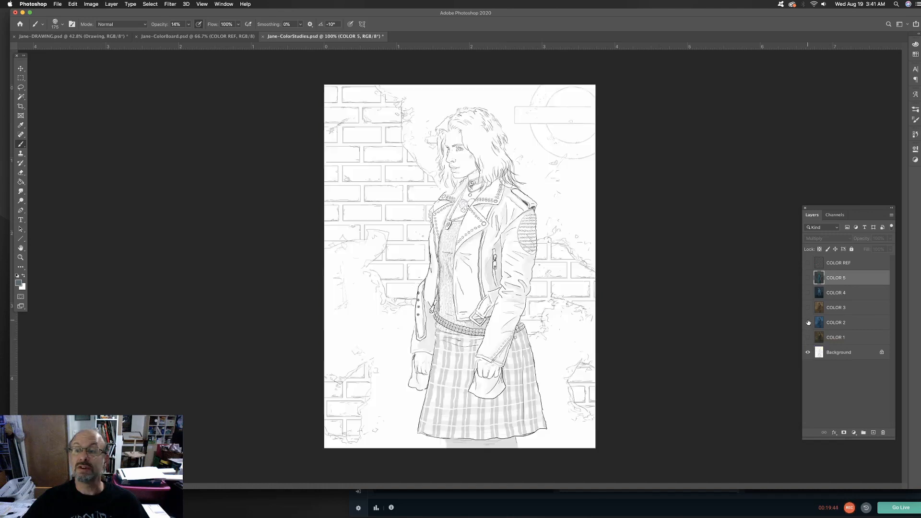
pyautogui.click(808, 278)
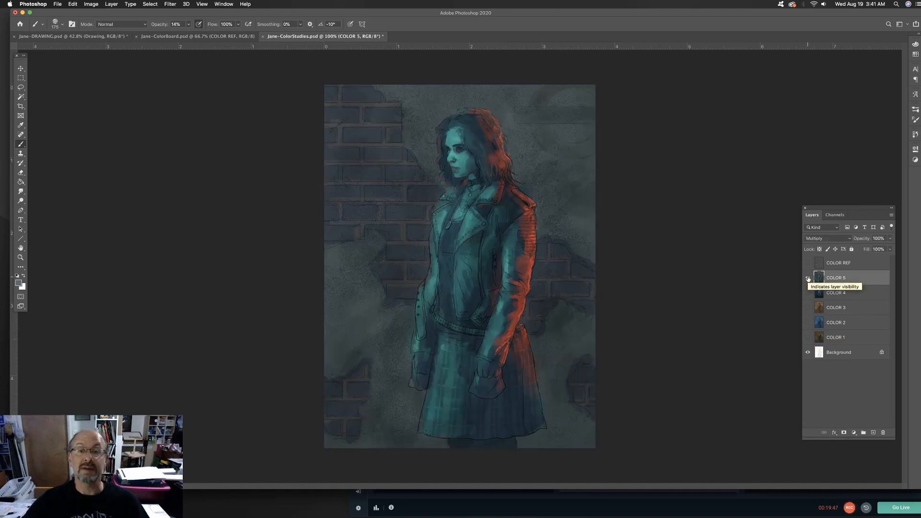